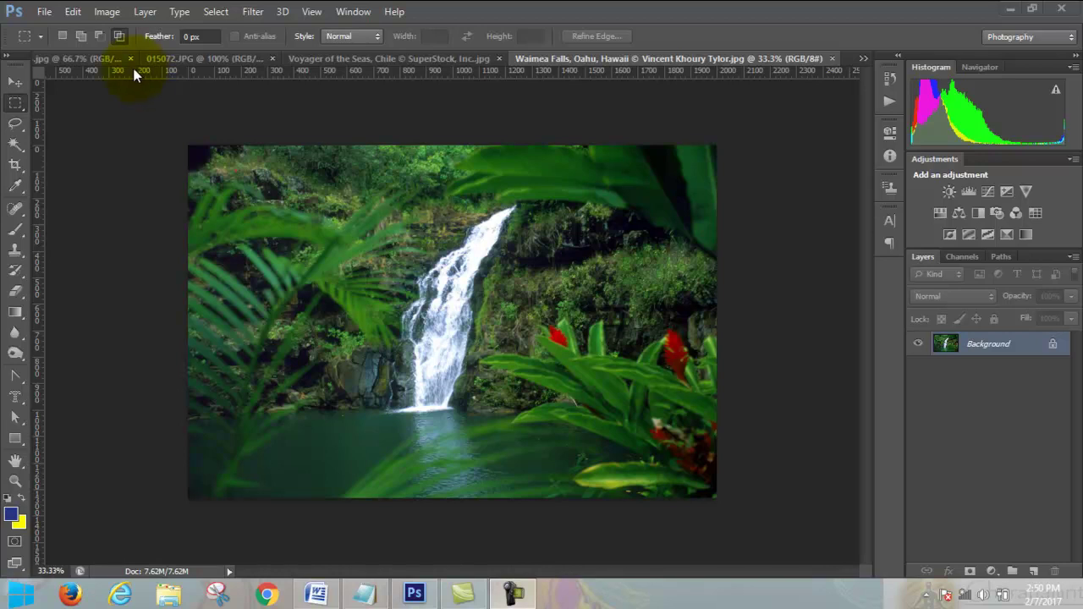
Step: Review the open lake, Great Wall, ship and waterfall photos, then start opening another image
left_click(103, 57)
left_click(224, 61)
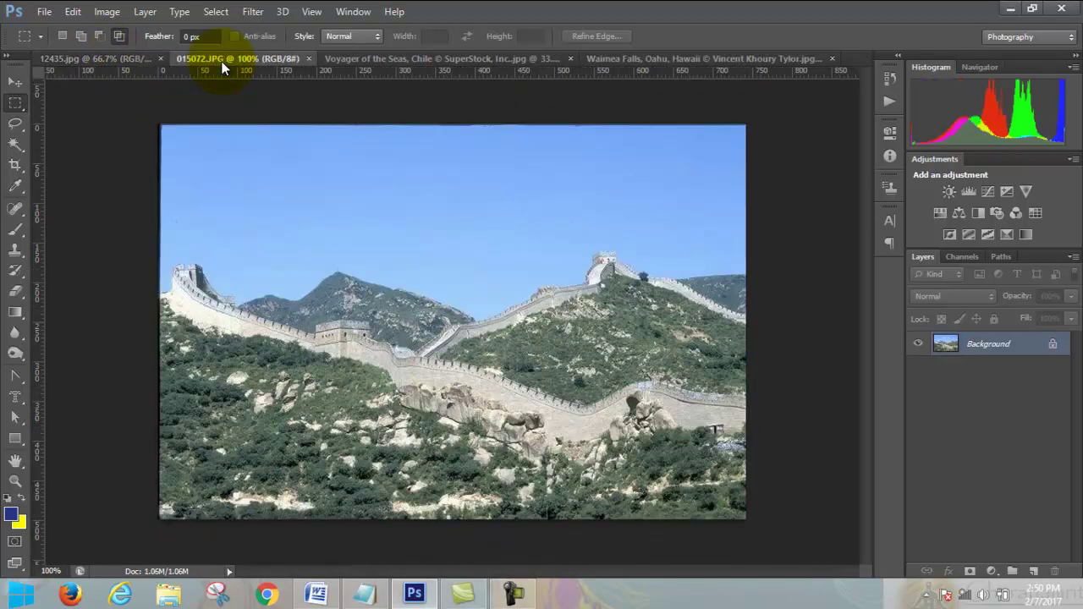
left_click(115, 58)
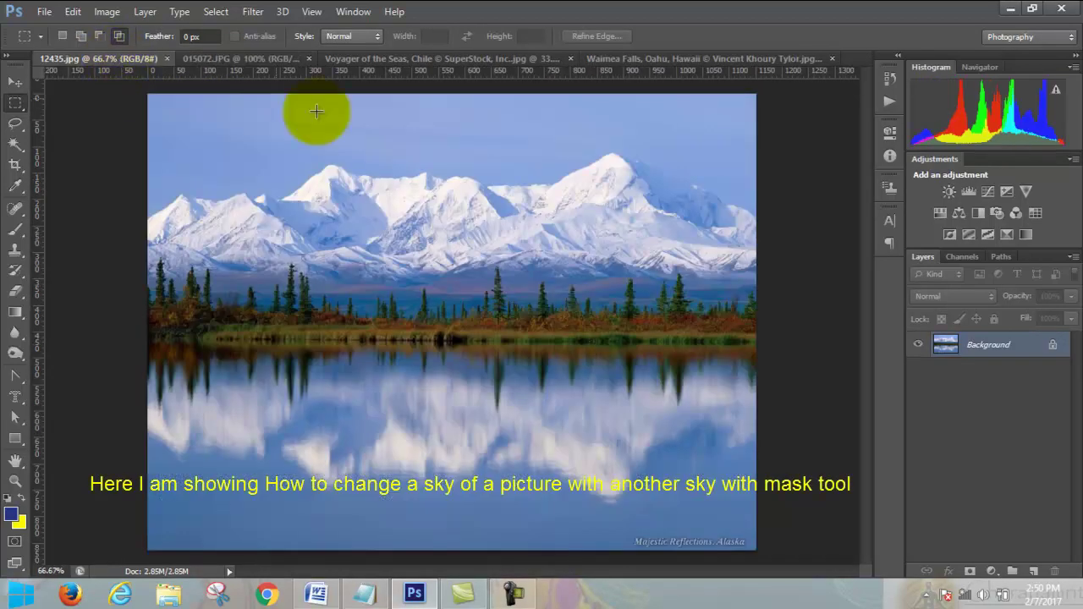
left_click(215, 57)
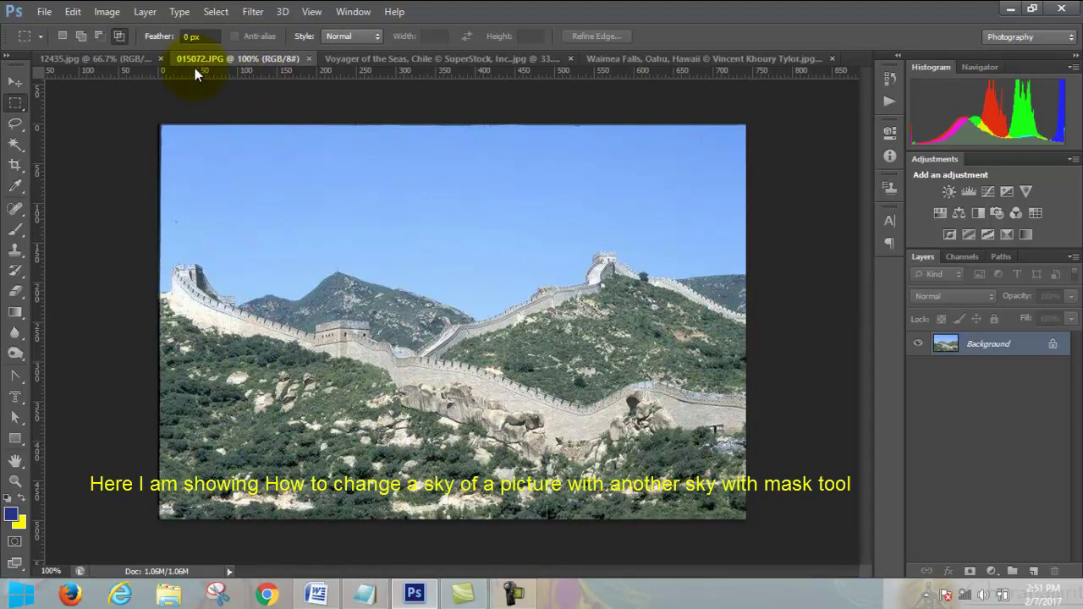
left_click(402, 58)
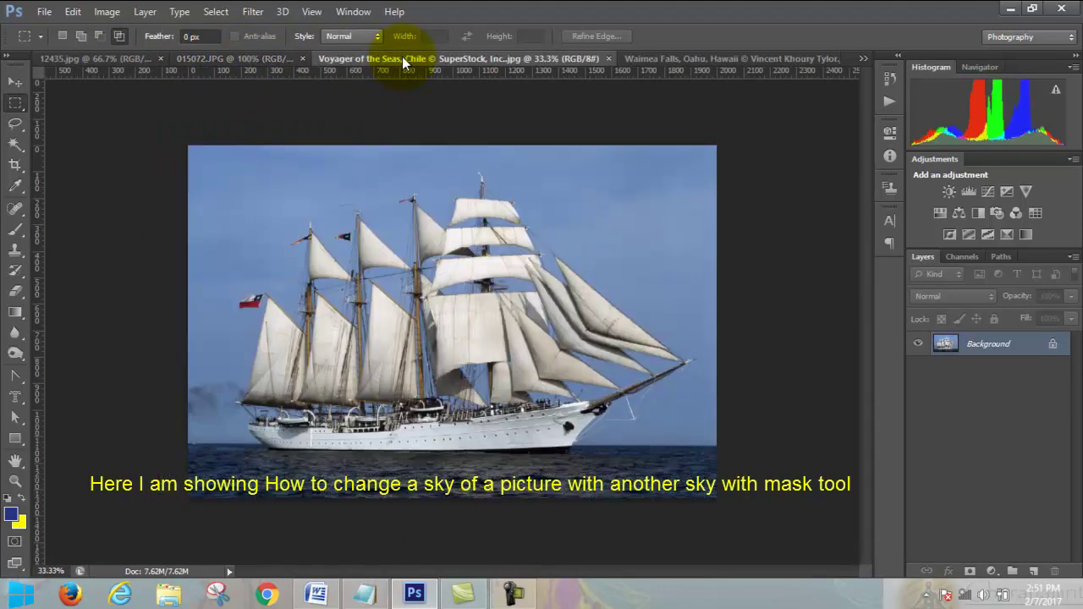
left_click(656, 58)
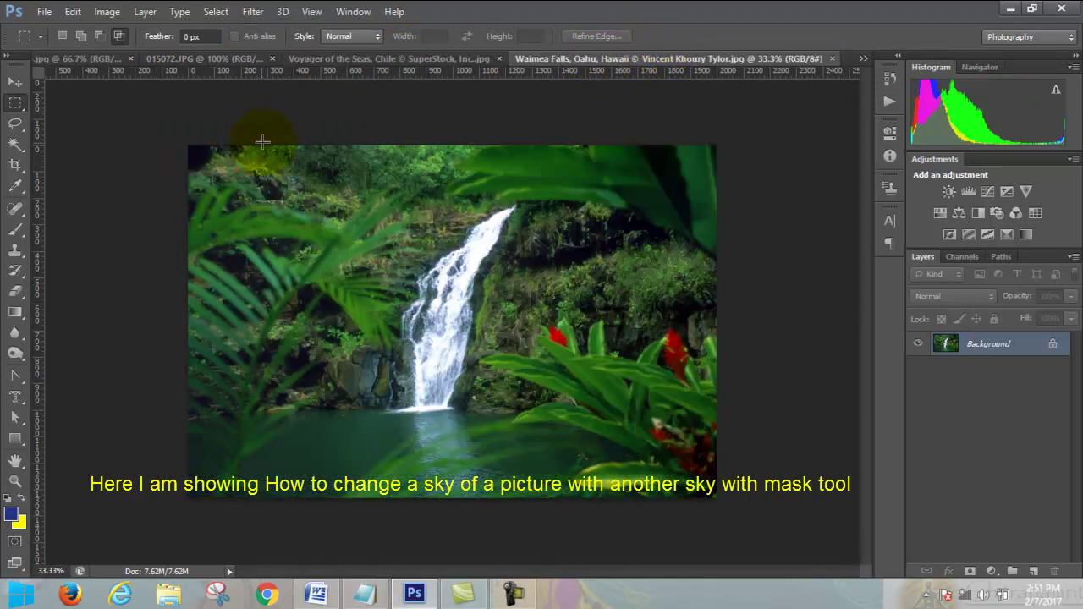
left_click(44, 12)
Step: Open [WallpapersMania]_vol65-024.jpg from the natural pic folder as a new document
left_click(51, 43)
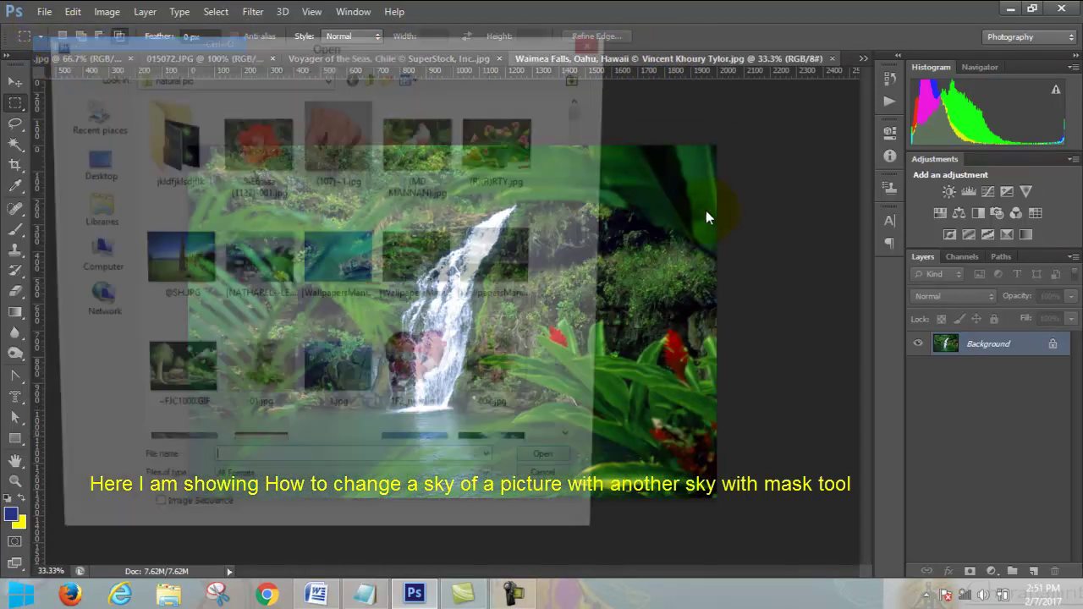
left_click(506, 254)
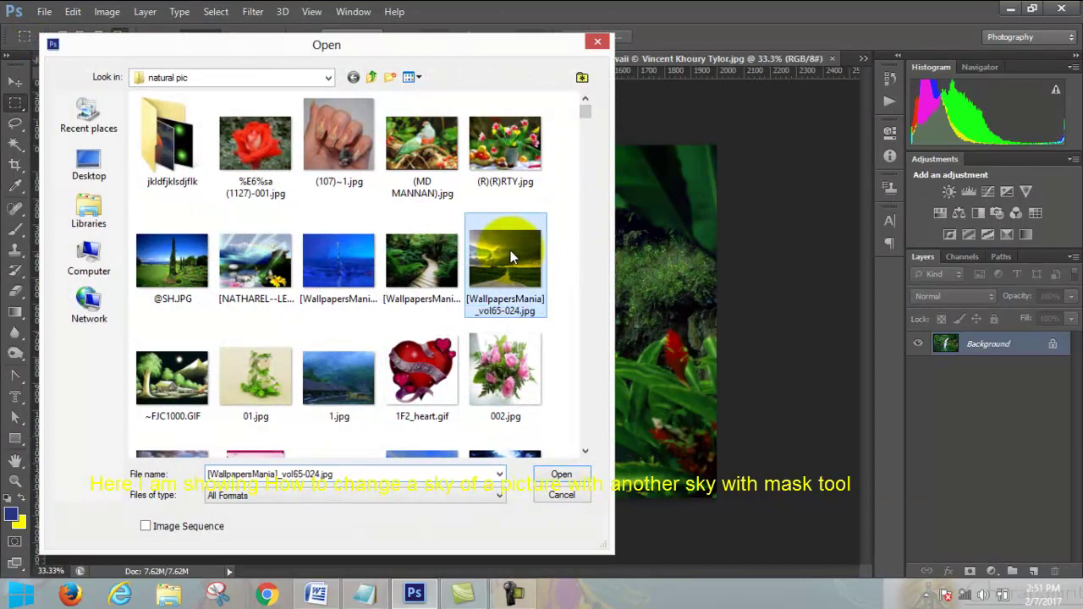
left_click(562, 474)
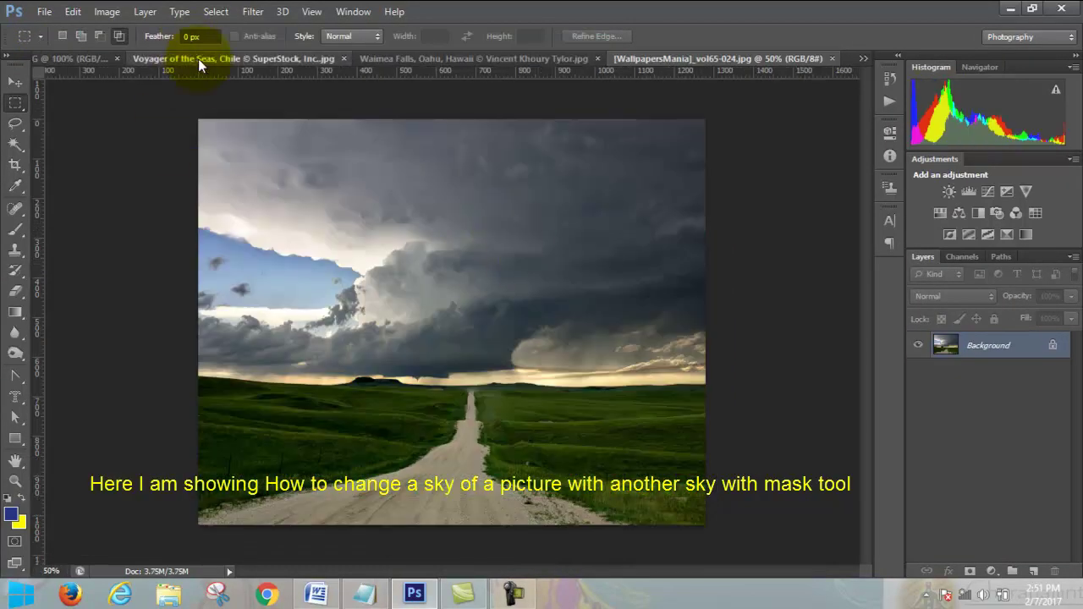
left_click(198, 58)
Step: Select the blue sky of 015072.JPG with the Magic Wand at tolerance 50
left_click(108, 56)
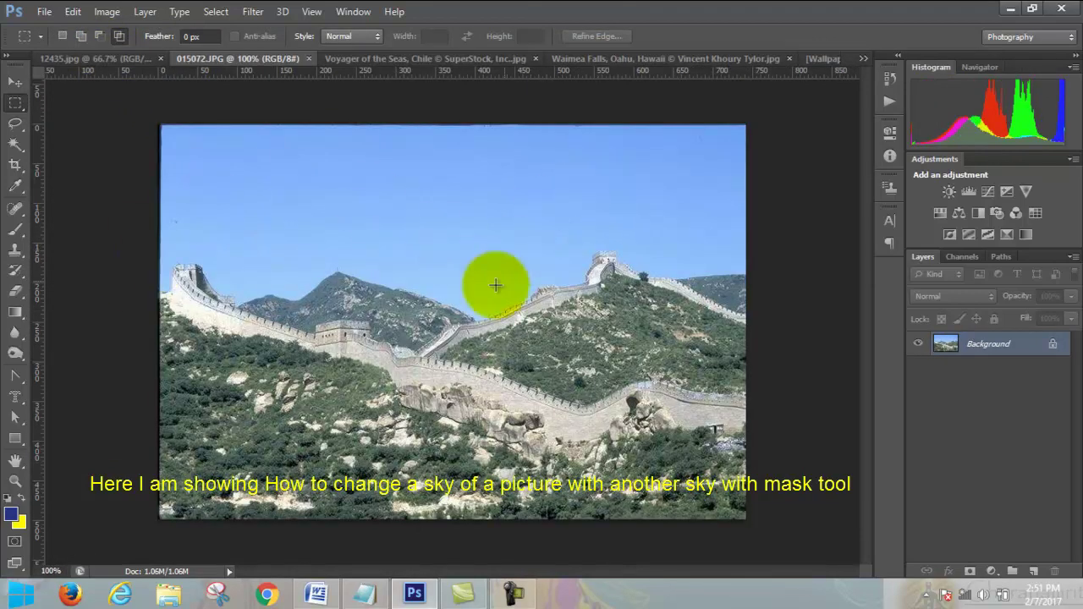
left_click(17, 153)
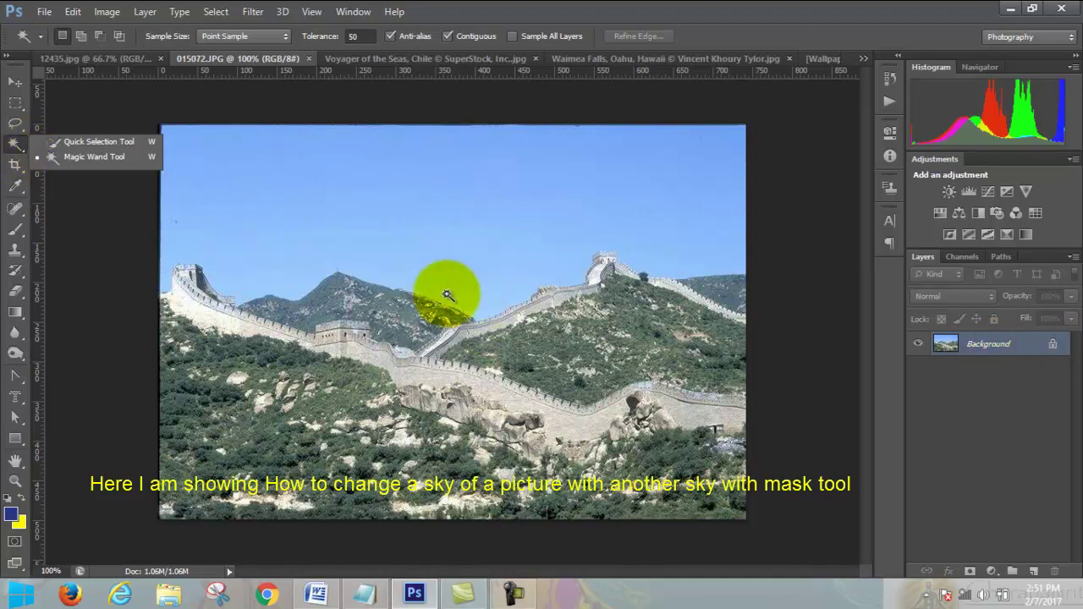
left_click(480, 256)
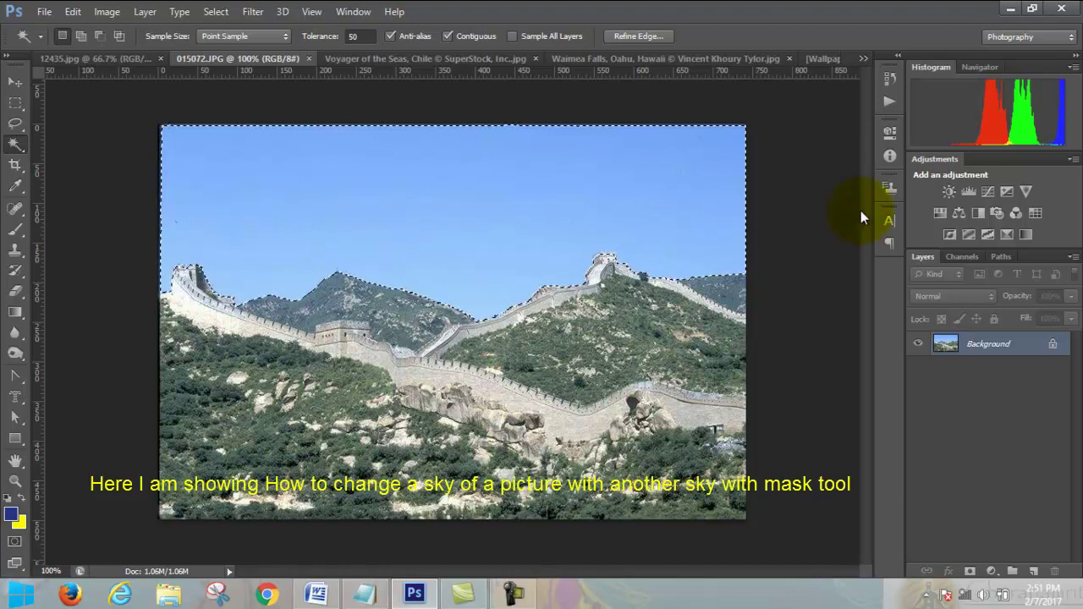
key("ctrl+d")
right_click(17, 144)
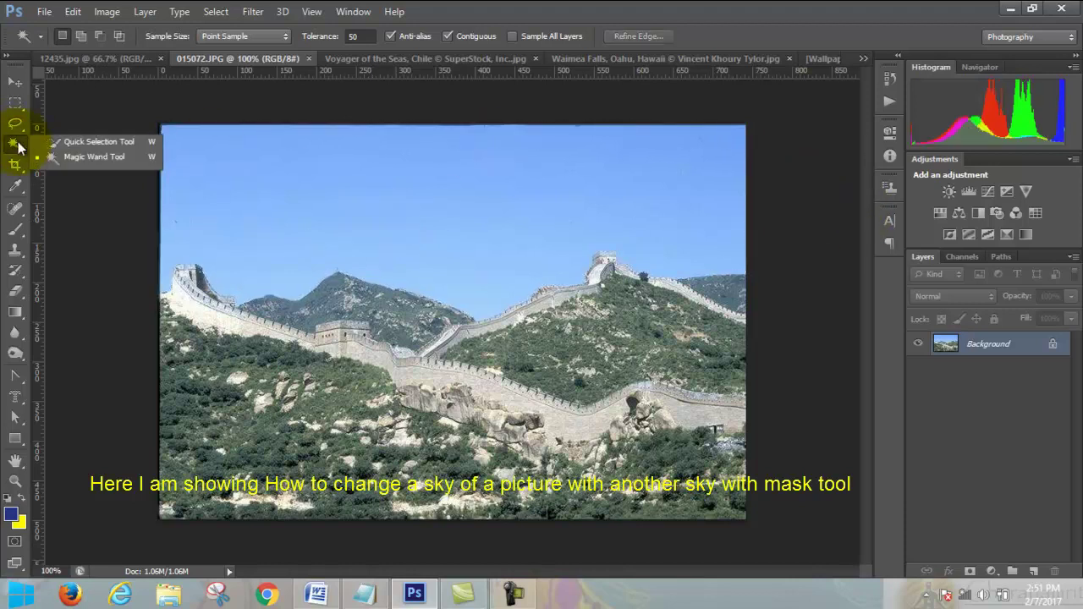
left_click(83, 159)
left_click(556, 208)
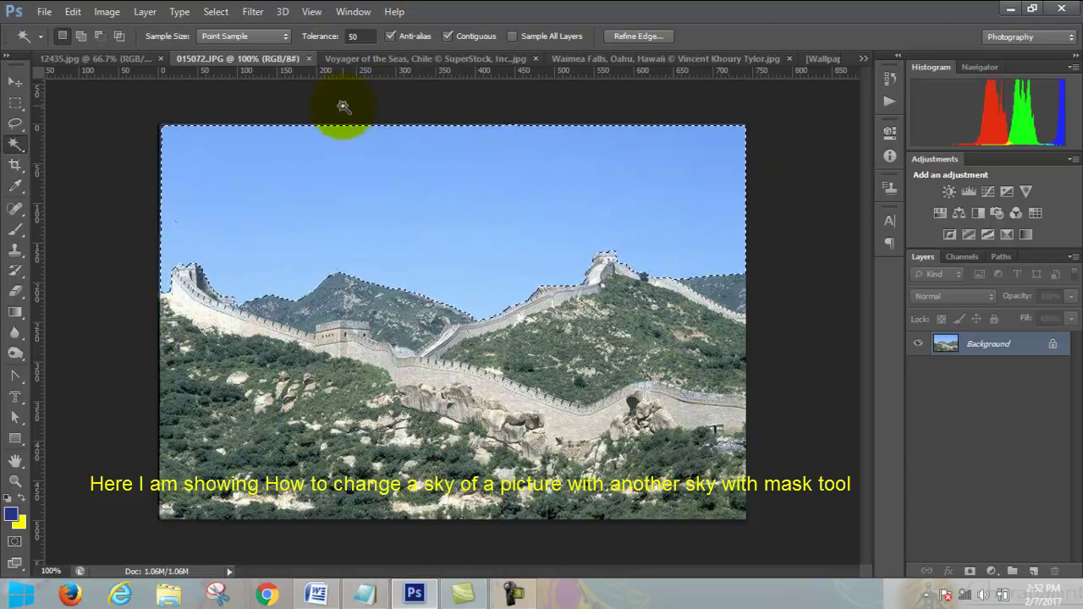
double_click(358, 37)
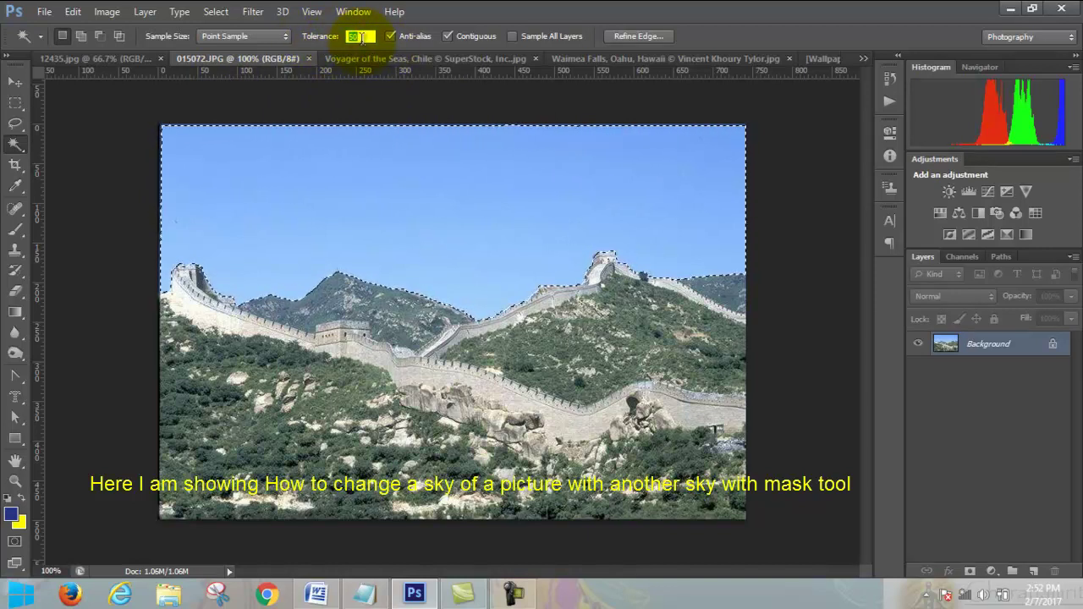
type("1")
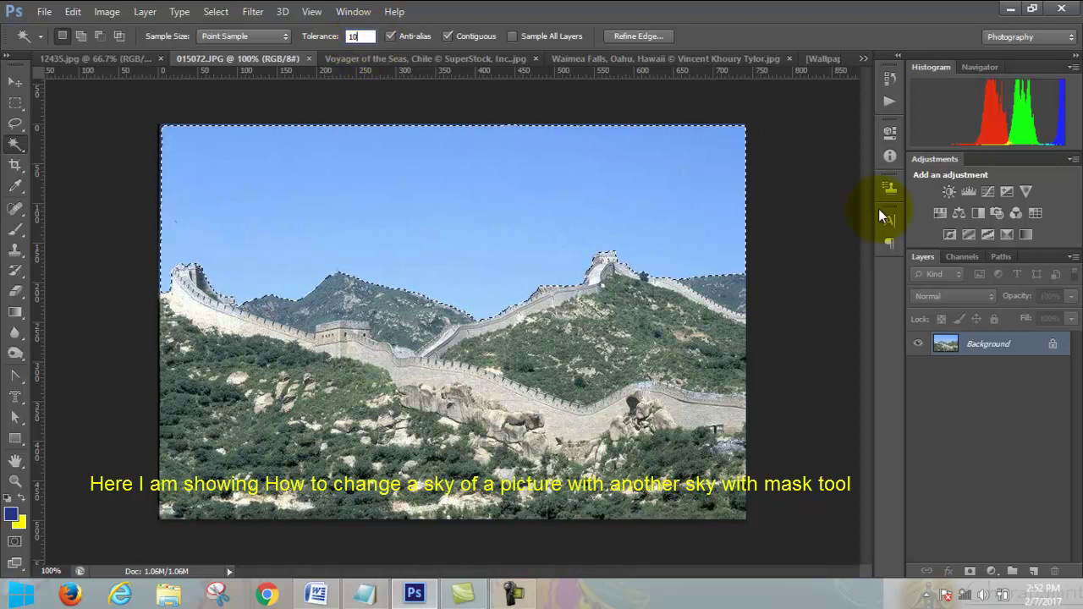
left_click(508, 202)
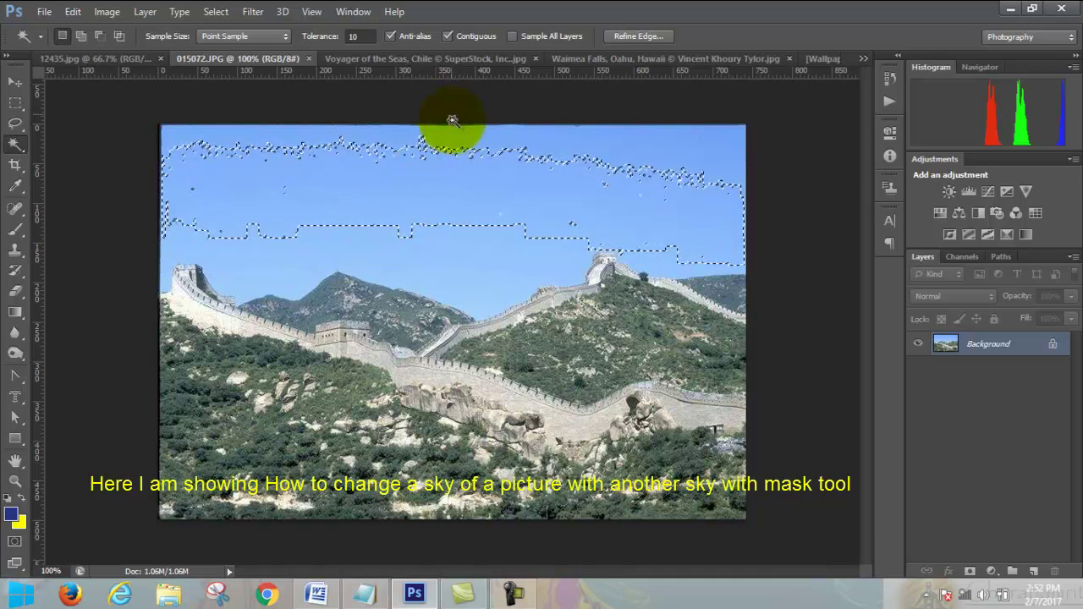
left_click(354, 36)
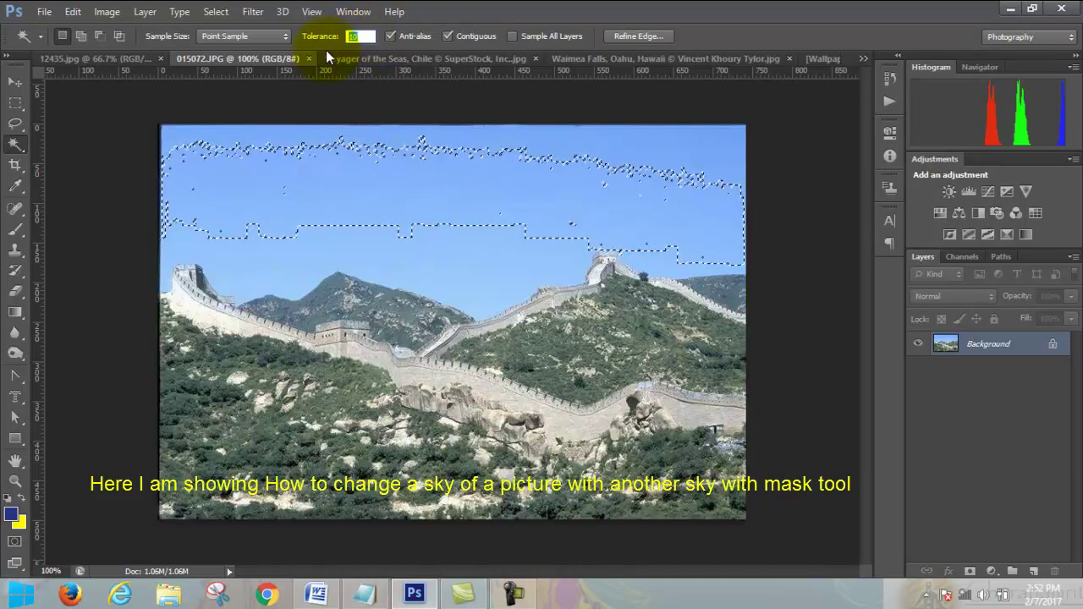
type("50")
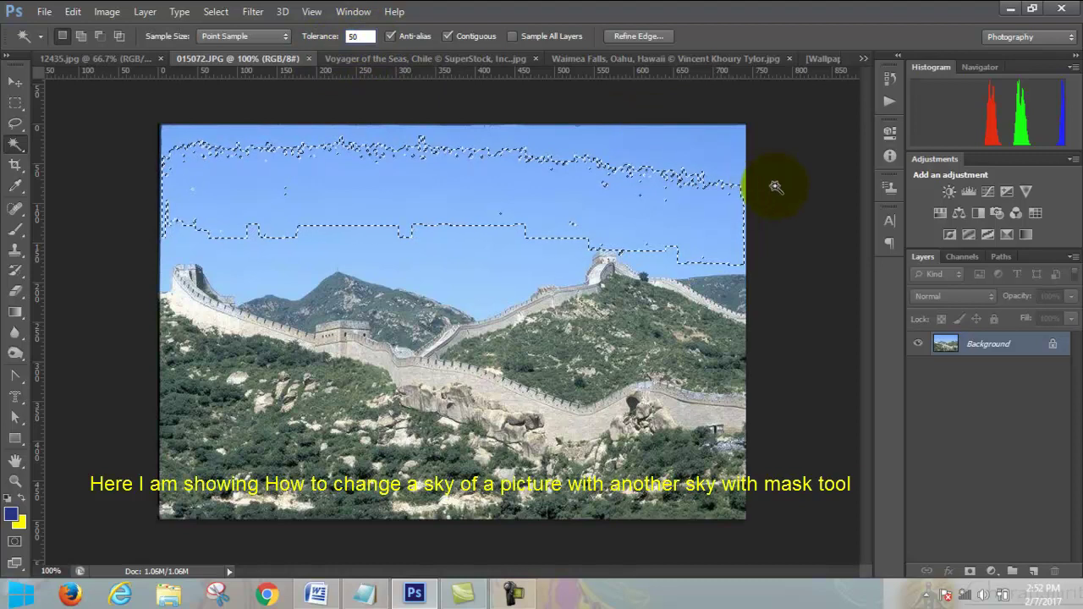
left_click(669, 204)
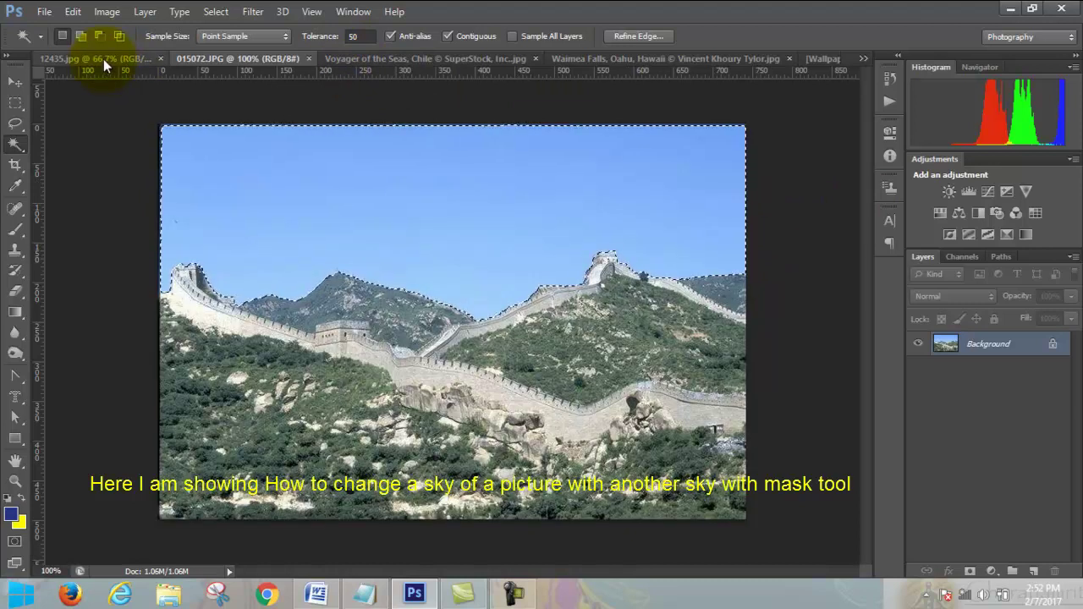
Step: Move the storm clouds into the Great Wall photo as Layer 1, masked to the selected sky
left_click(104, 59)
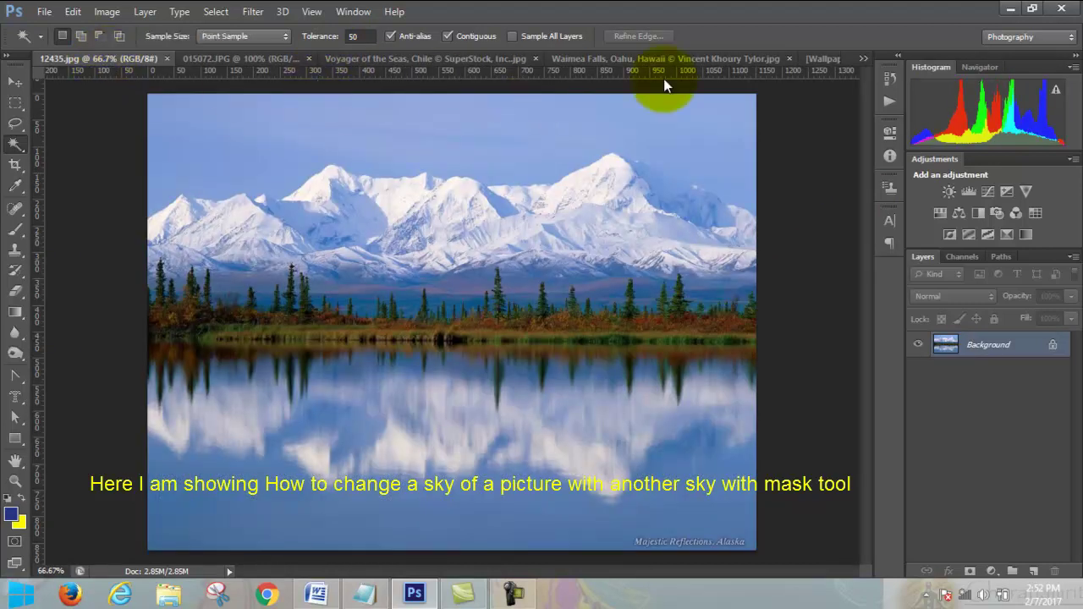
left_click(816, 58)
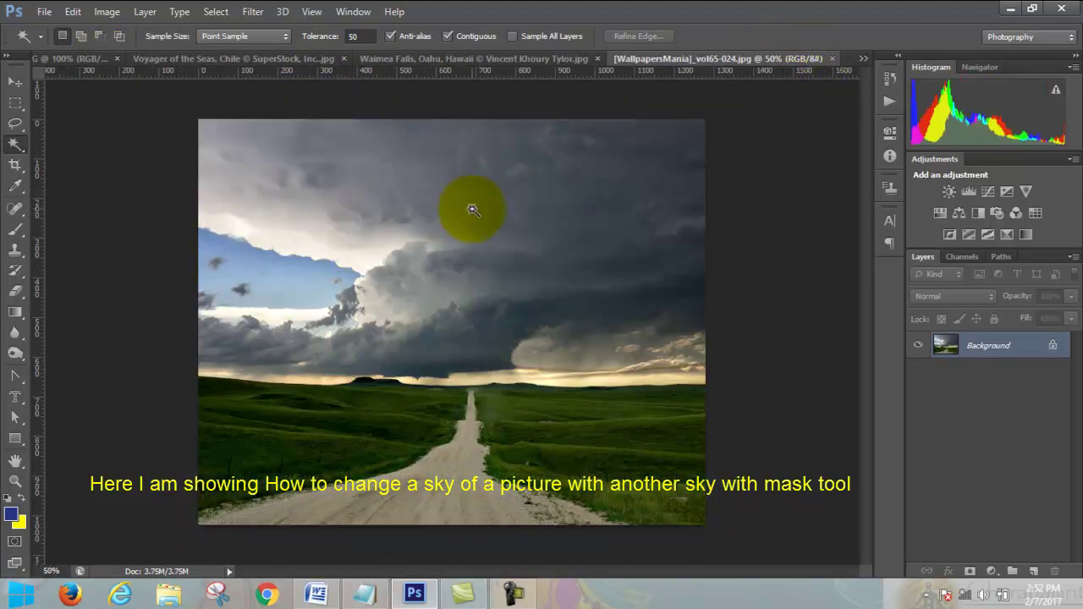
left_click(14, 82)
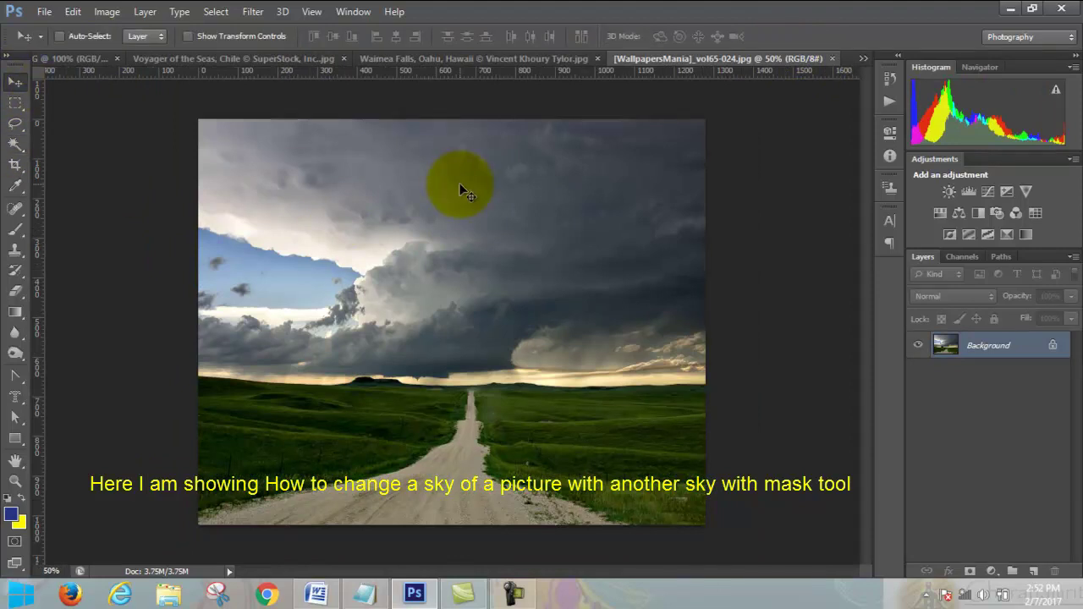
mouse_move(461, 183)
left_mouse_down()
mouse_move(200, 65)
mouse_move(114, 54)
mouse_move(484, 225)
left_mouse_up()
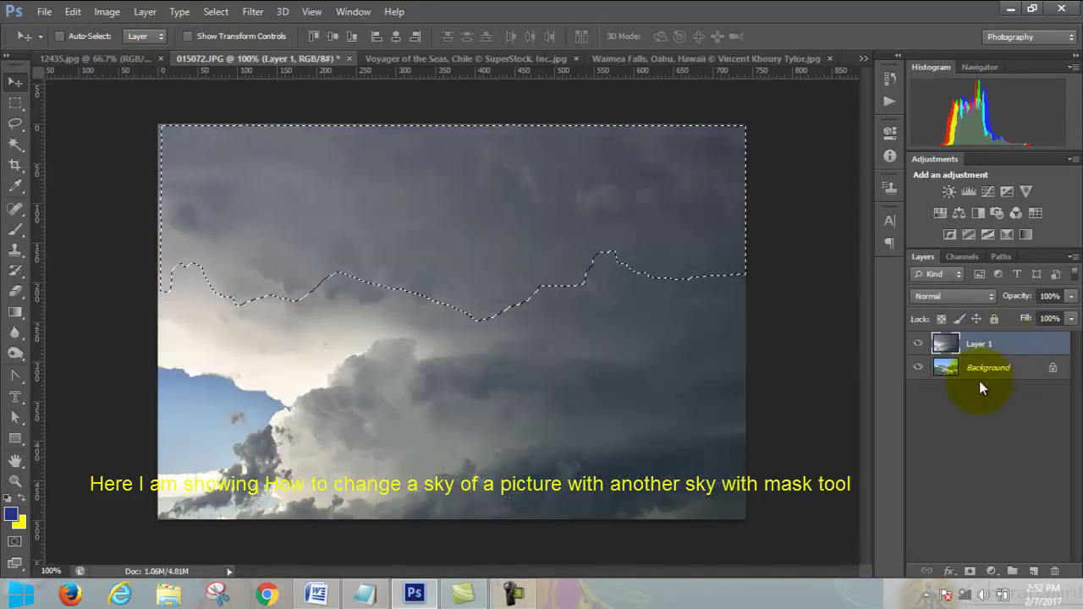
left_click(971, 572)
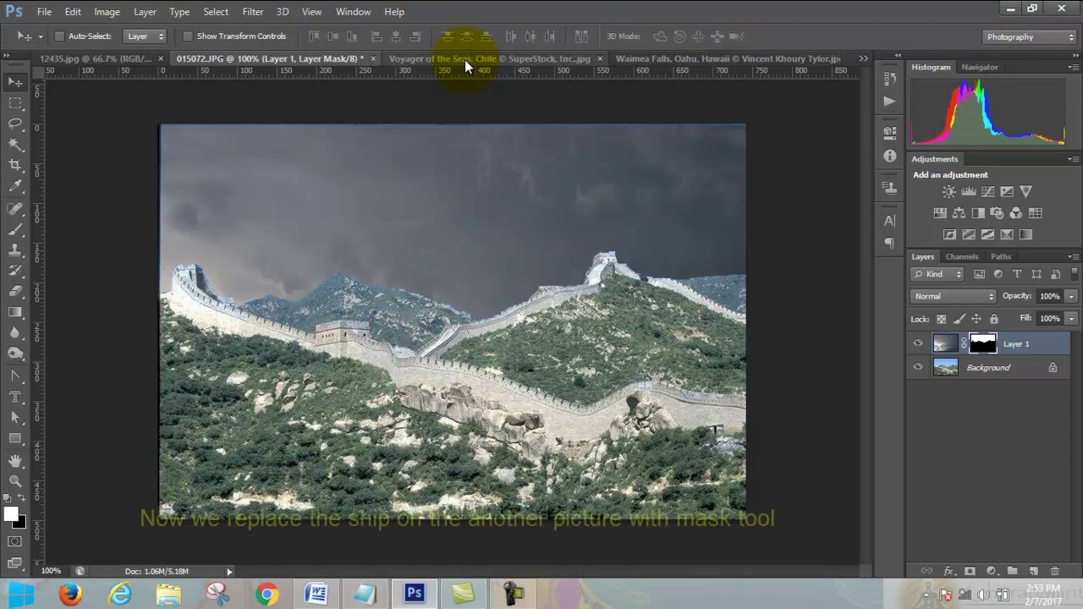
left_click(464, 61)
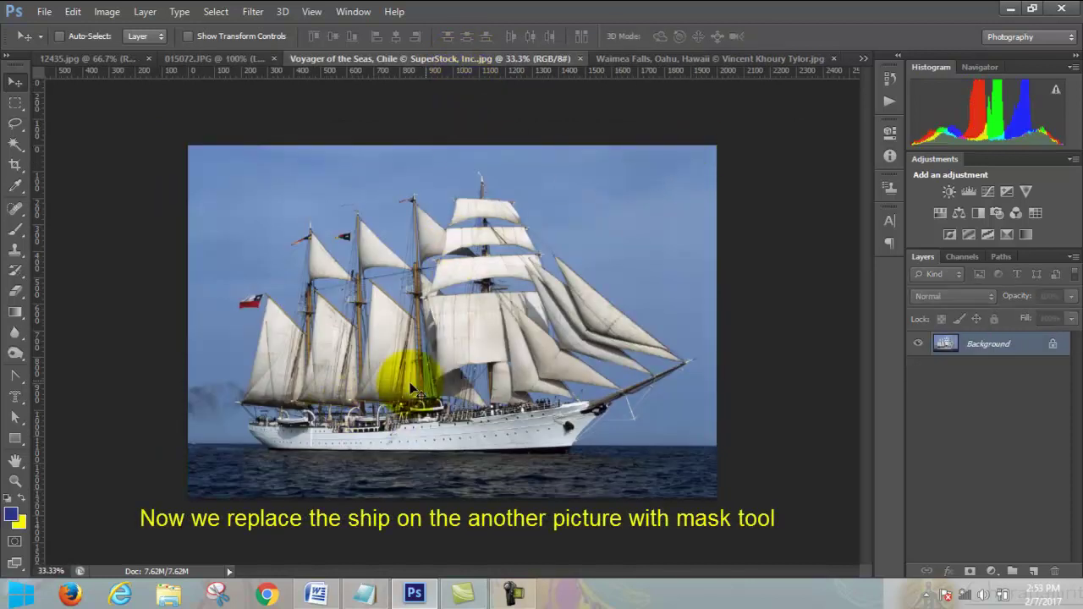
Step: Switch back and forth between the Voyager of the Seas and Waimea Falls photos
left_click(669, 58)
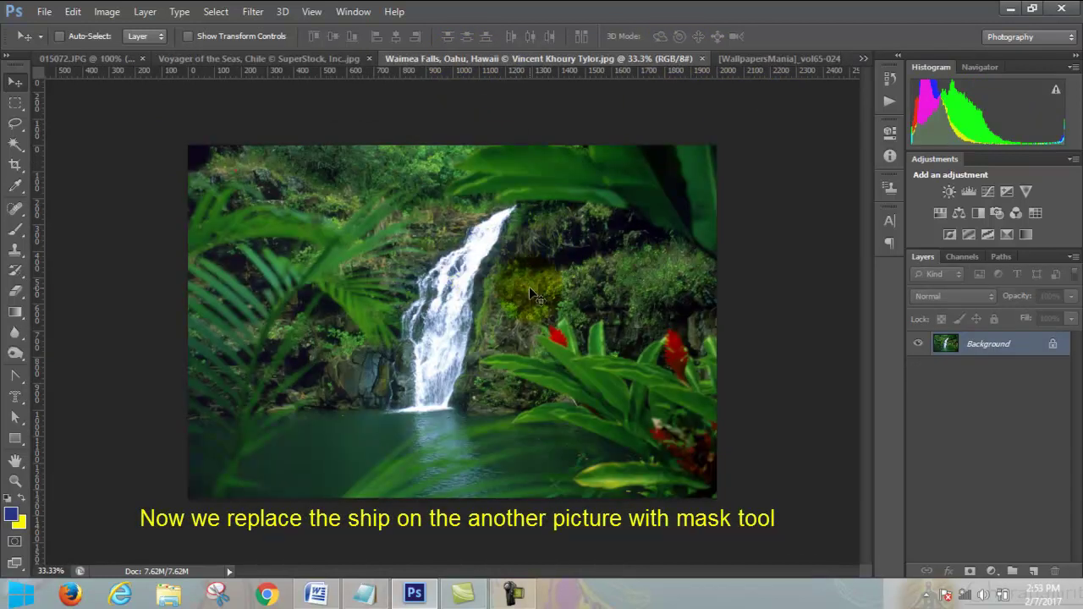
left_click(302, 59)
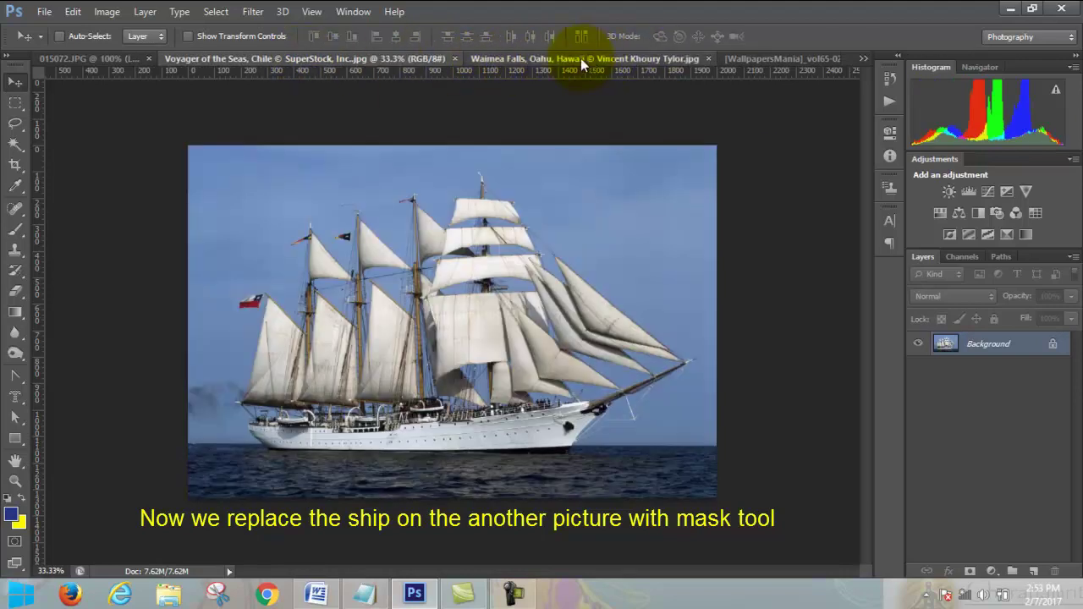
left_click(581, 58)
left_click(327, 57)
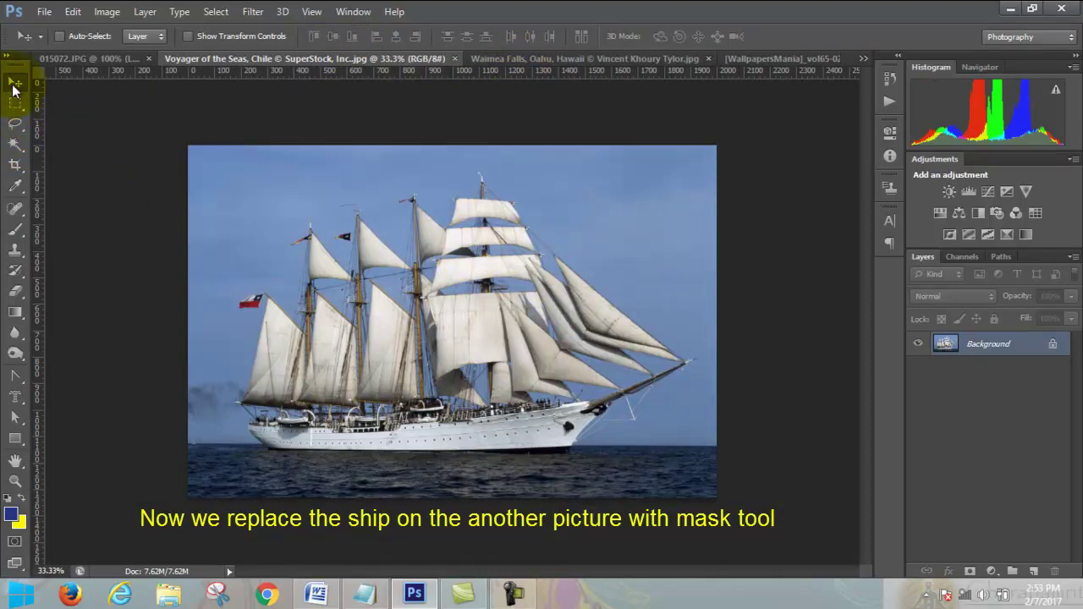
left_click(606, 61)
Step: Copy the ship into the Waimea Falls photo, scaled to 42.84% above the lower foliage
mouse_move(606, 63)
left_mouse_down()
mouse_move(451, 400)
mouse_move(478, 265)
mouse_move(469, 259)
left_mouse_up()
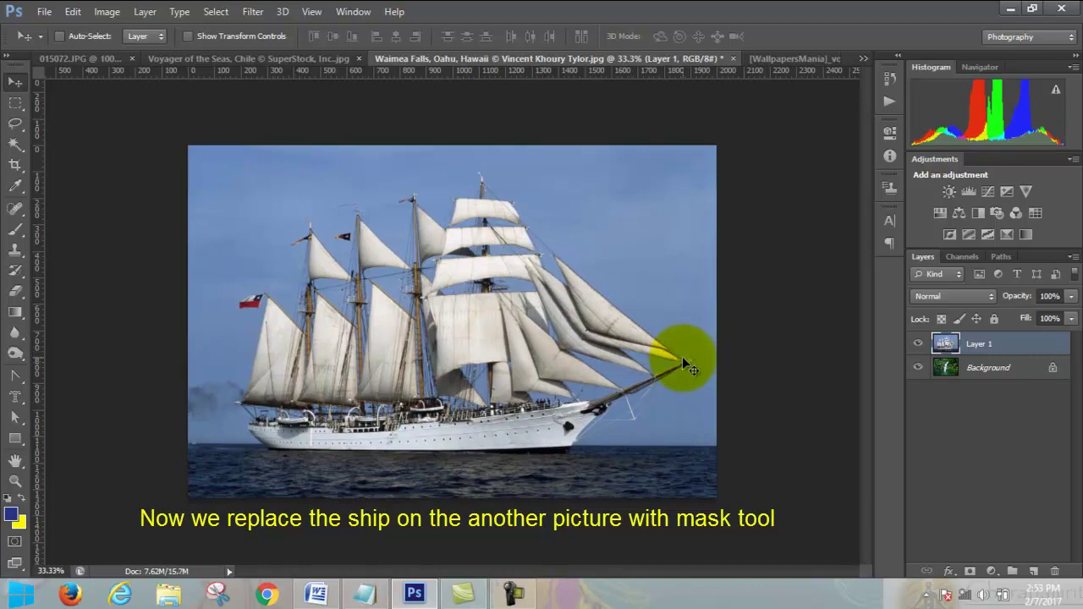
key("ctrl+t")
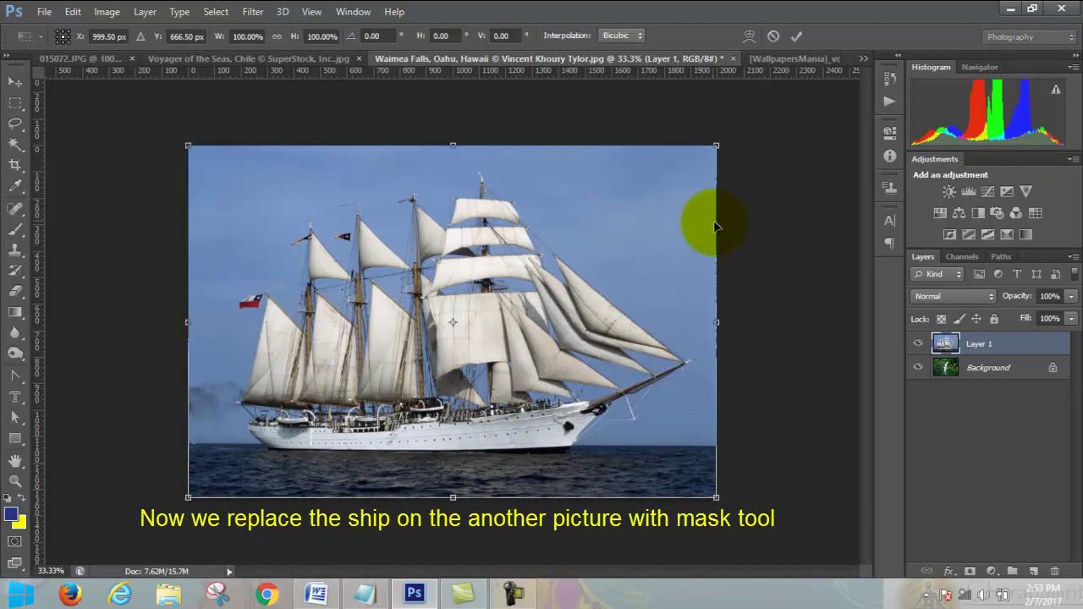
left_click_drag(713, 148, 457, 411)
mouse_move(323, 416)
left_mouse_down()
mouse_move(429, 391)
mouse_move(424, 402)
left_mouse_up()
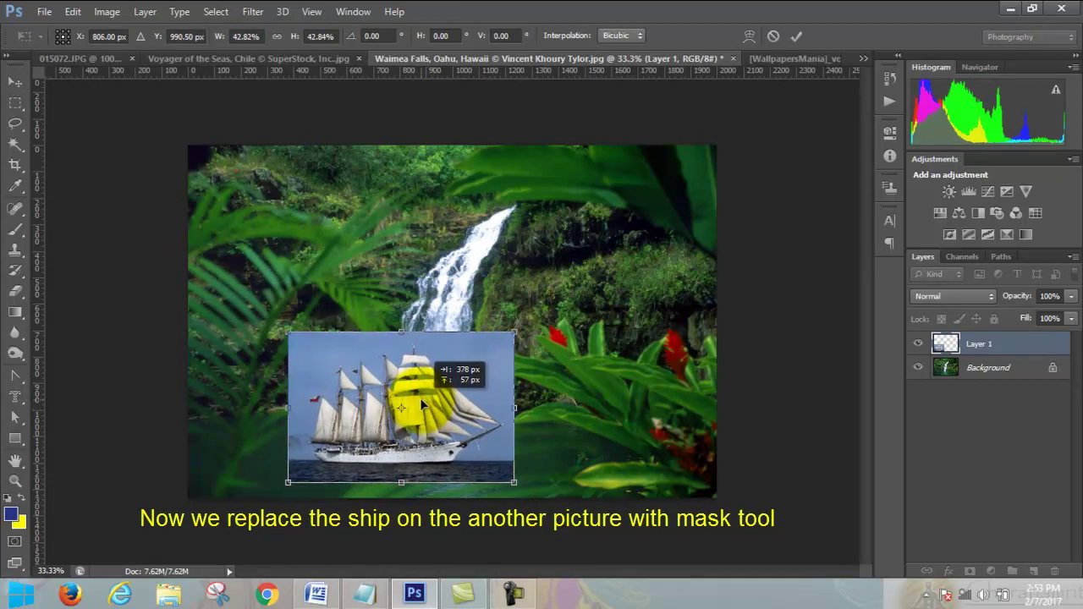
left_click(978, 358)
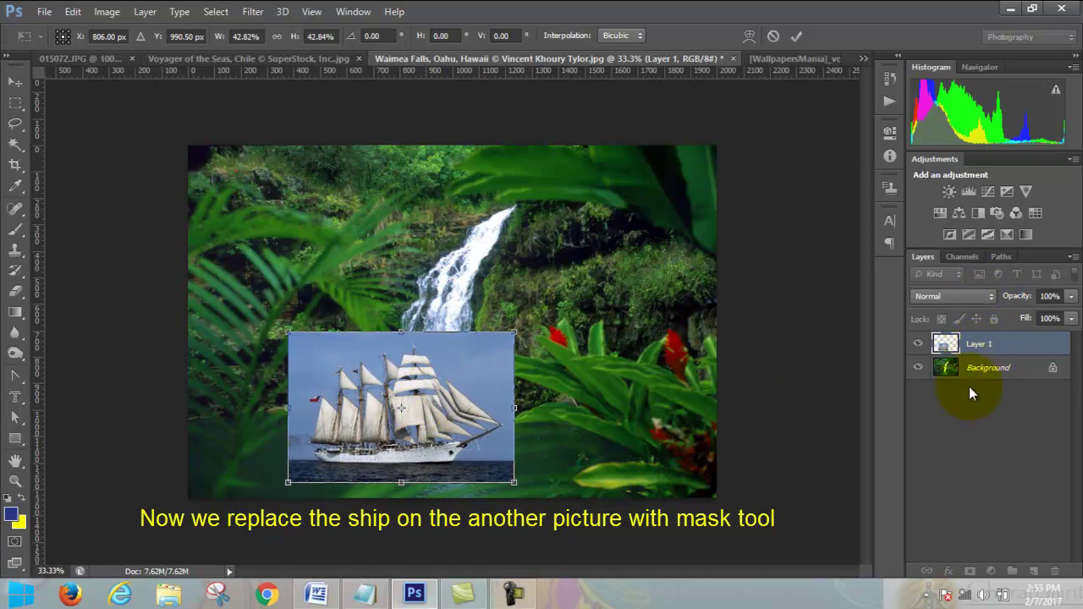
left_click(795, 35)
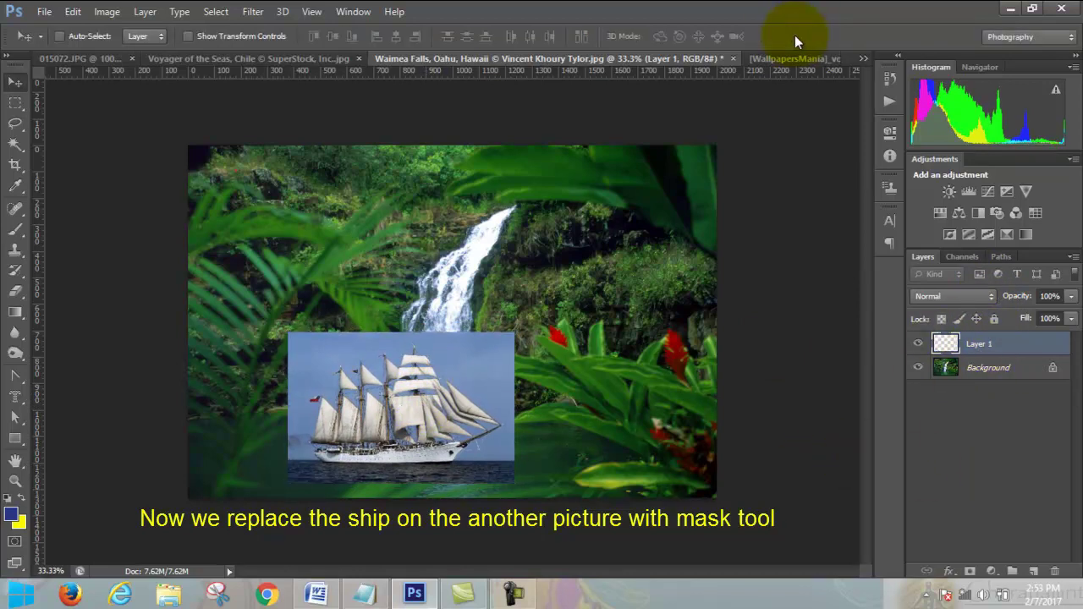
Step: Add a white layer mask to Layer 1, target it, and pick an 80-size brush
left_click(971, 573)
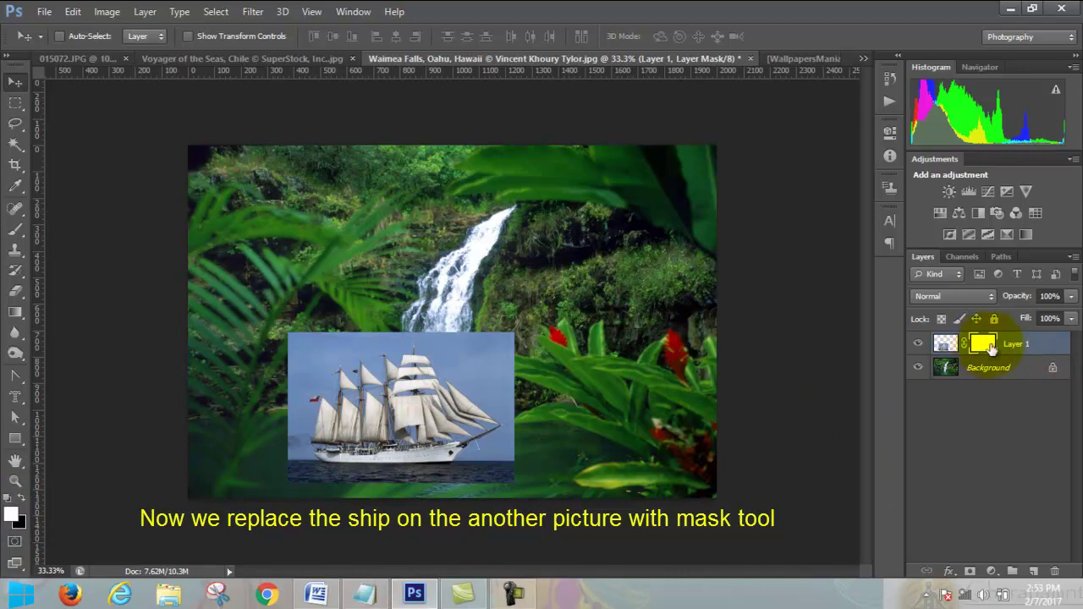
left_click(945, 343)
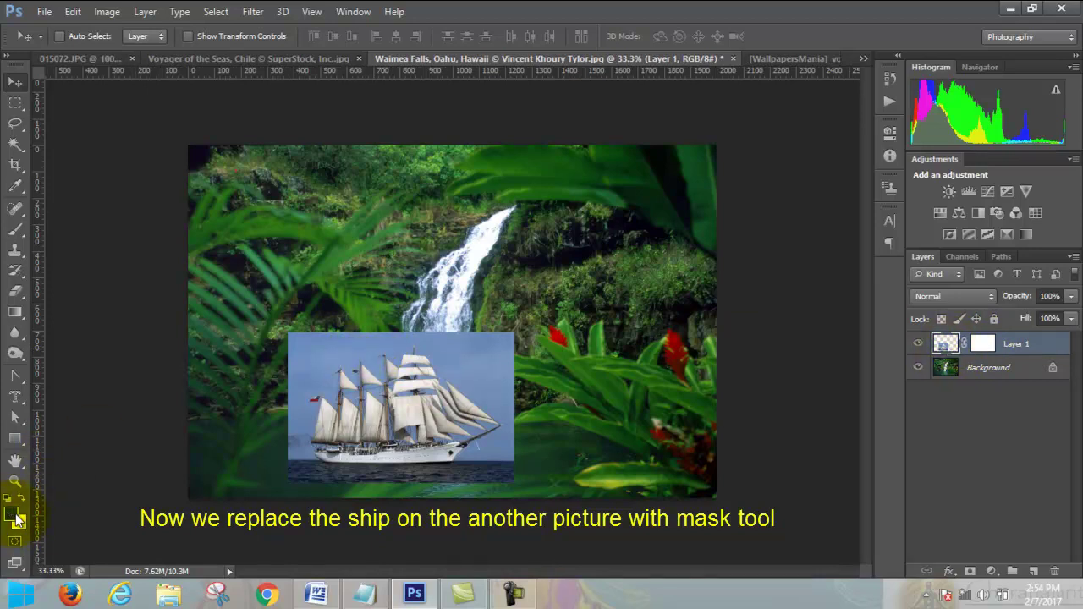
left_click(983, 344)
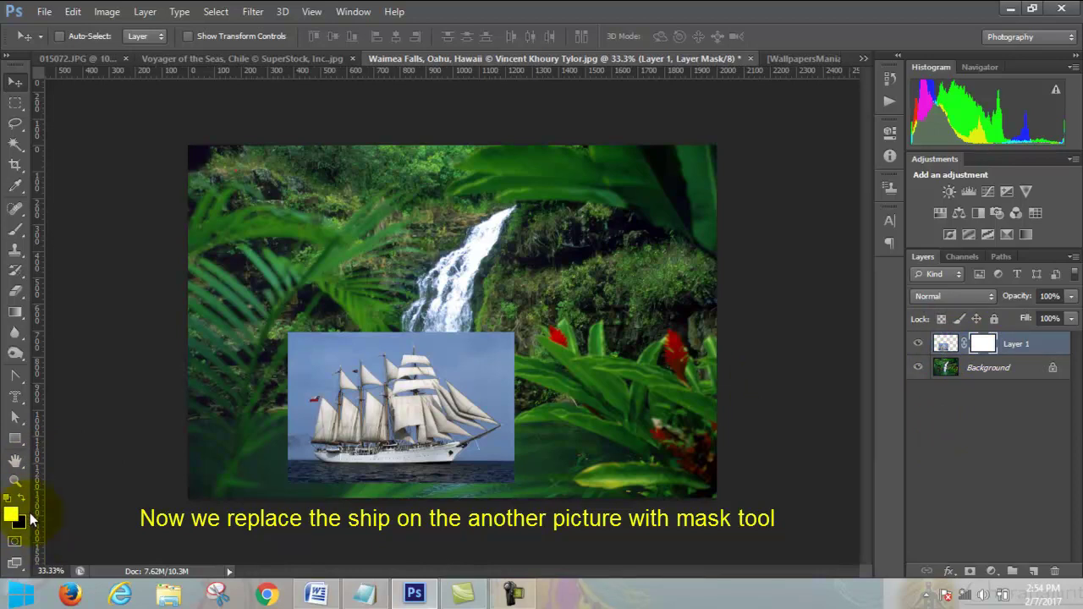
left_click(10, 234)
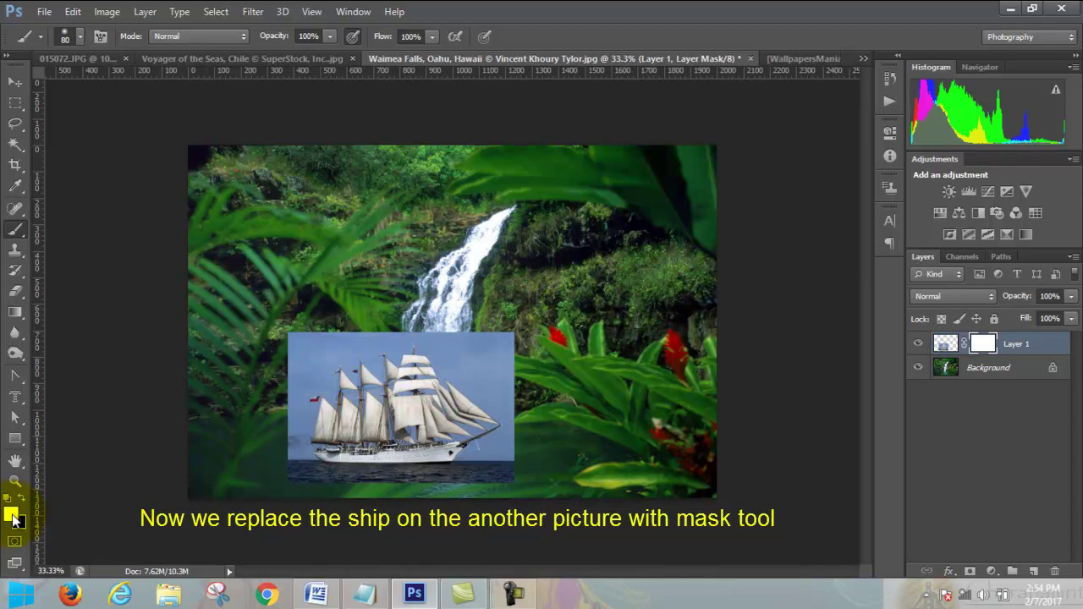
Step: With default black and white colours, paint black on the mask to hide the ship's surrounding sky and sea
left_click(10, 499)
mouse_move(503, 398)
left_mouse_down()
mouse_move(513, 362)
mouse_move(429, 333)
left_mouse_up()
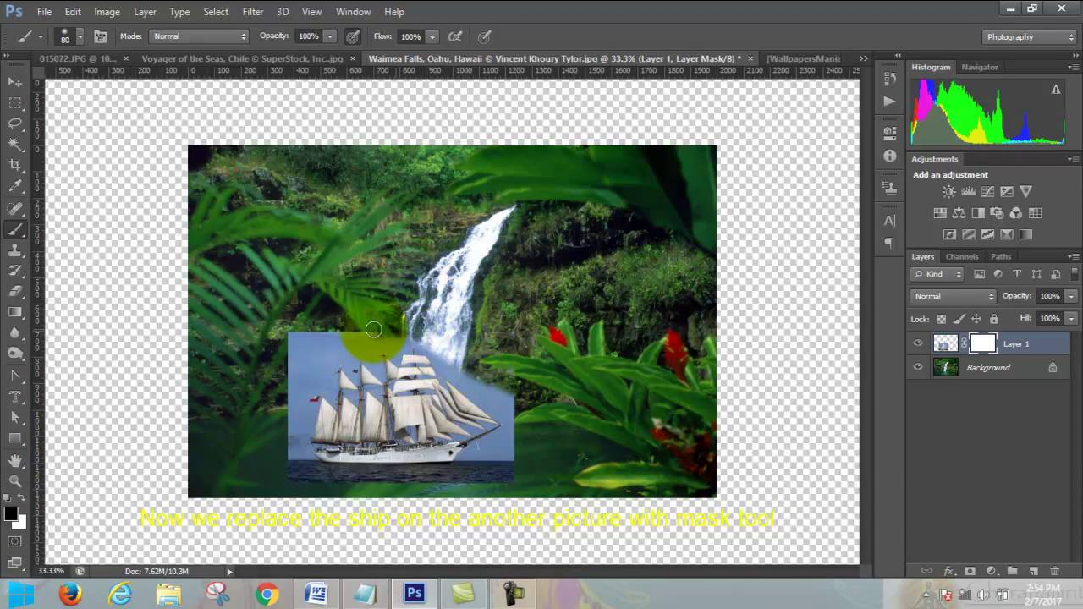
mouse_move(428, 332)
left_mouse_down()
mouse_move(282, 345)
mouse_move(398, 315)
mouse_move(334, 358)
mouse_move(294, 365)
mouse_move(317, 376)
mouse_move(317, 357)
mouse_move(364, 357)
mouse_move(330, 357)
mouse_move(297, 430)
mouse_move(283, 413)
mouse_move(302, 466)
mouse_move(452, 469)
mouse_move(318, 489)
mouse_move(479, 484)
mouse_move(452, 460)
mouse_move(511, 440)
mouse_move(480, 465)
mouse_move(479, 431)
mouse_move(496, 426)
mouse_move(508, 396)
mouse_move(467, 373)
mouse_move(491, 404)
mouse_move(448, 375)
mouse_move(457, 364)
left_mouse_up()
mouse_move(520, 443)
left_mouse_down()
mouse_move(452, 459)
mouse_move(512, 436)
mouse_move(460, 369)
mouse_move(426, 351)
mouse_move(438, 315)
mouse_move(401, 346)
mouse_move(346, 363)
mouse_move(326, 389)
left_mouse_up()
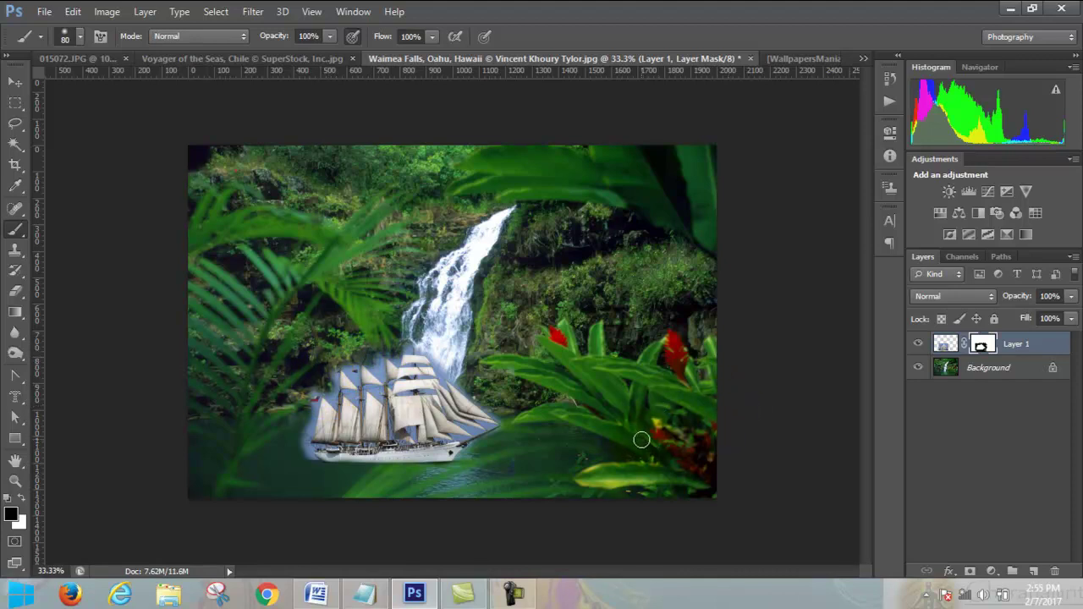
Step: Magic-wand the sky patches between the sails on Layer 1, delete them, and deselect
left_click(14, 146)
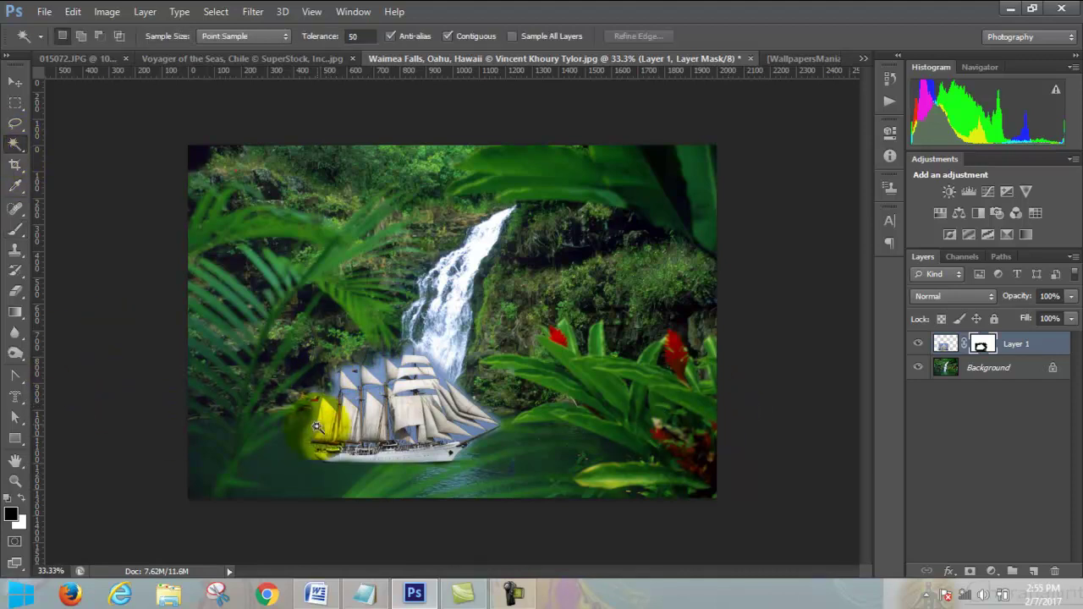
left_click(944, 344)
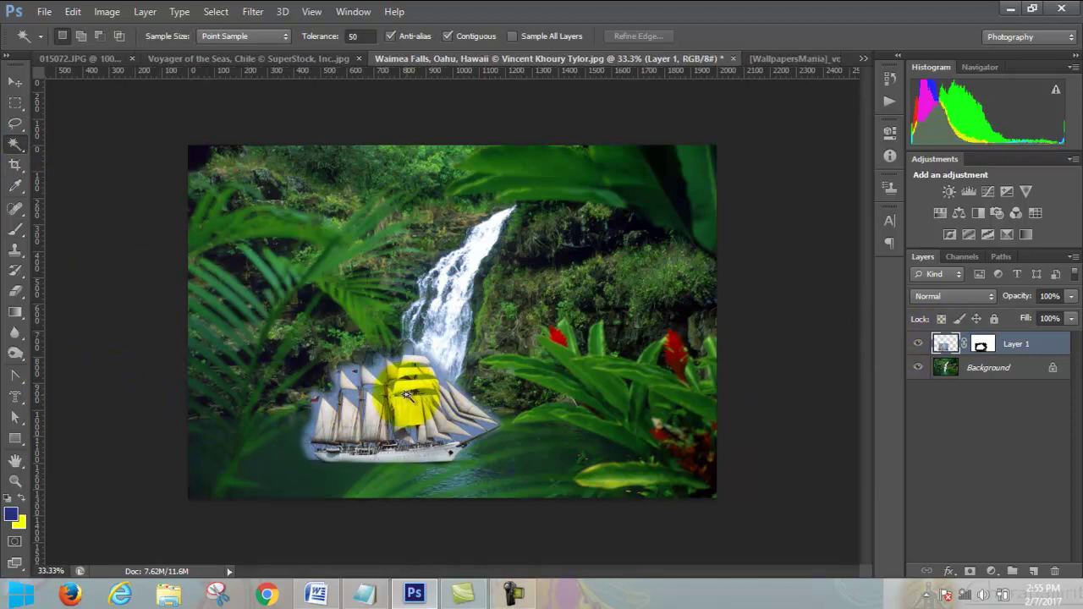
left_click(334, 405)
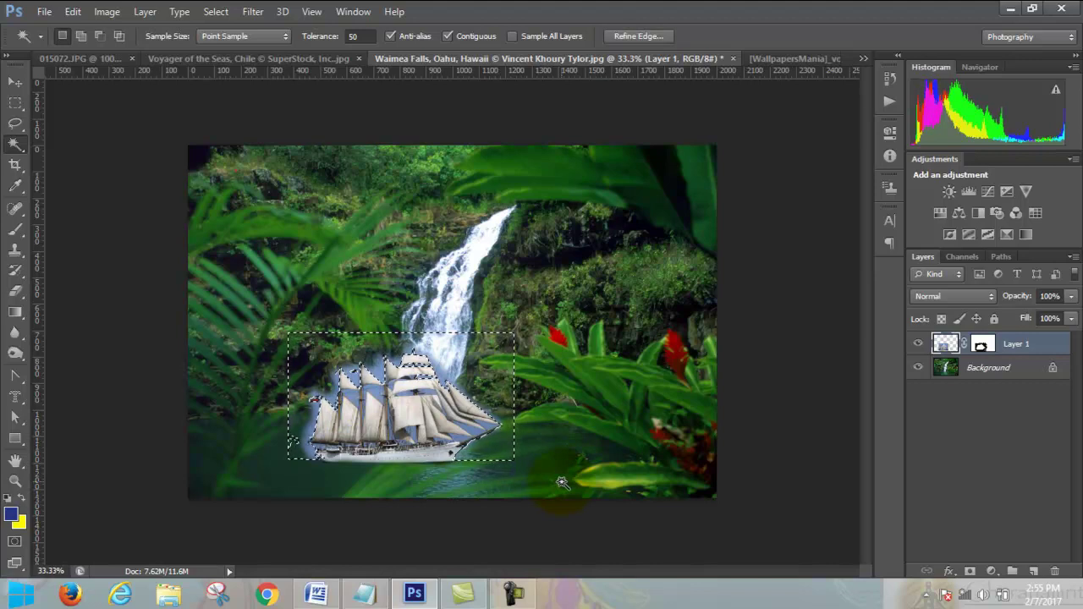
left_click_drag(398, 375, 491, 430)
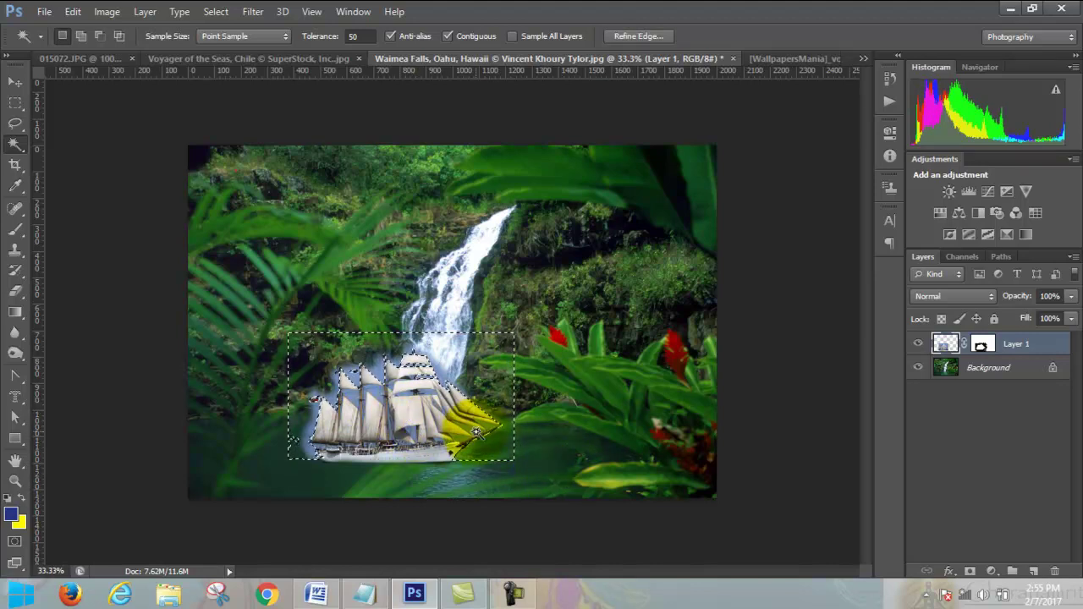
key("shift")
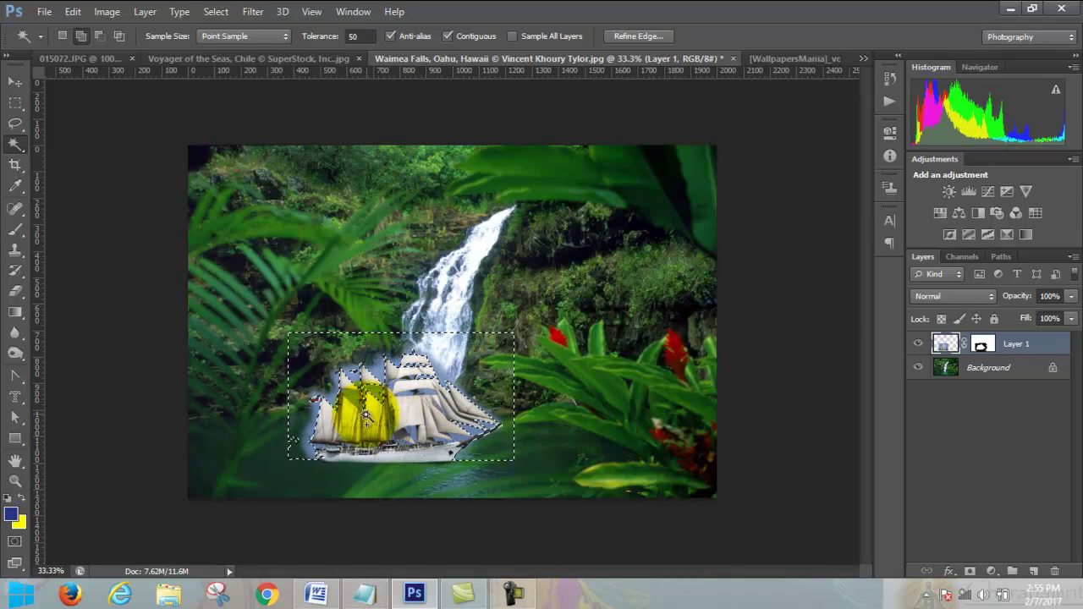
left_click(354, 398)
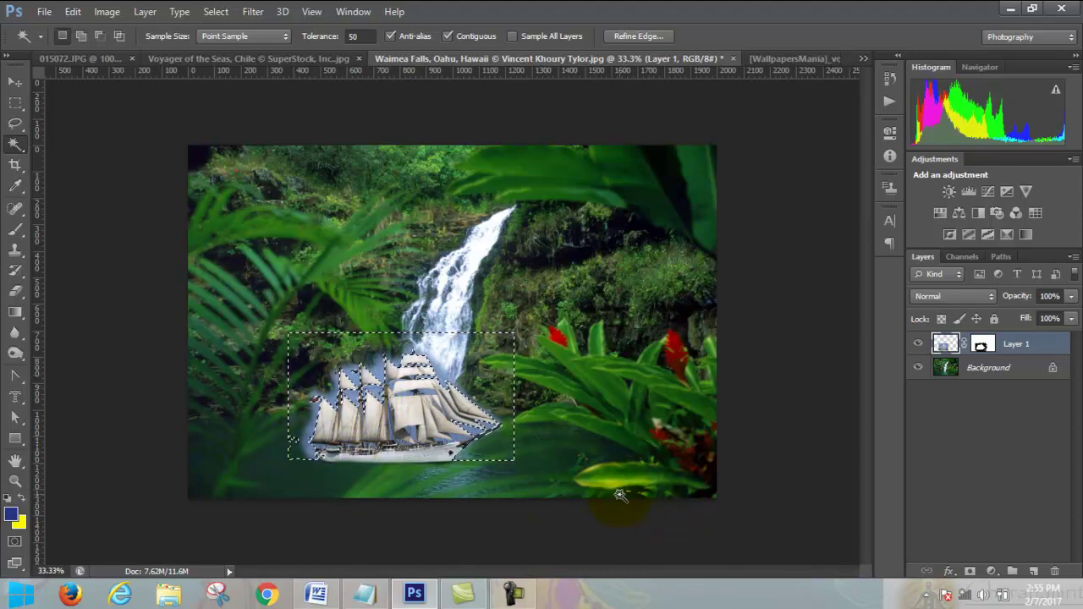
key("Delete")
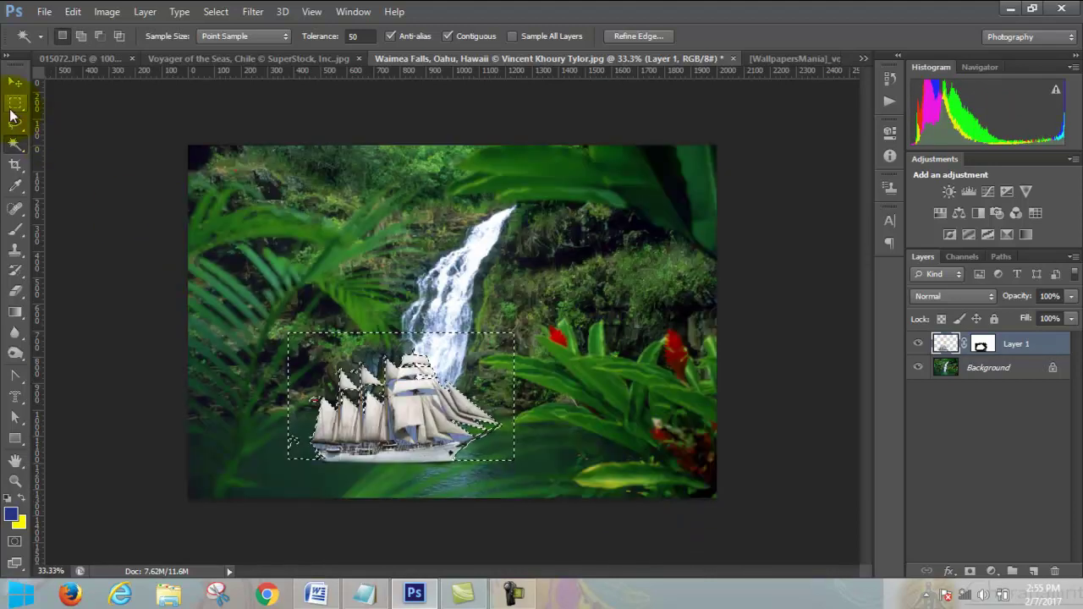
left_click(15, 103)
left_click(619, 357)
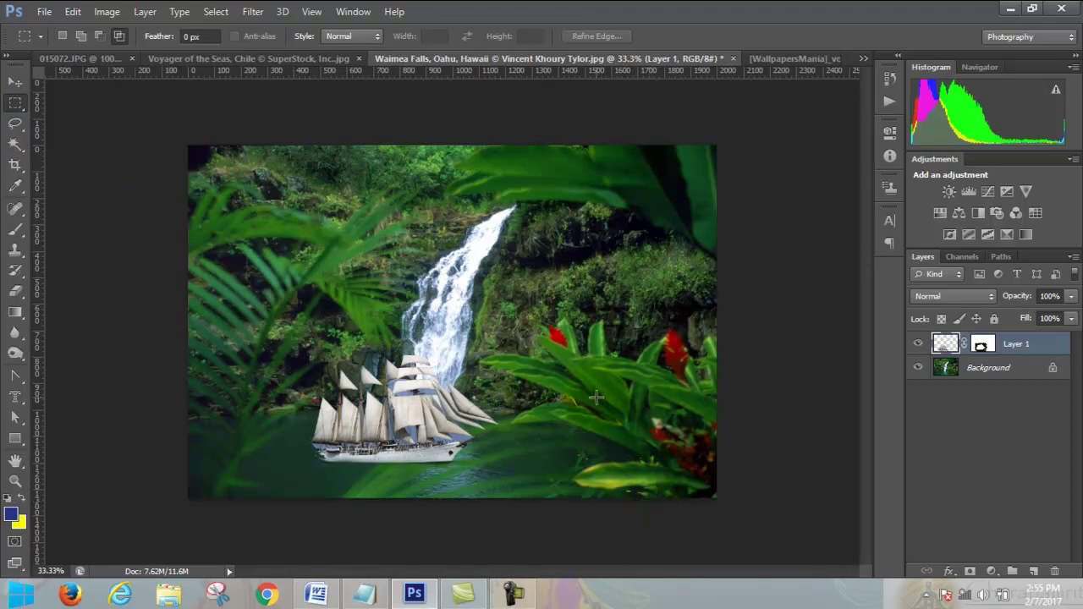
Step: Lock Layer 1 completely and bring the falcon photo into the Waimea Falls picture as Layer 2
left_click(995, 319)
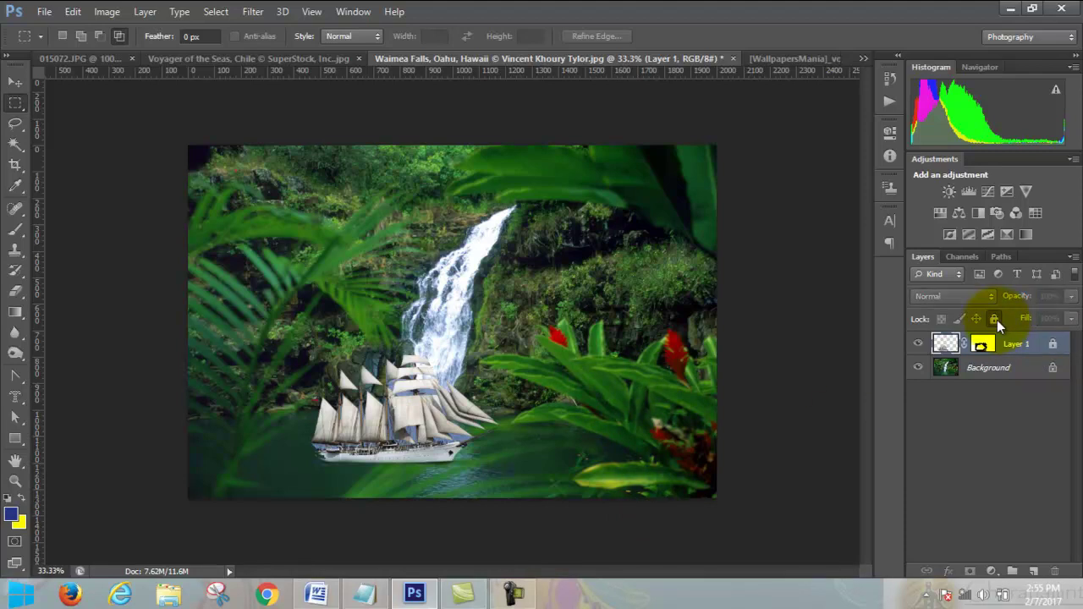
left_click(21, 83)
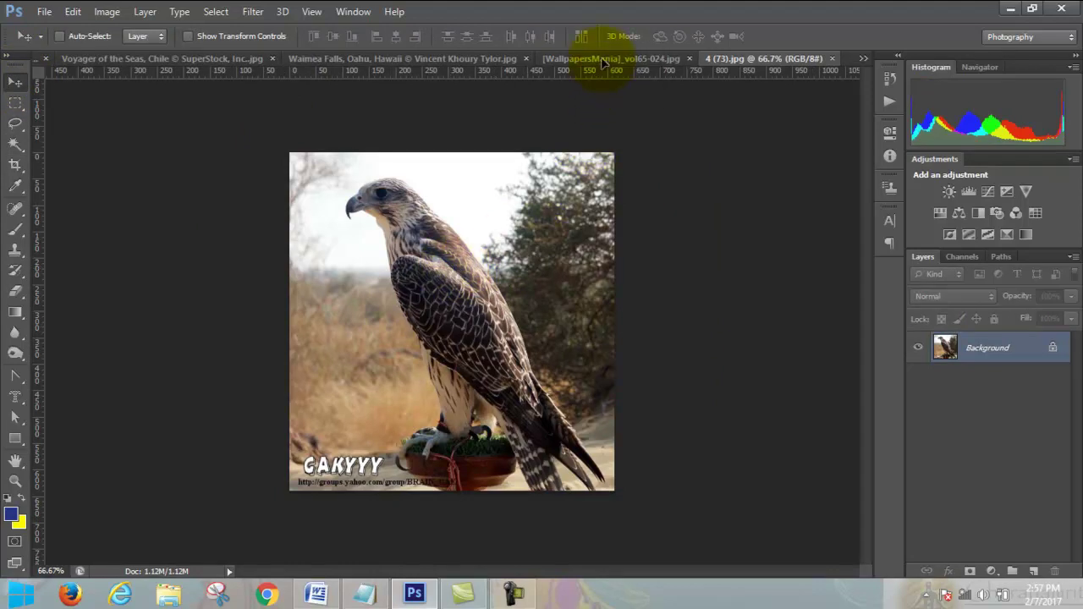
left_click_drag(603, 65, 469, 58)
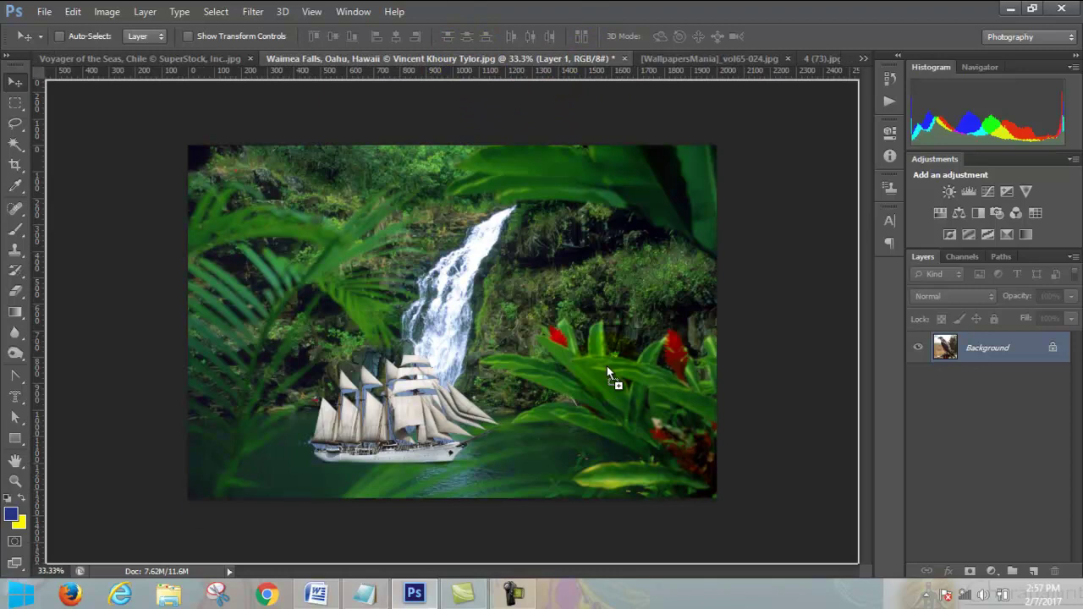
mouse_move(469, 56)
left_mouse_down()
mouse_move(608, 373)
mouse_move(630, 288)
mouse_move(624, 301)
left_mouse_up()
Step: Scale the falcon layer to about 71.5% and nudge it slightly left and up
key("ctrl+t")
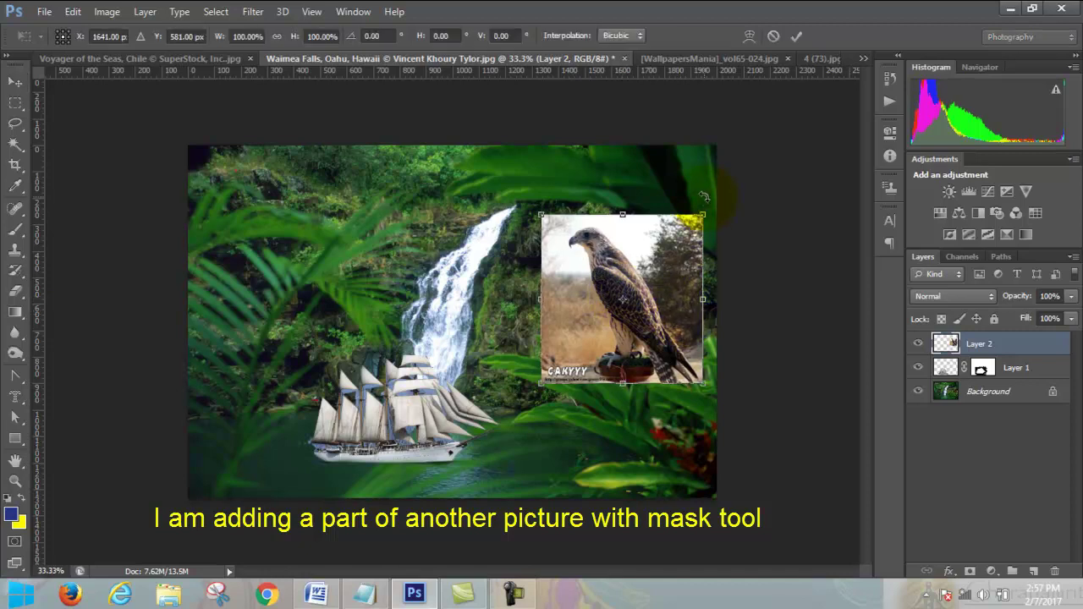
left_click_drag(542, 216, 607, 286)
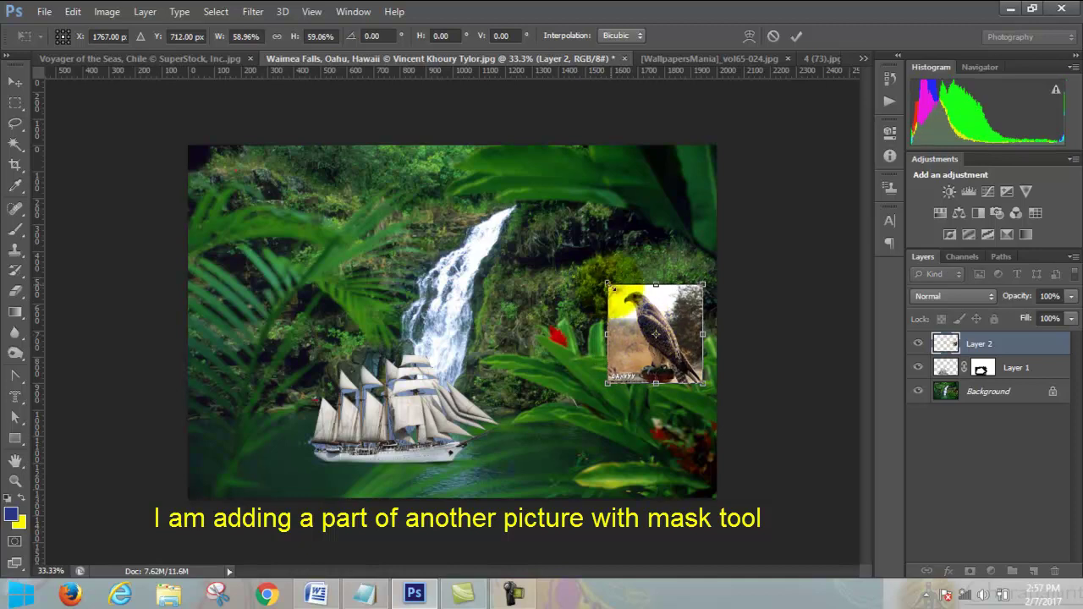
left_click_drag(608, 285, 588, 263)
left_click_drag(644, 302, 609, 300)
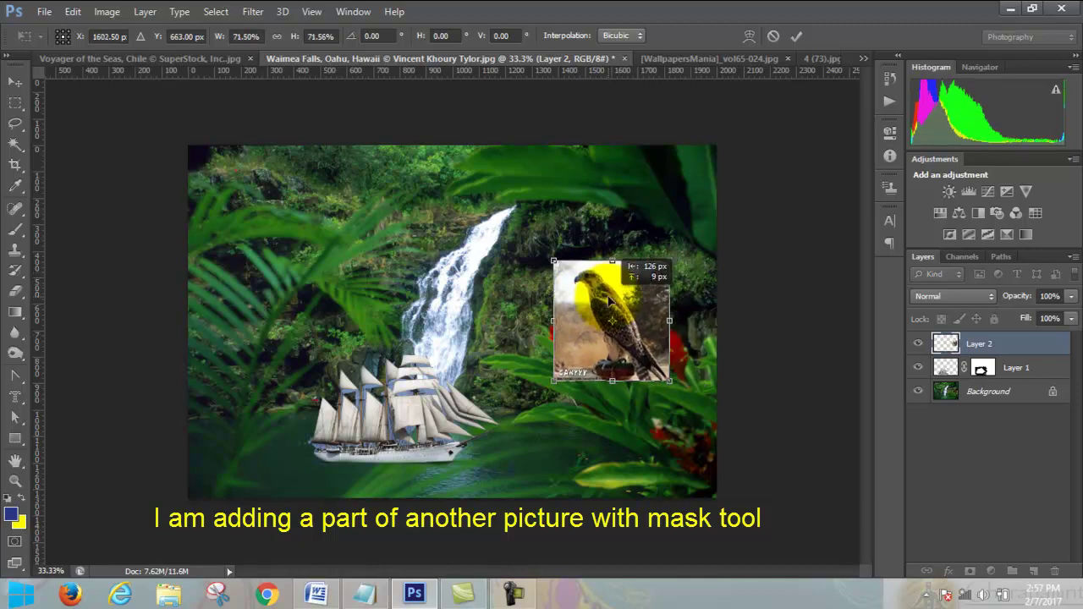
Step: Commit the bird's placement, add a mask to Layer 2 and paint away its photo background
left_click(796, 38)
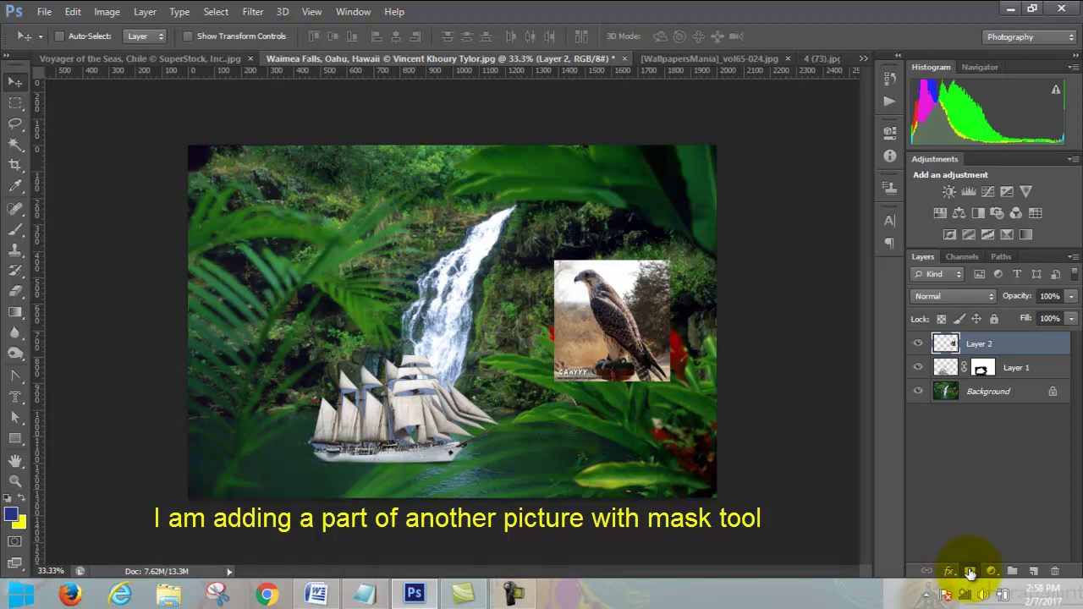
left_click(971, 573)
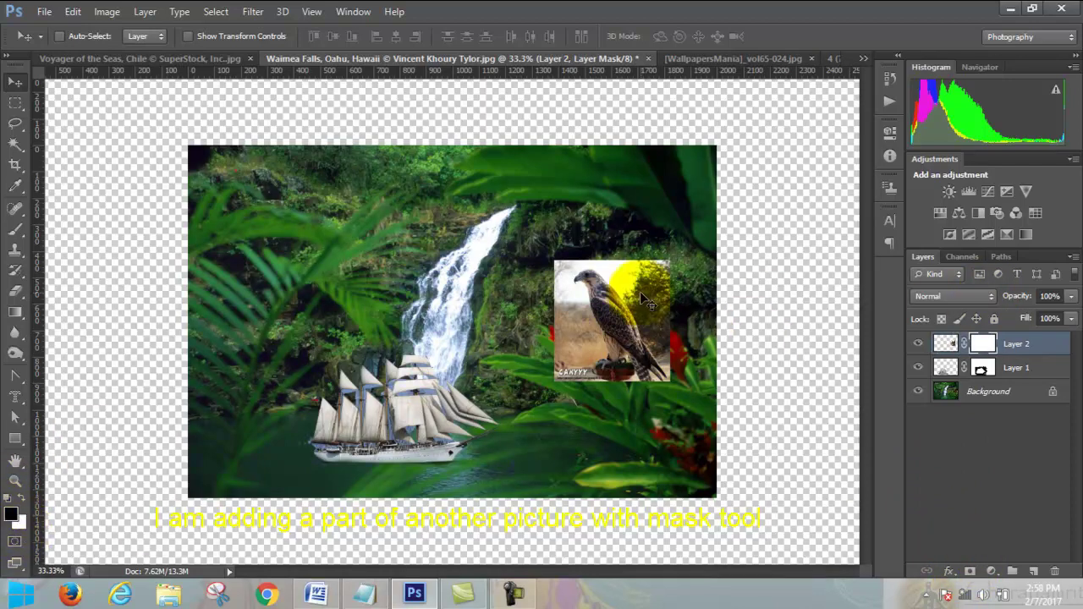
left_click(16, 229)
mouse_move(649, 272)
left_mouse_down()
mouse_move(633, 276)
mouse_move(675, 371)
left_mouse_up()
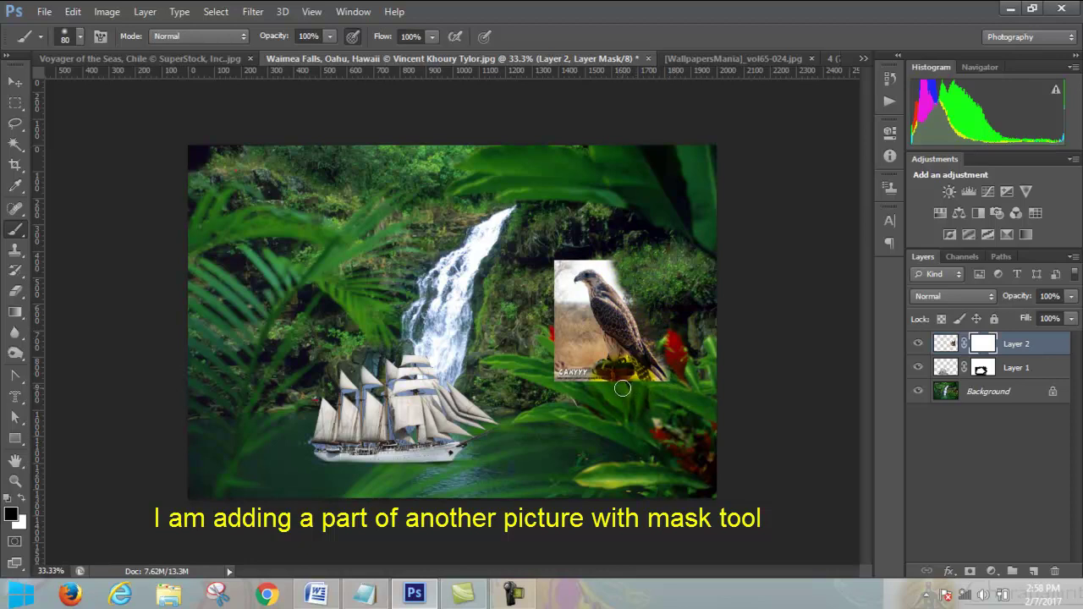
mouse_move(618, 381)
left_mouse_down()
mouse_move(572, 334)
mouse_move(555, 290)
mouse_move(569, 262)
mouse_move(611, 267)
mouse_move(550, 273)
mouse_move(544, 302)
mouse_move(583, 303)
mouse_move(594, 337)
left_mouse_up()
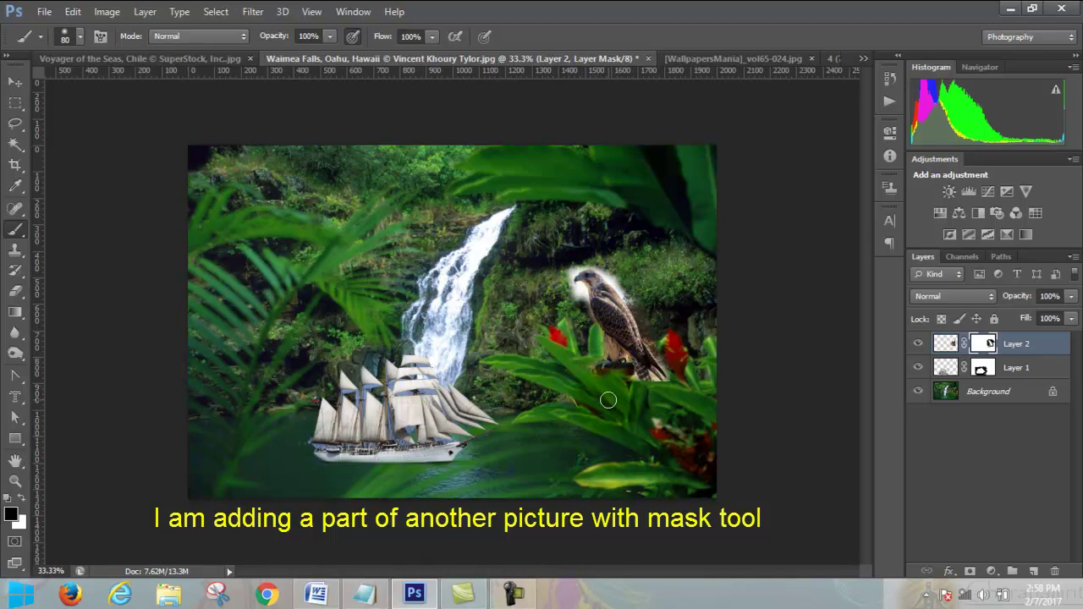
Step: Zoom in on the bird and ship area
left_click(15, 480)
left_click(634, 373)
left_click_drag(634, 374, 656, 370)
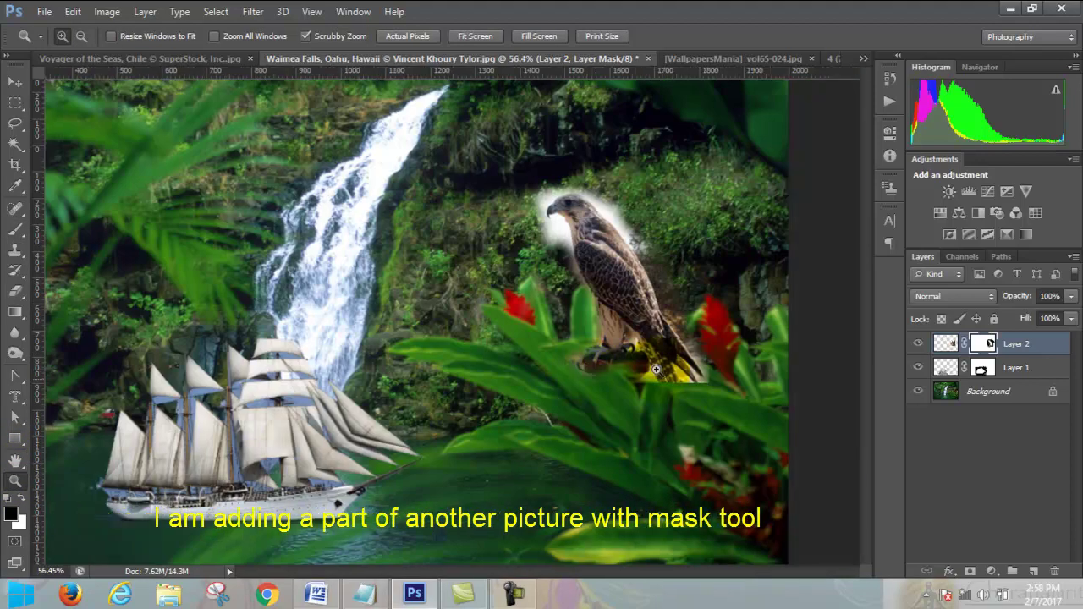
Step: Zoom in and use a smaller brush on Layer 2's mask around the bird's tail and back
left_click(15, 229)
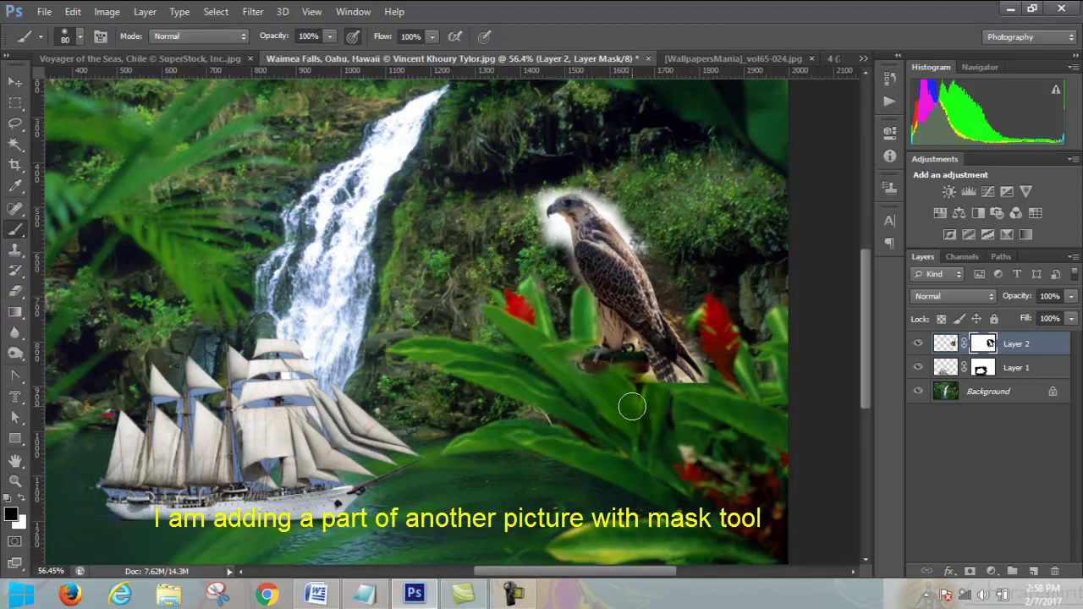
key("ctrl+plus")
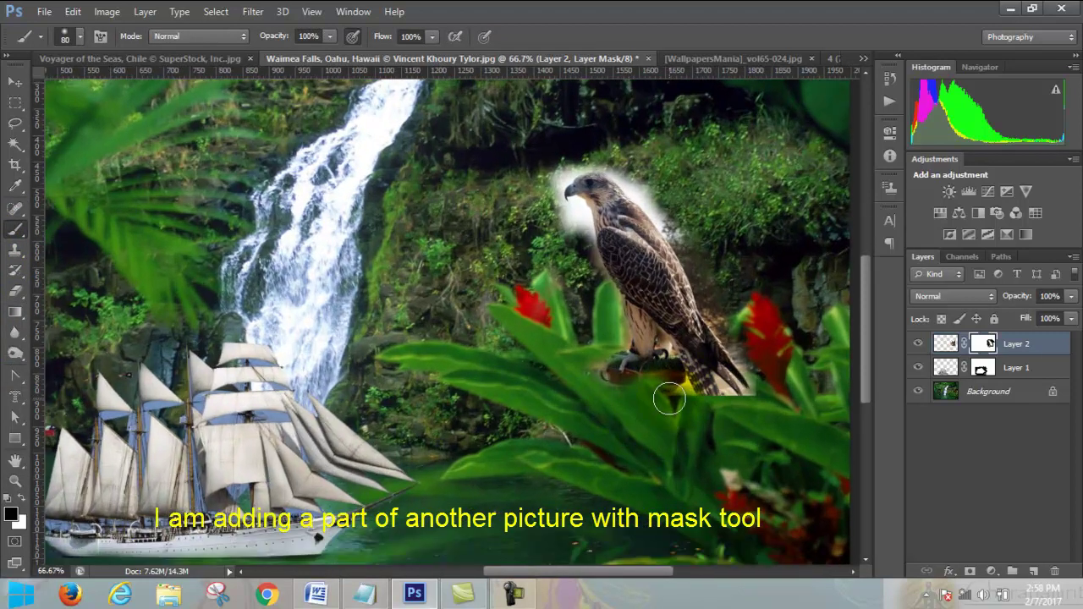
key("bracketleft")
key("bracketleft")
left_click_drag(670, 389, 661, 378)
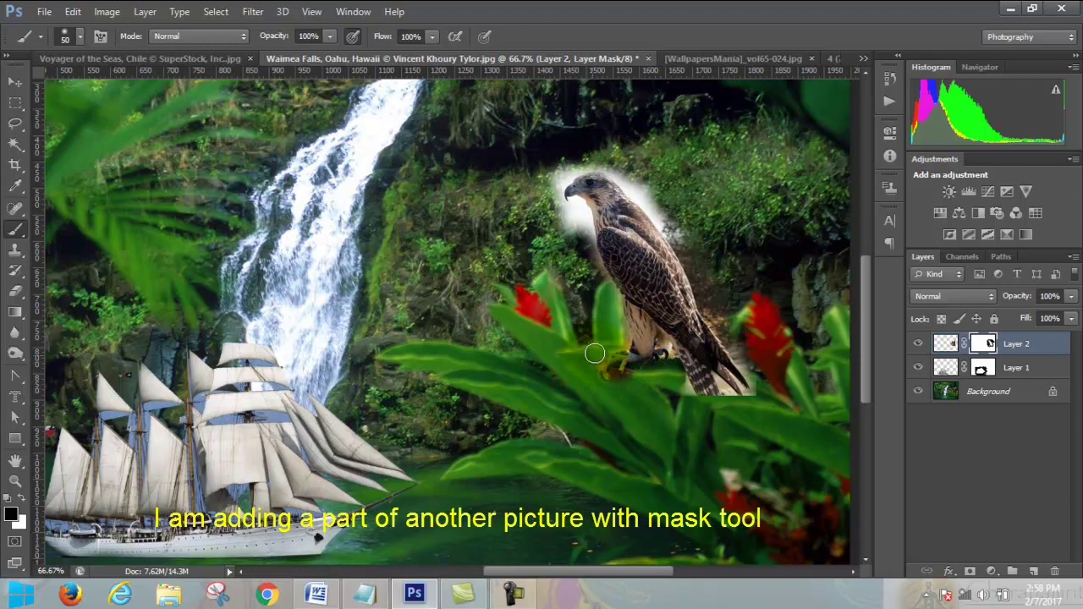
mouse_move(593, 354)
left_mouse_down()
mouse_move(742, 412)
mouse_move(748, 364)
mouse_move(758, 383)
left_mouse_up()
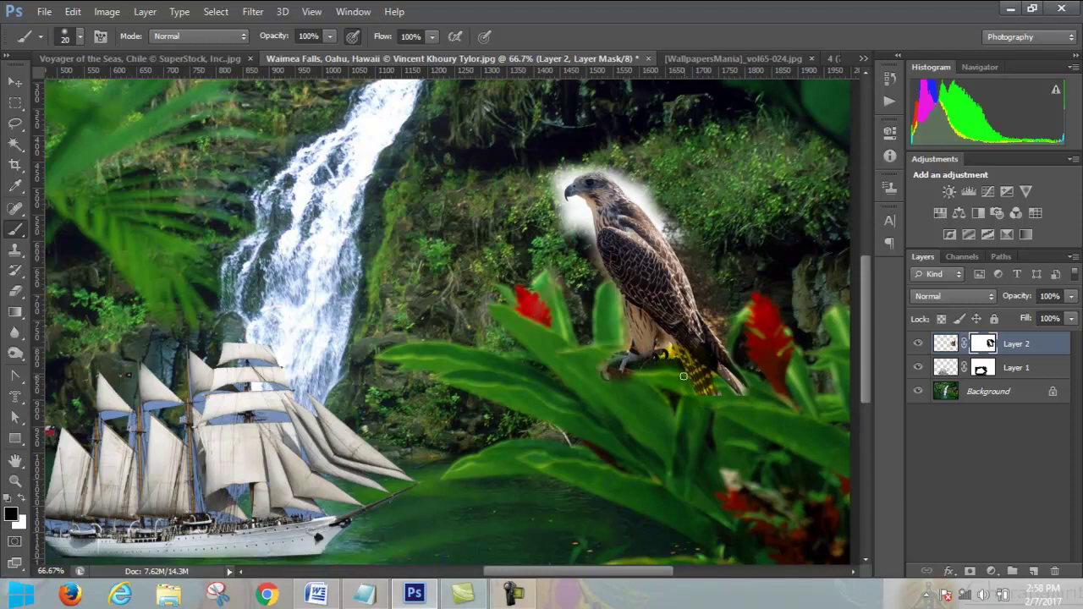
mouse_move(698, 309)
left_mouse_down()
mouse_move(698, 260)
mouse_move(616, 180)
left_mouse_up()
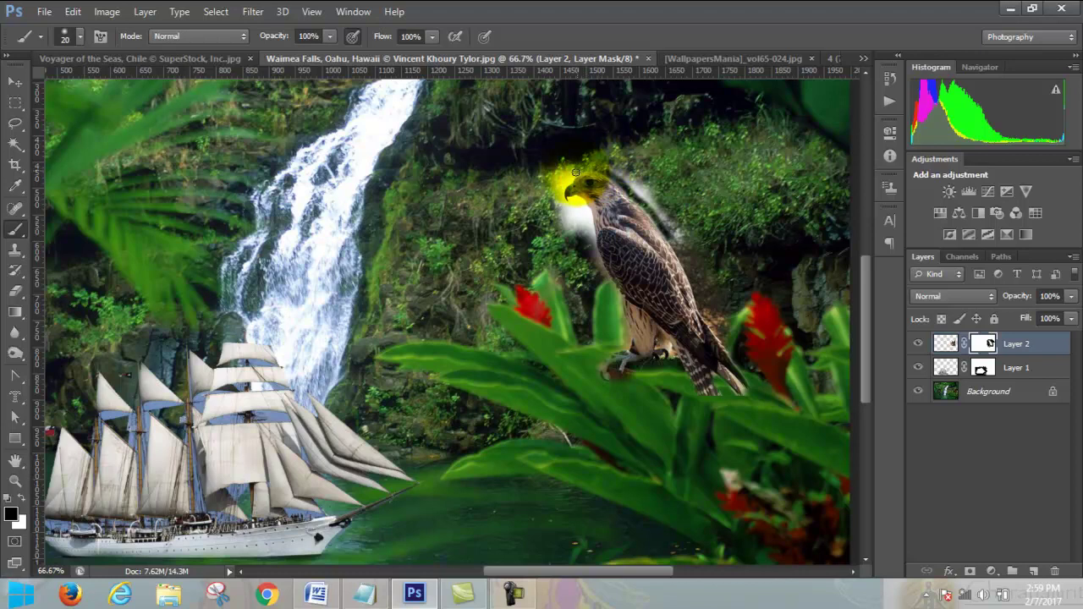
Step: Paint Layer 2's mask around the hawk's head, neck, back, body and feet
left_click_drag(560, 188, 561, 200)
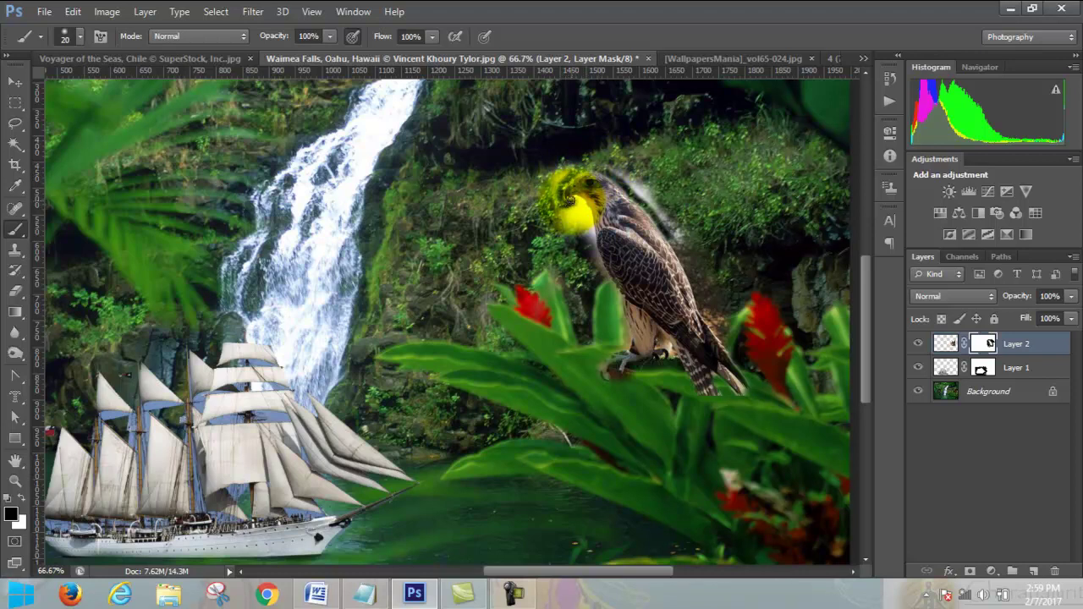
mouse_move(579, 202)
left_mouse_down()
mouse_move(600, 258)
mouse_move(583, 221)
mouse_move(579, 239)
mouse_move(555, 201)
mouse_move(665, 222)
left_mouse_up()
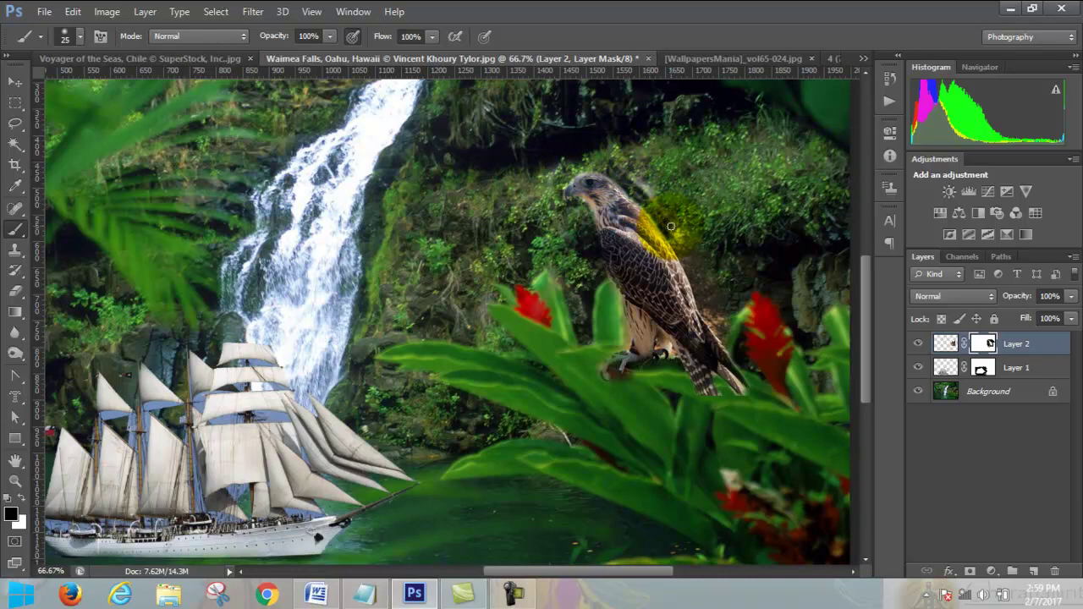
mouse_move(680, 236)
left_mouse_down()
mouse_move(692, 256)
mouse_move(642, 172)
left_mouse_up()
left_click_drag(571, 150, 571, 182)
left_click_drag(576, 237, 568, 212)
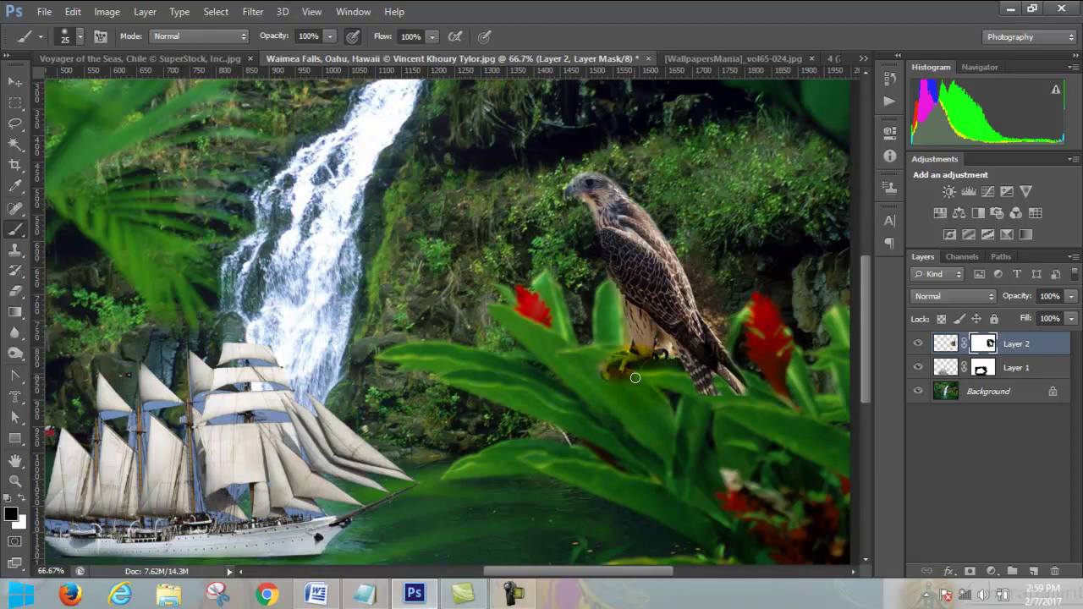
mouse_move(632, 372)
left_mouse_down()
mouse_move(645, 380)
mouse_move(618, 335)
mouse_move(622, 313)
left_mouse_up()
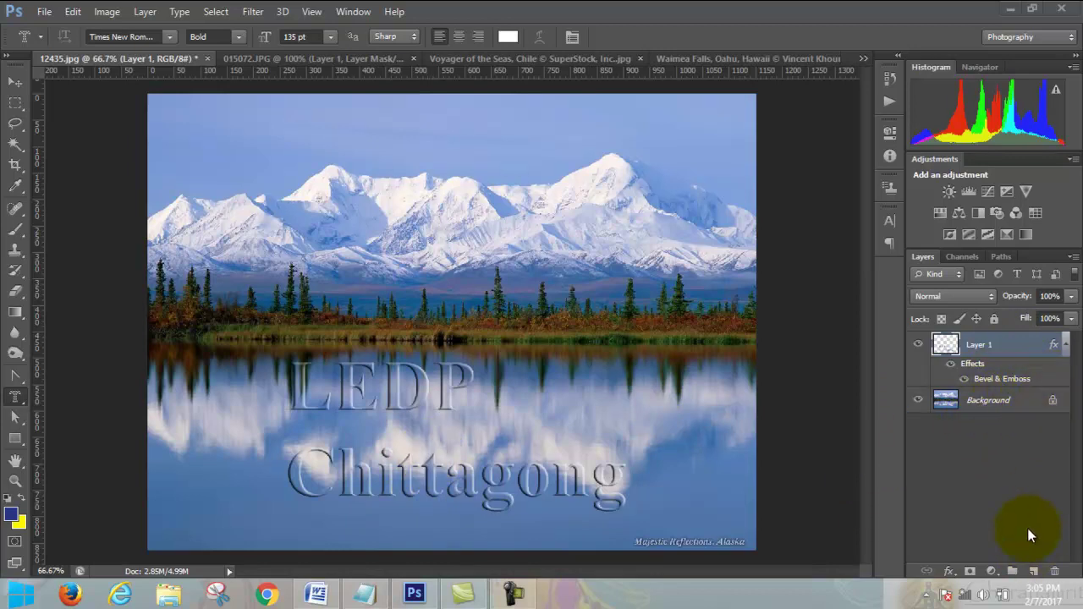
Step: Revert 12435.jpg to its opened-state snapshot in History, removing the embossed text layer
left_click(888, 85)
left_click(811, 90)
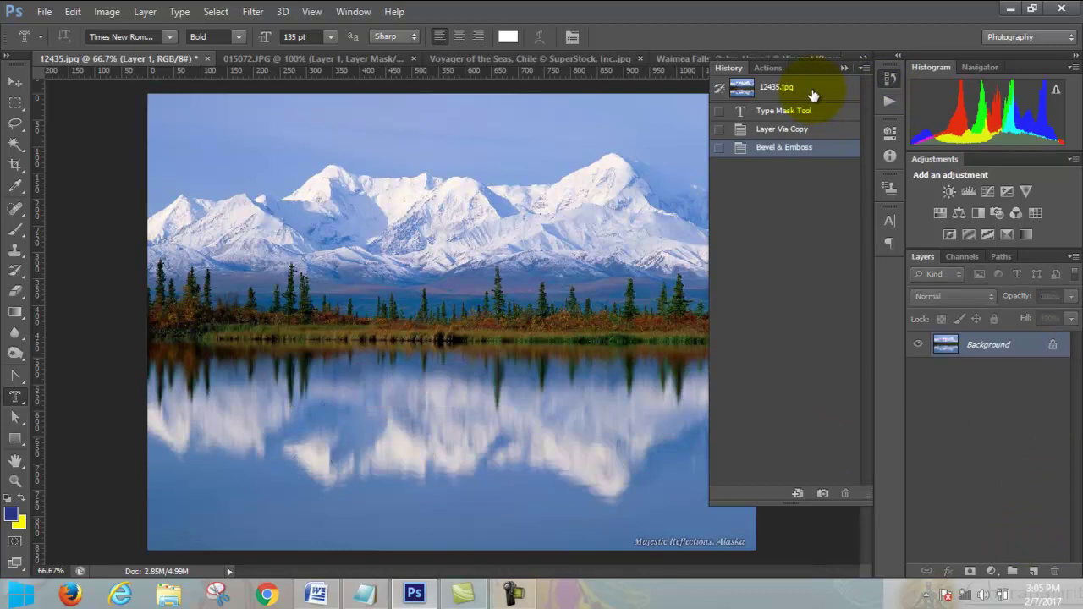
left_click(846, 67)
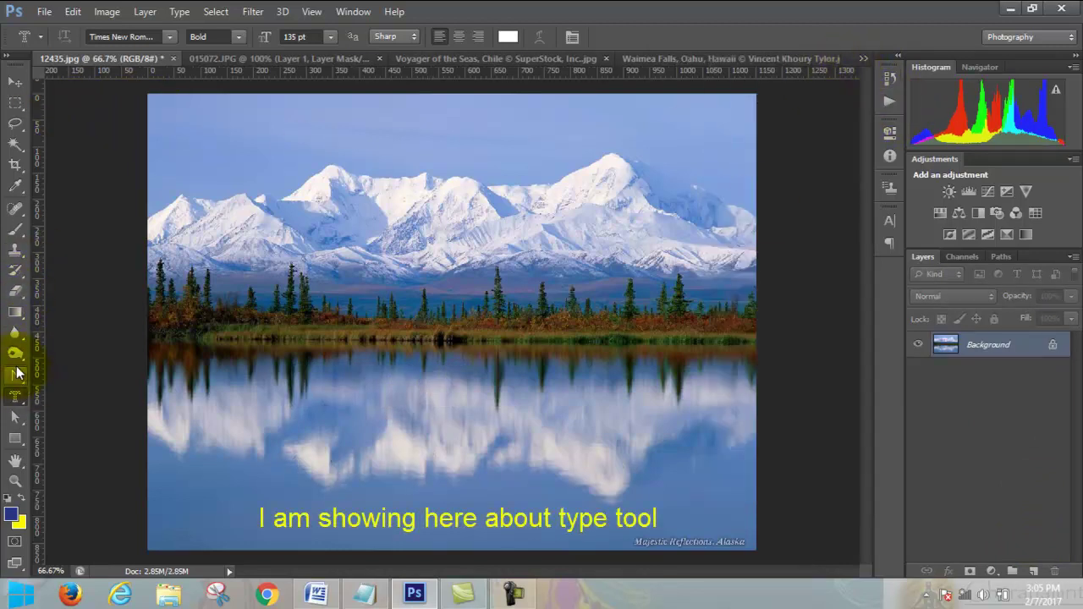
right_click(15, 395)
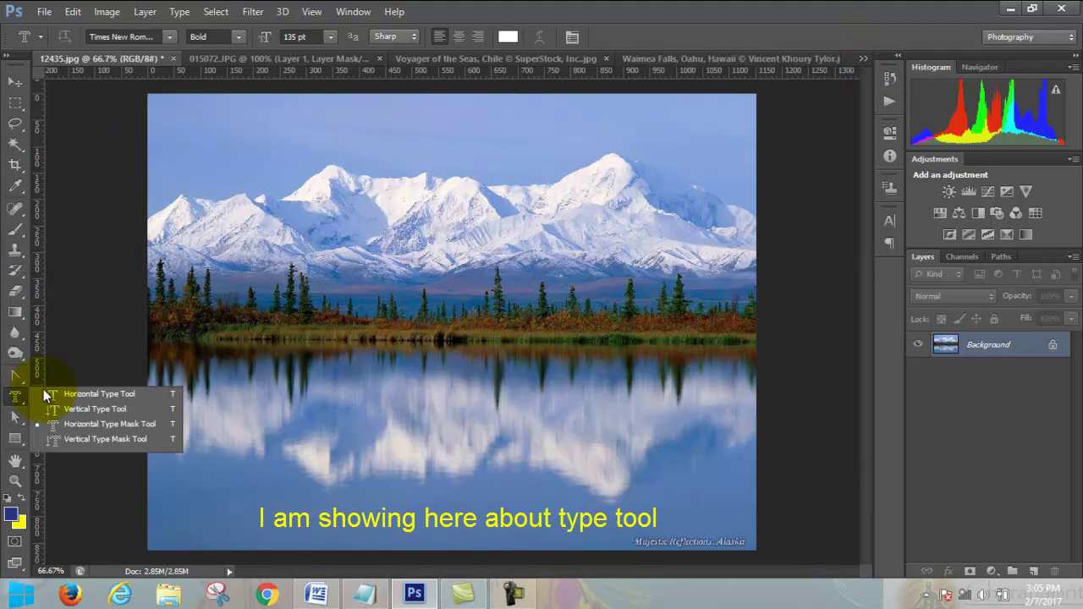
Step: Add two-line horizontal text 'Chittagong' / 'Port City' on the lake, moved lower and committed
left_click(92, 394)
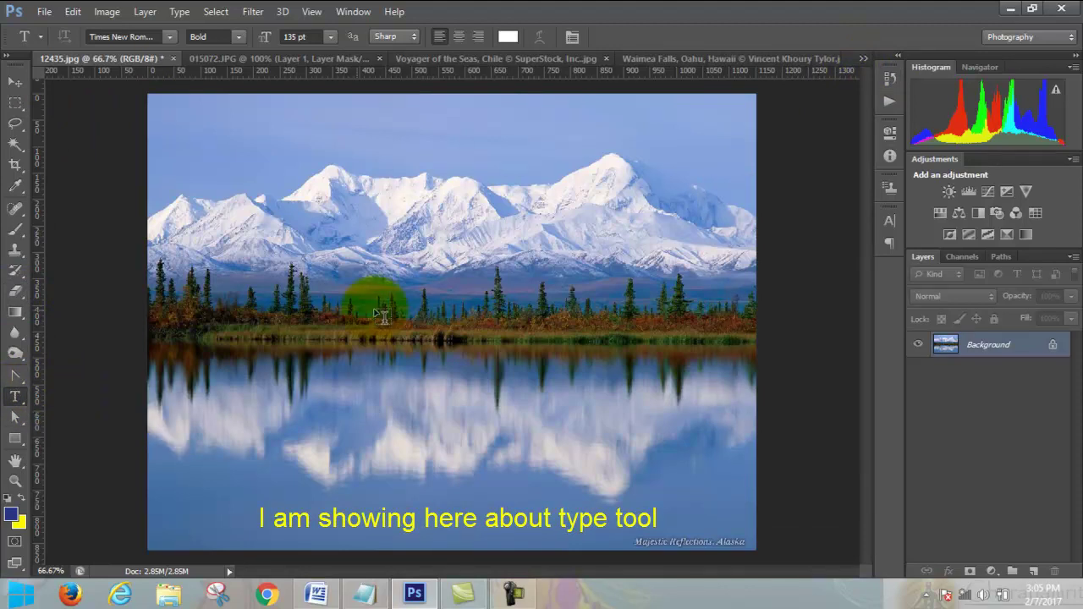
left_click(304, 327)
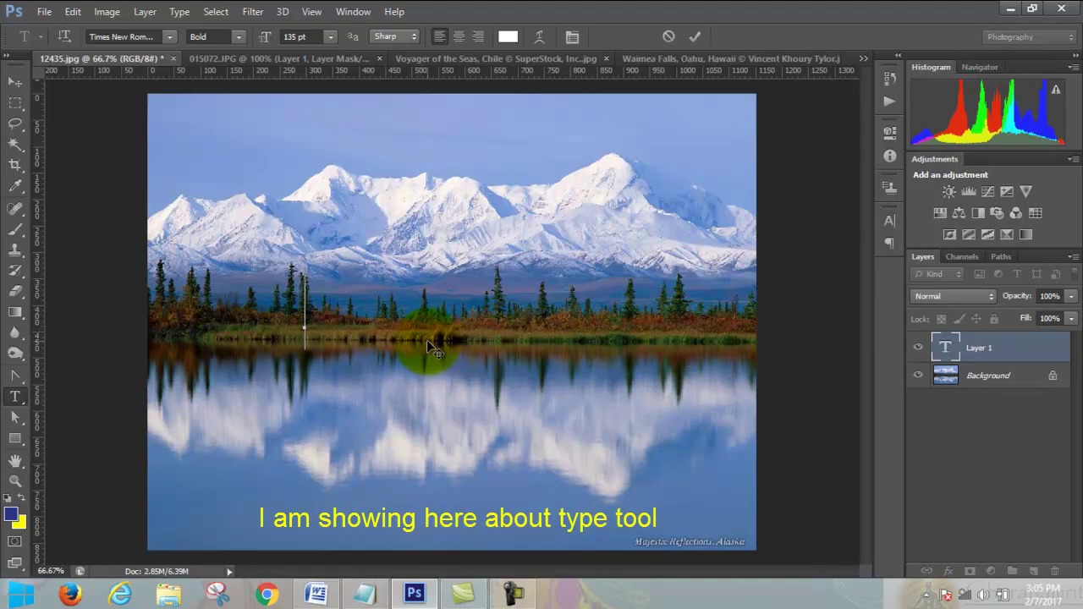
type("Chitt")
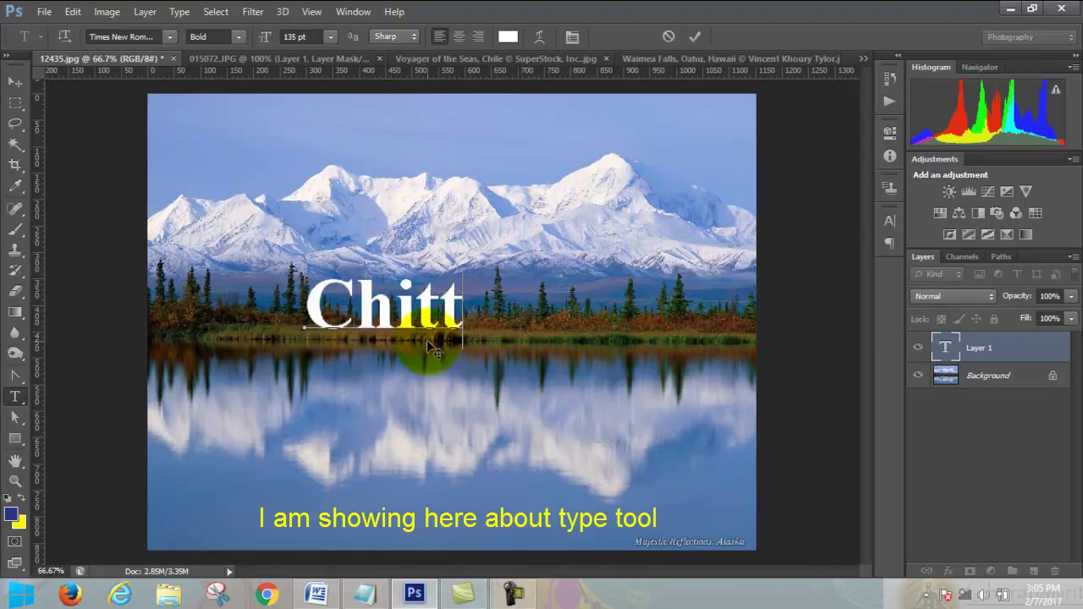
type("agong")
key("Return")
type("Port ")
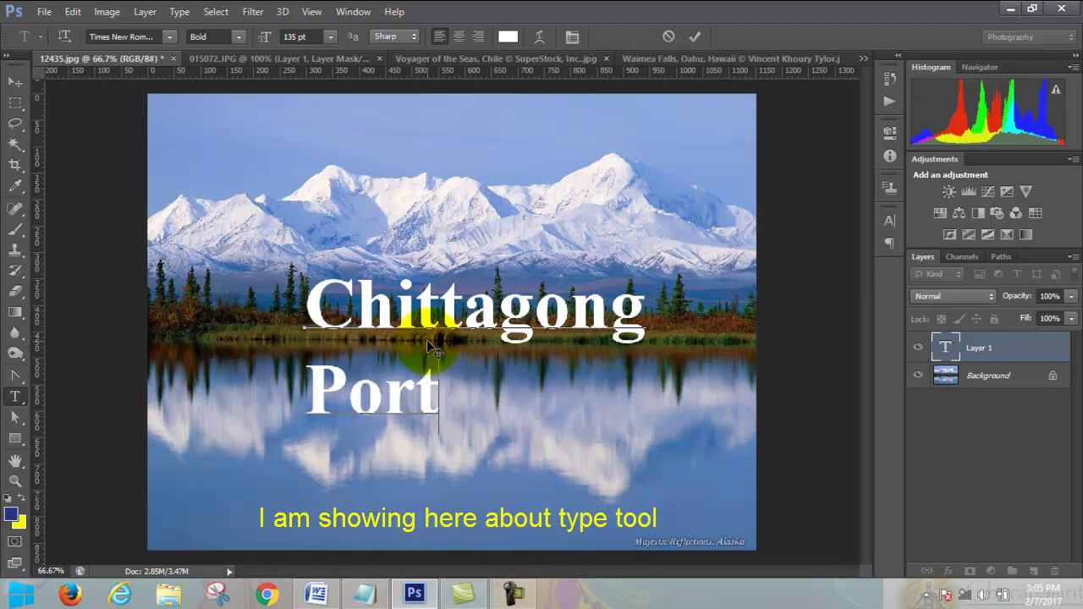
type("Ch")
key("BackSpace")
type("ity")
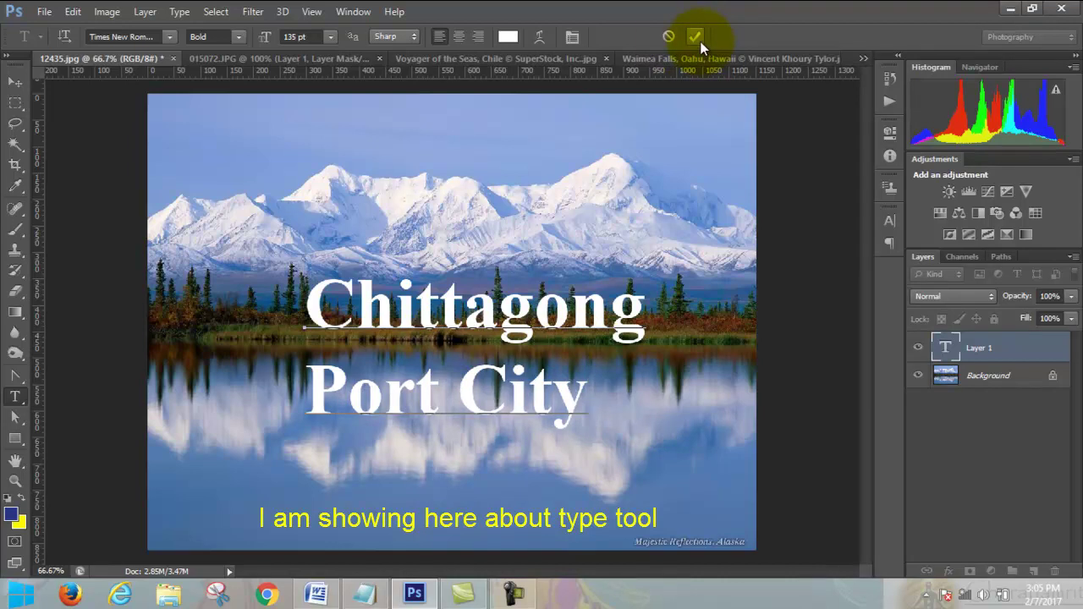
left_click_drag(628, 454, 634, 530)
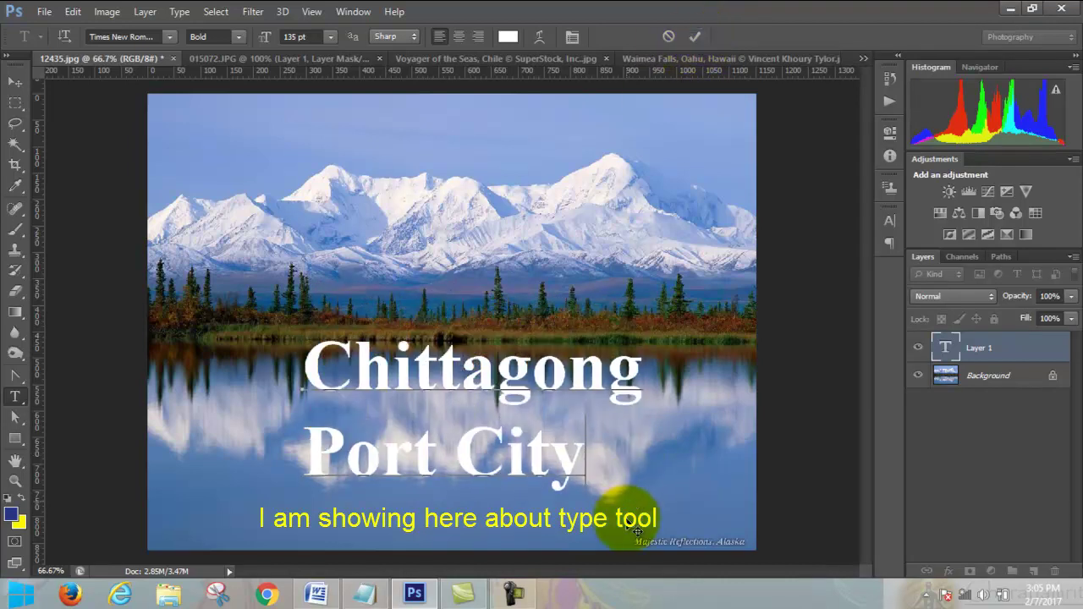
left_click(695, 39)
left_click_drag(305, 365, 601, 439)
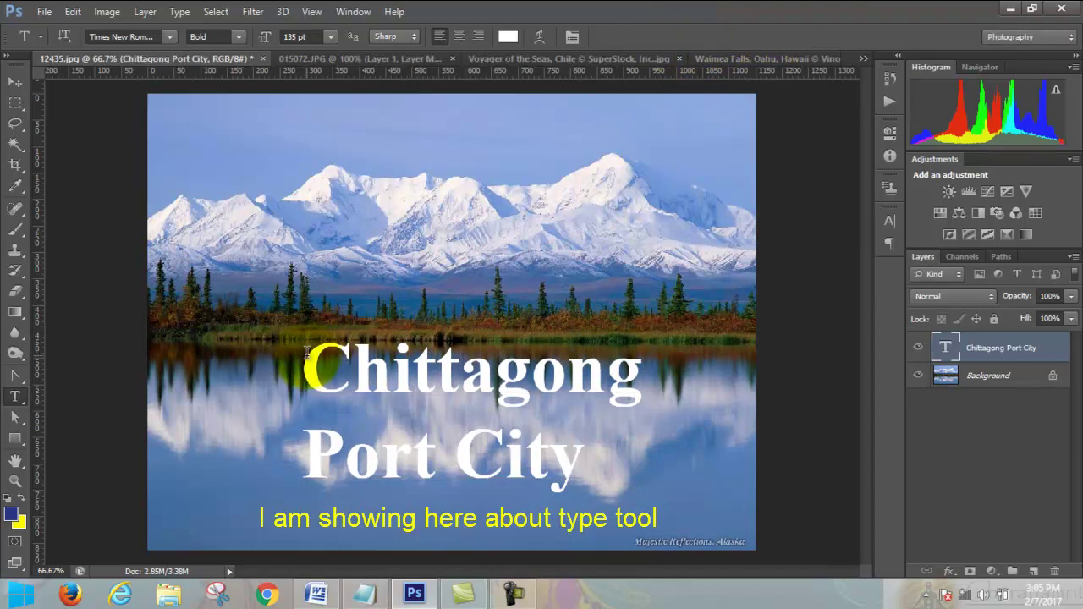
Step: Set the text layer's anti-aliasing to Strong from the Type menu
left_click(180, 12)
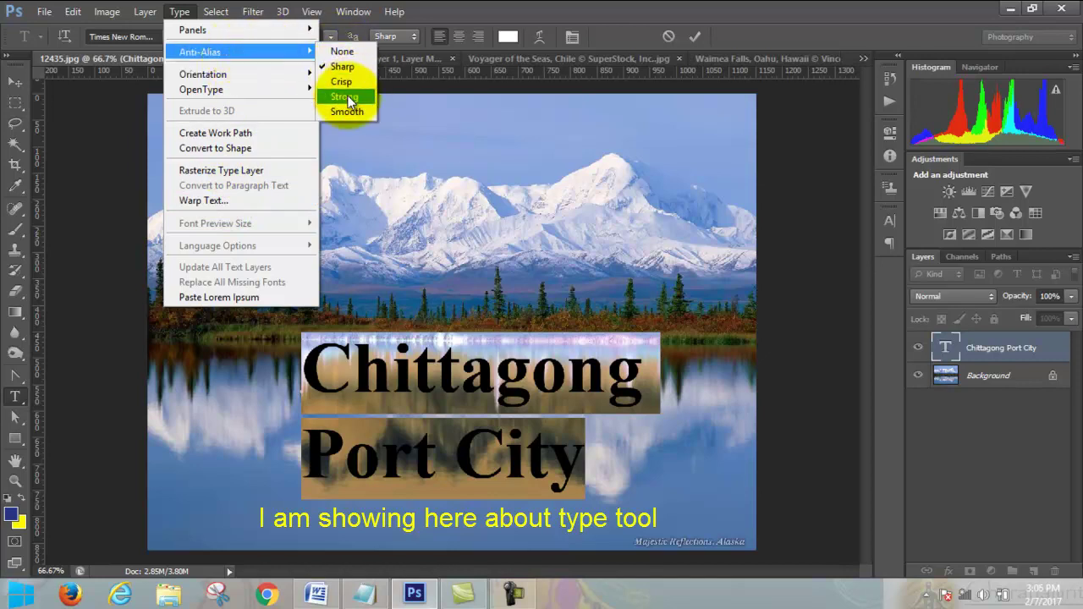
mouse_move(200, 52)
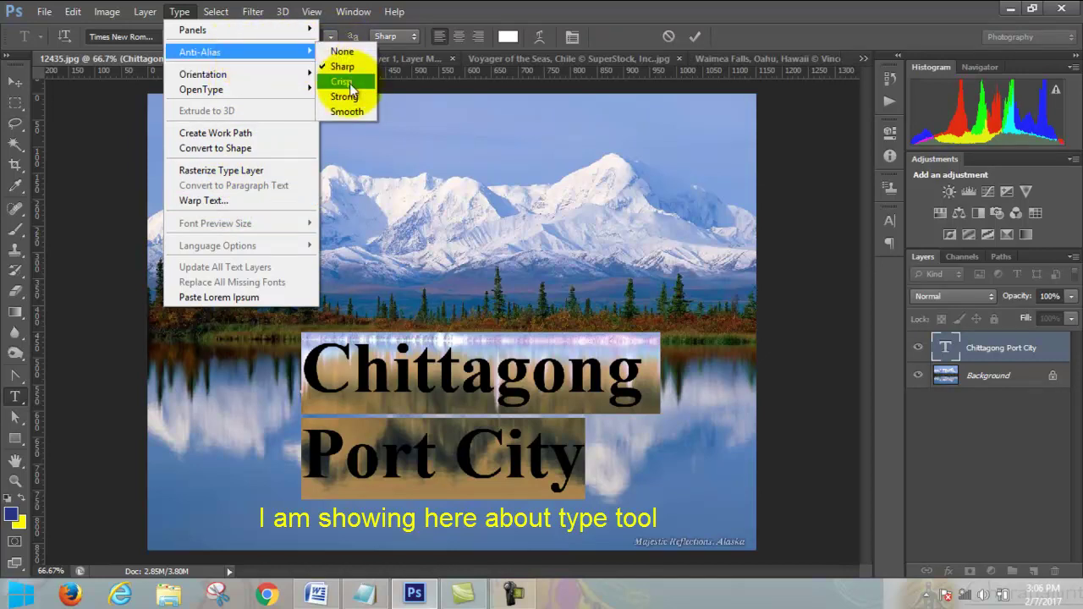
left_click(347, 96)
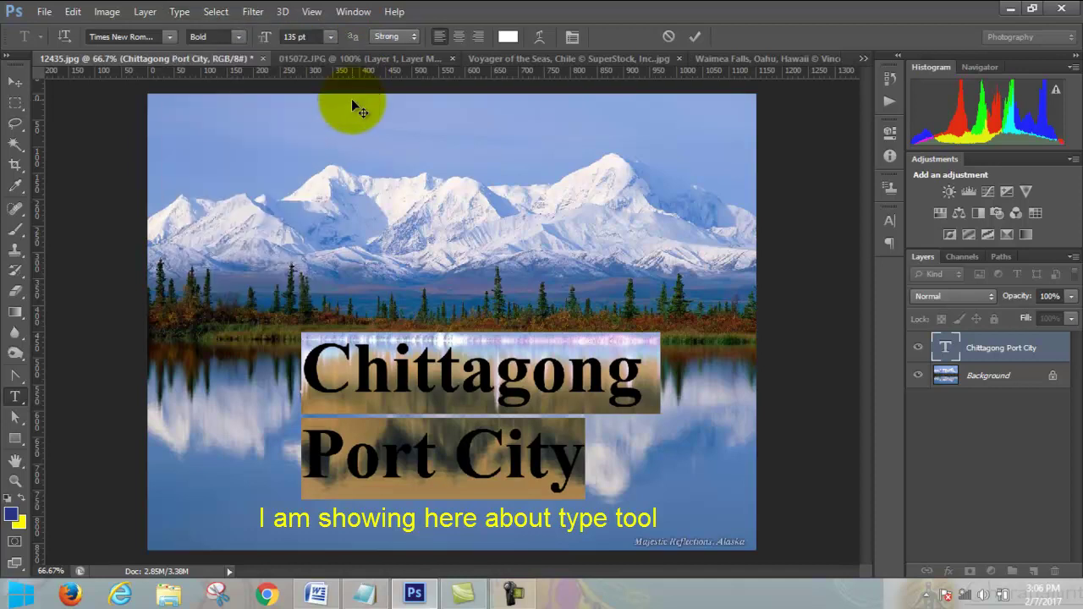
left_click(178, 11)
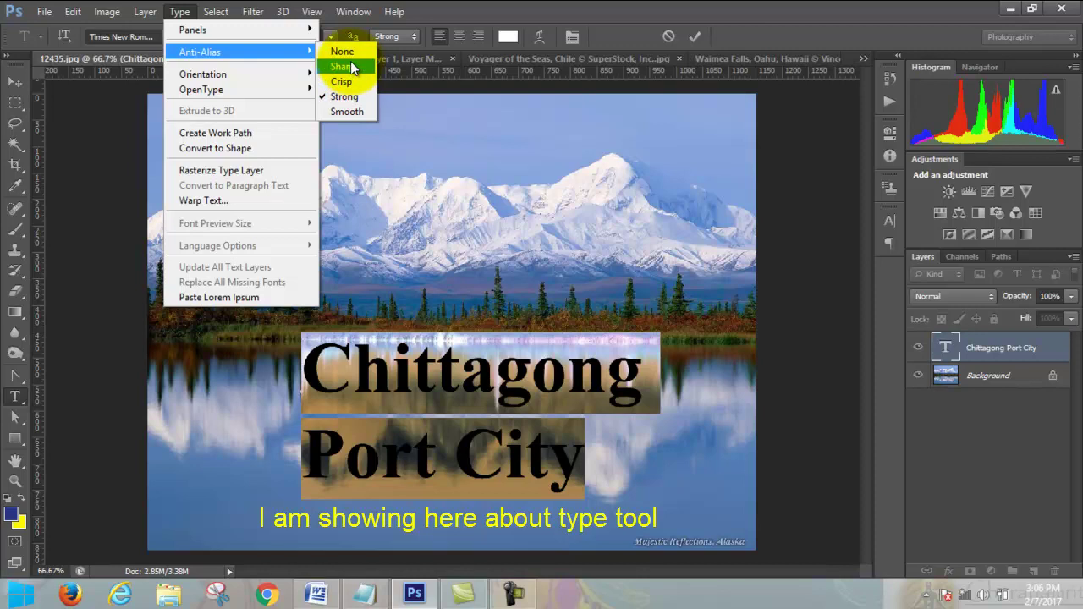
mouse_move(203, 74)
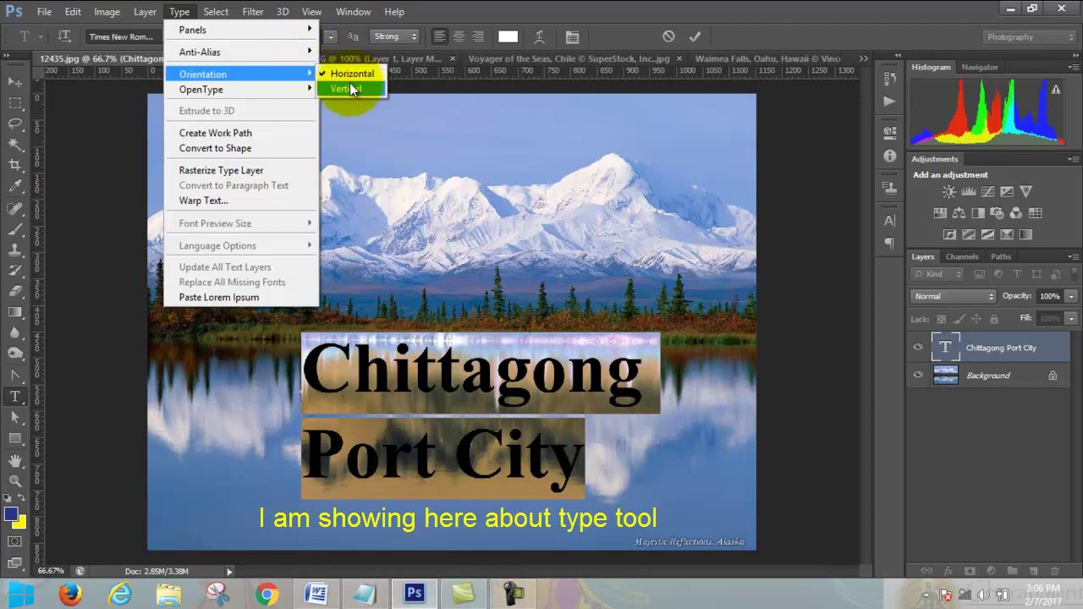
left_click(349, 88)
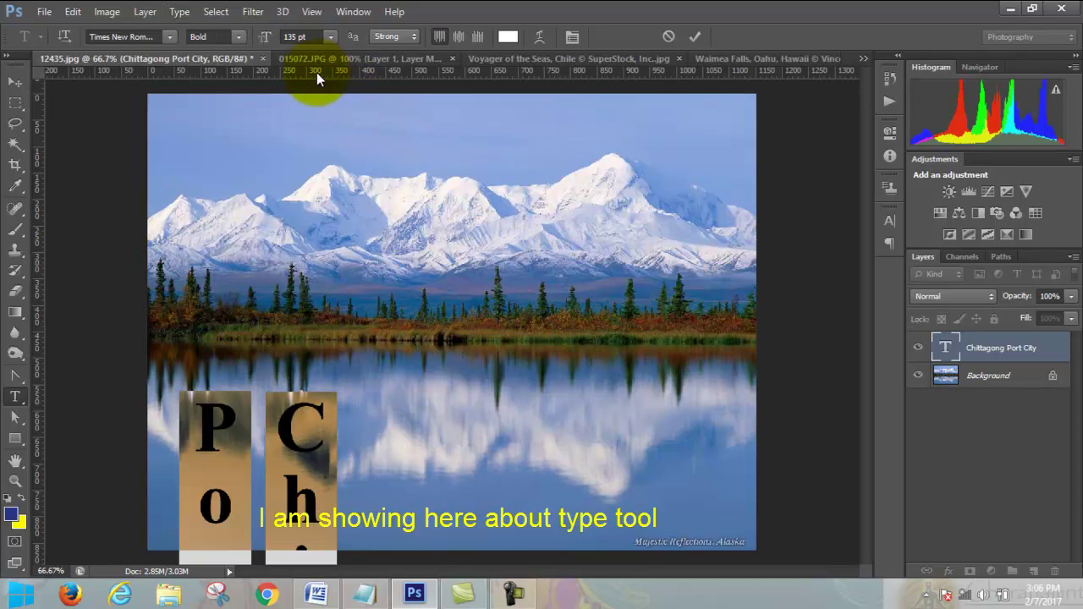
left_click(145, 11)
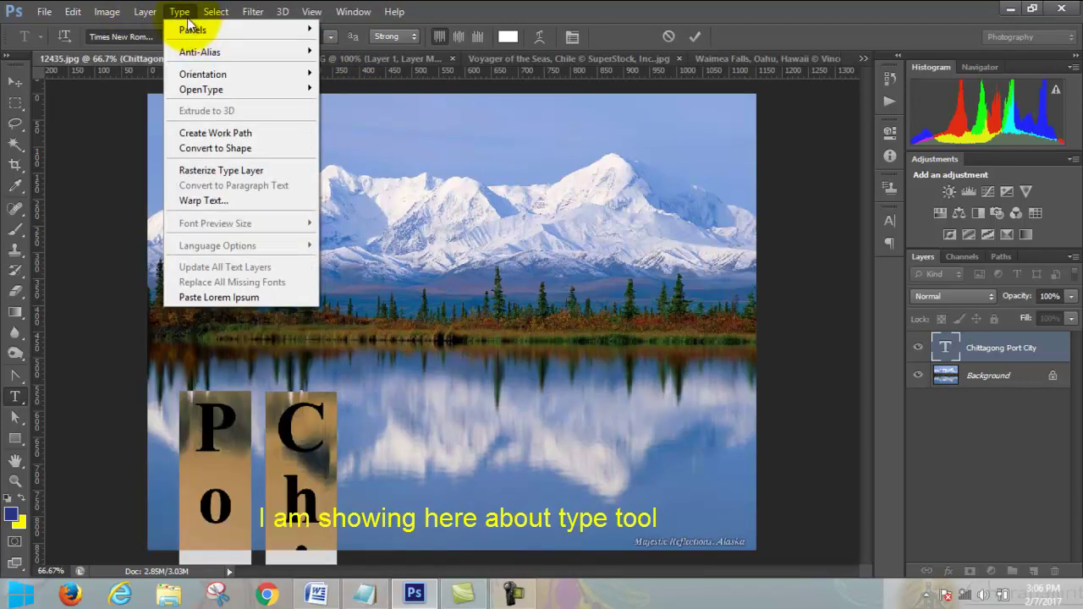
mouse_move(180, 12)
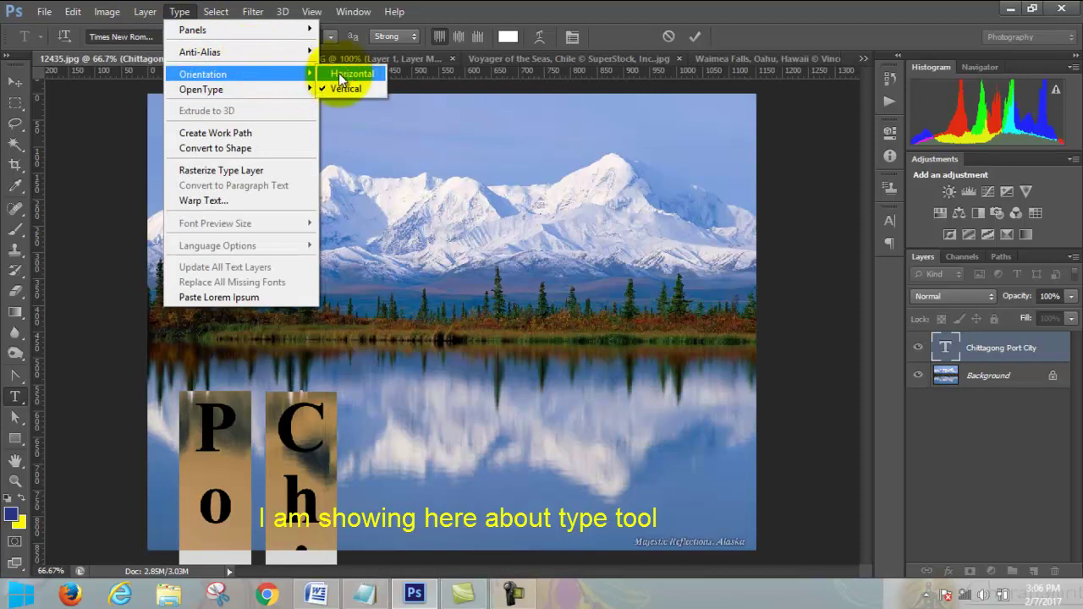
left_click(343, 75)
left_click(179, 12)
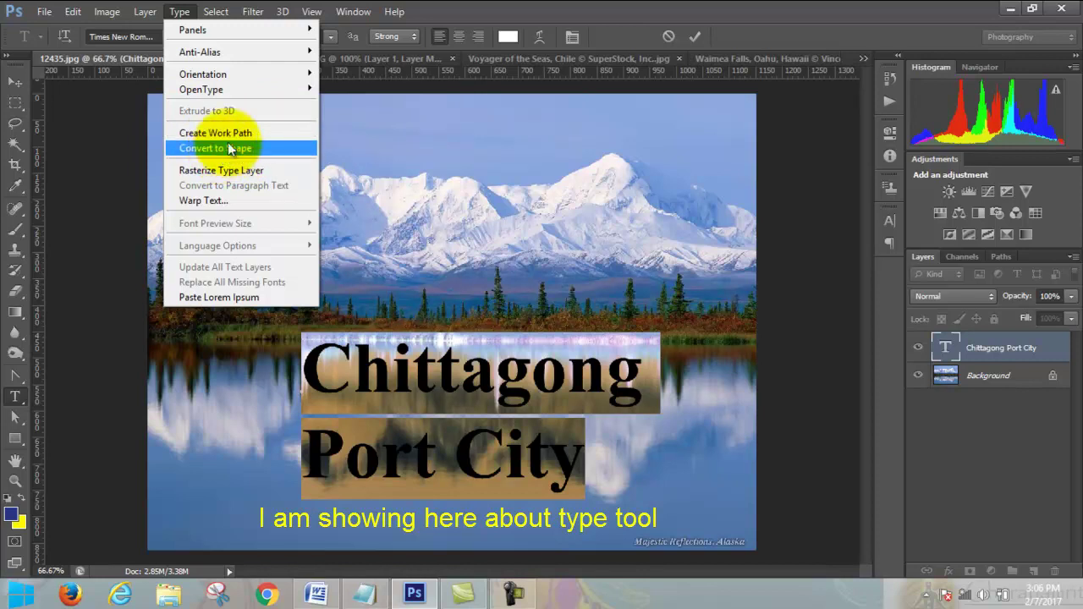
Step: Create a work path from the text and move the white text up over the mountains
left_click(240, 134)
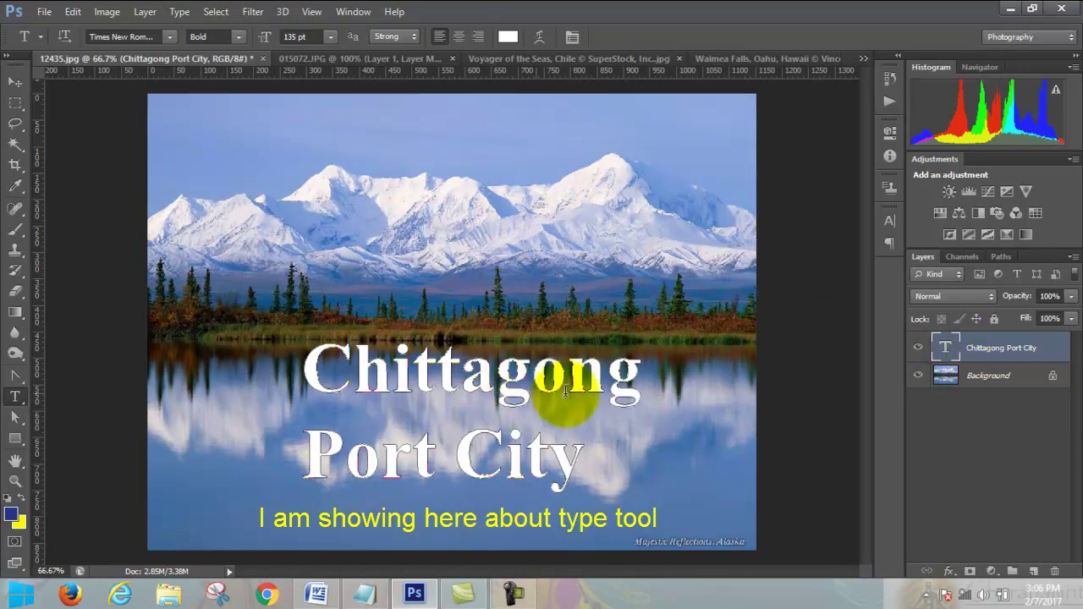
left_click(15, 84)
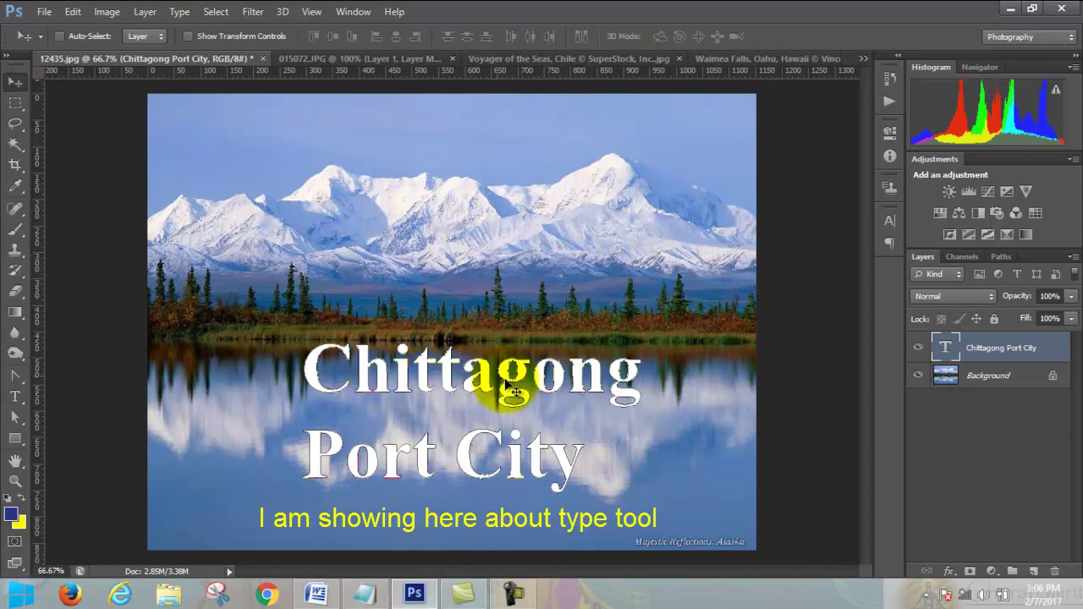
mouse_move(538, 391)
left_mouse_down()
mouse_move(531, 355)
mouse_move(594, 208)
left_mouse_up()
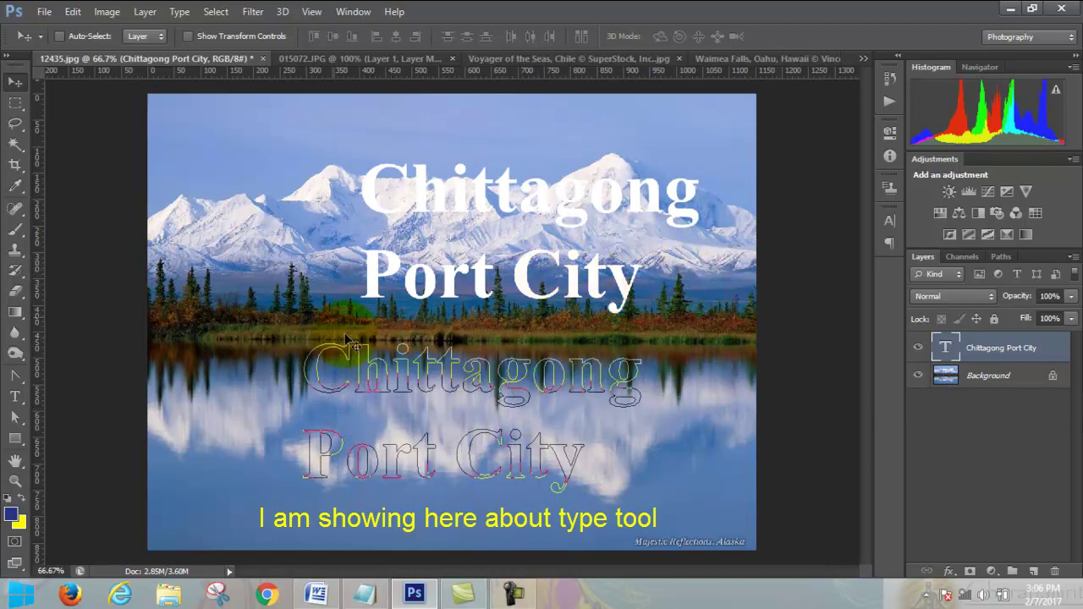
Step: Shift the white text slightly left above the mountains, cancelling a brief text edit
left_click(14, 397)
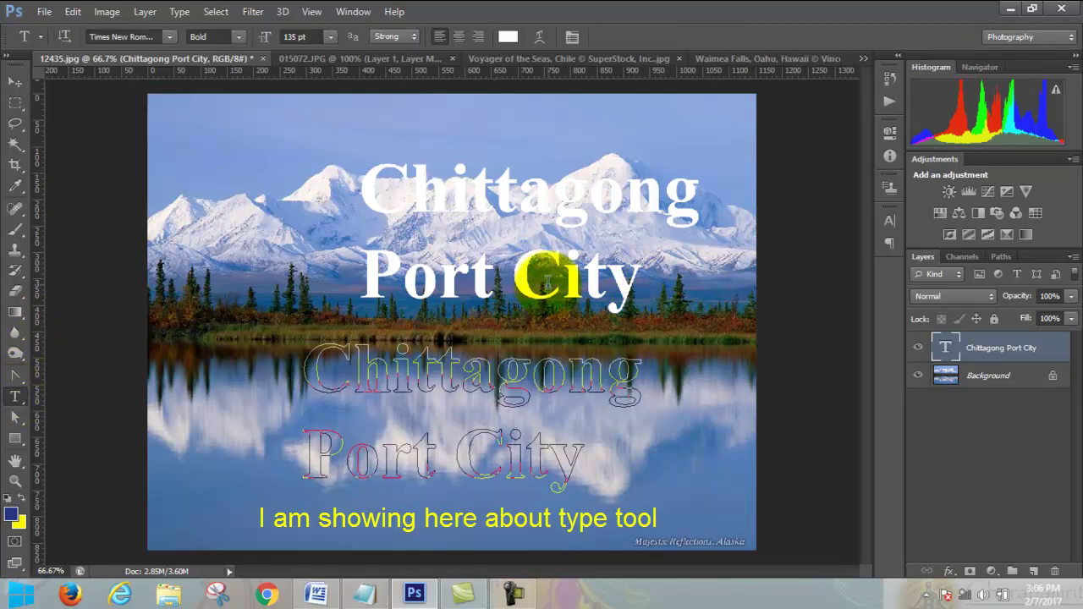
left_click_drag(563, 279, 366, 191)
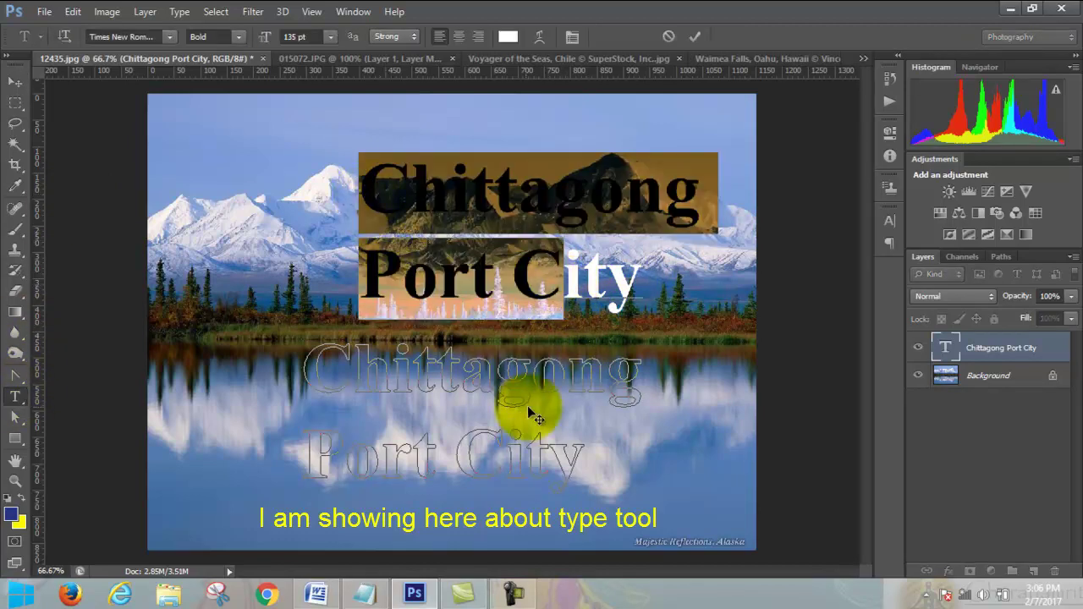
left_click(668, 37)
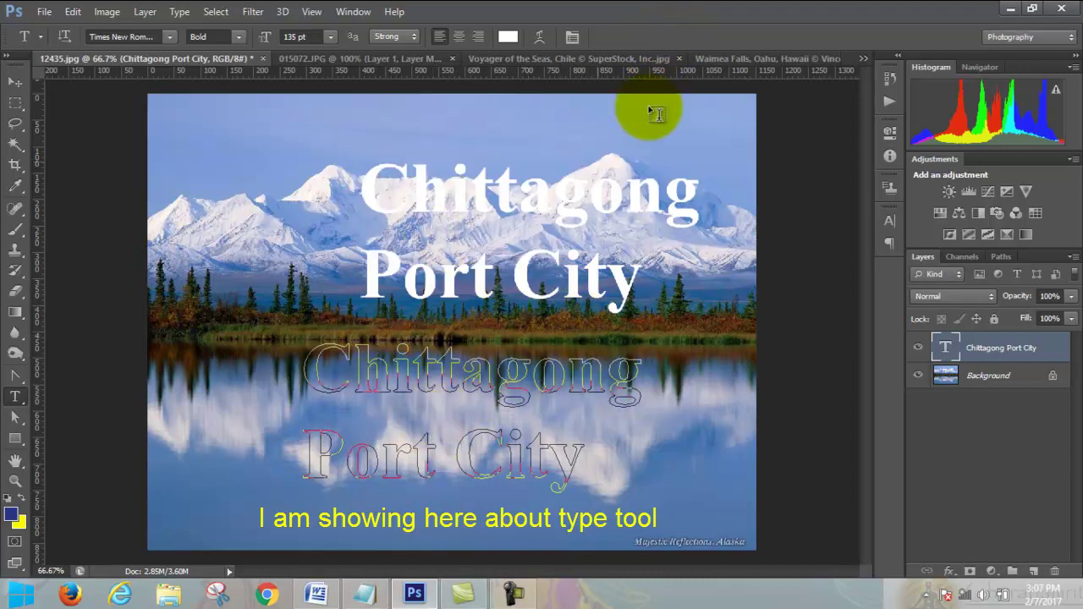
left_click(15, 82)
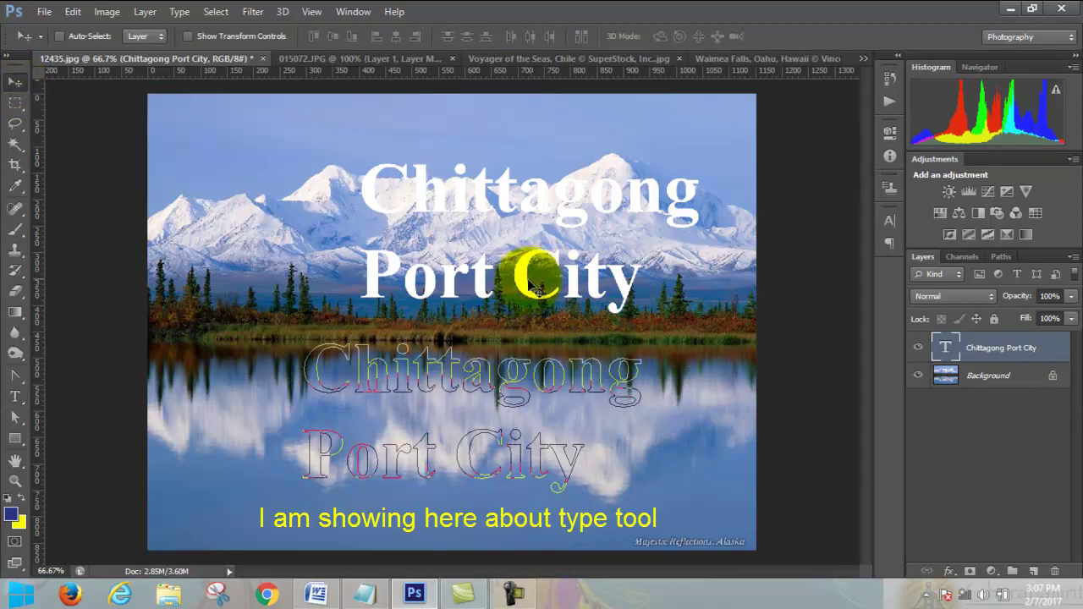
mouse_move(526, 283)
left_mouse_down()
mouse_move(472, 461)
mouse_move(427, 292)
mouse_move(486, 264)
left_mouse_up()
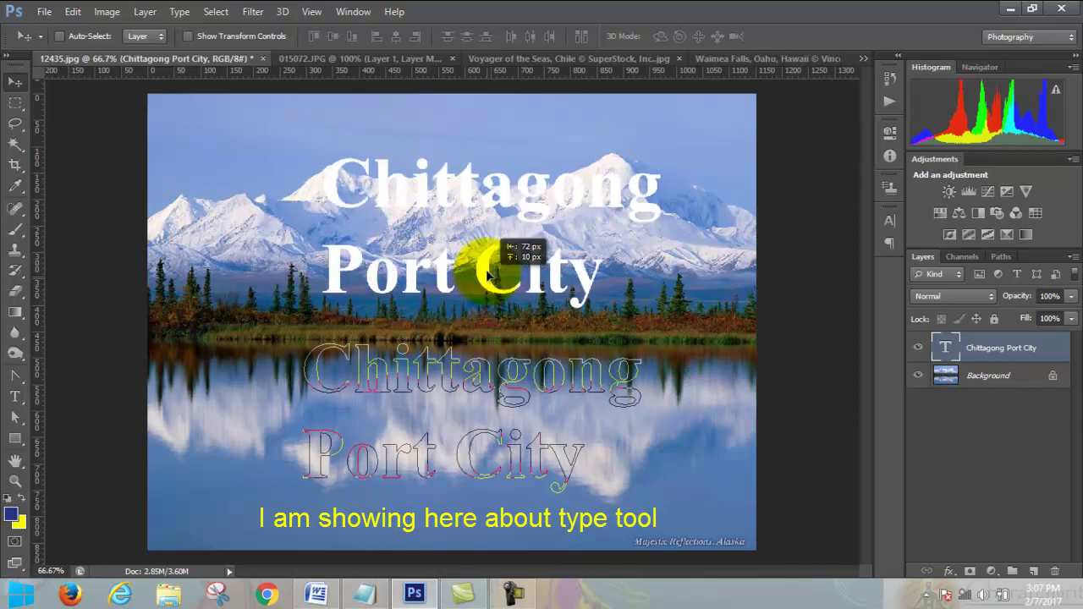
Step: Hide the text layer and turn the text's work path into a selection with feather 0
left_click(920, 349)
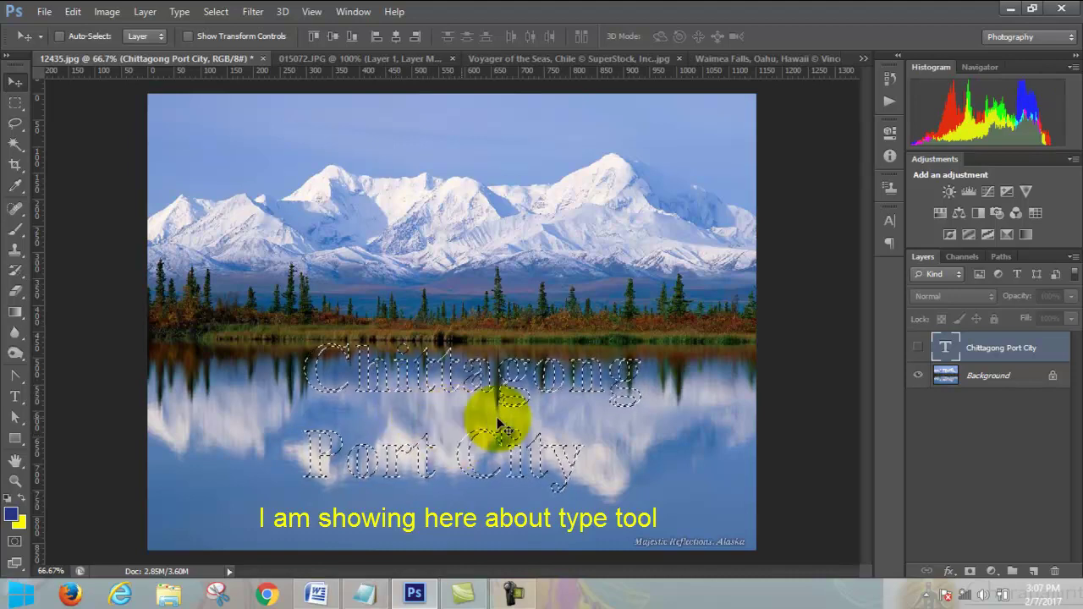
left_click(1001, 257)
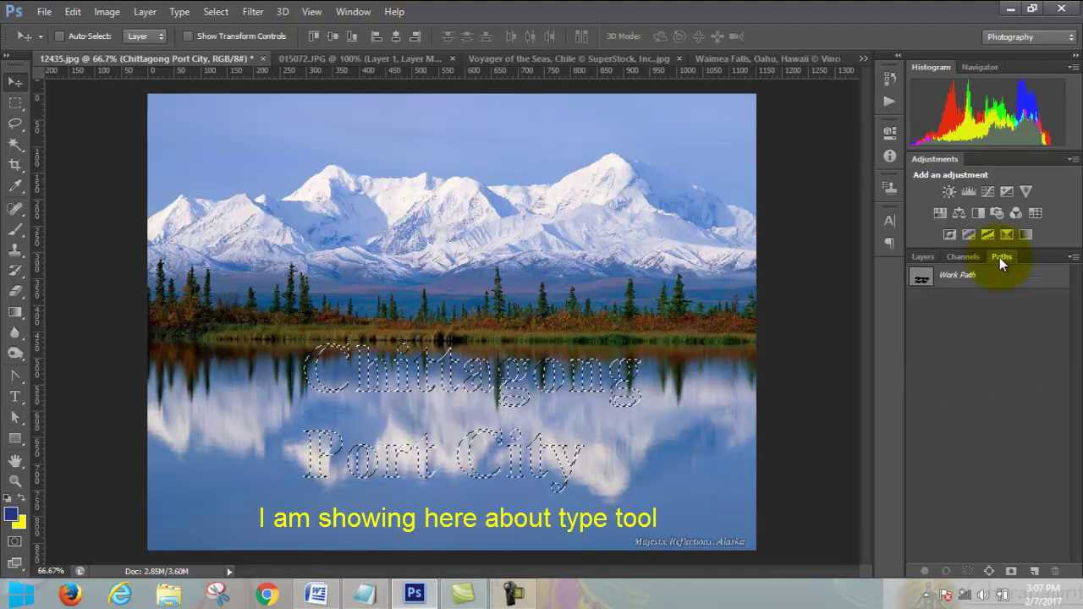
right_click(925, 279)
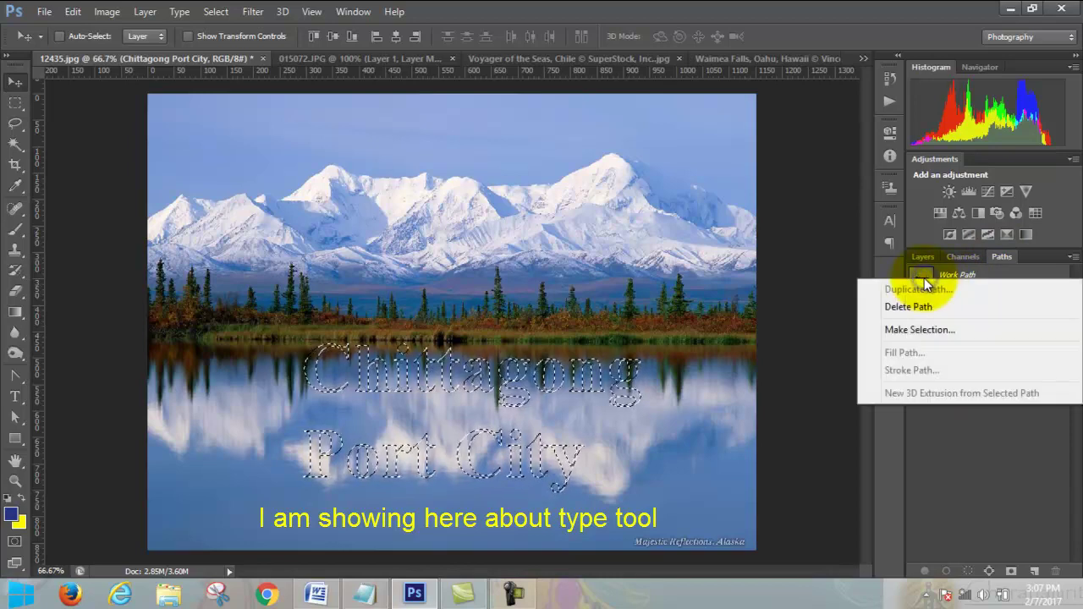
left_click(935, 331)
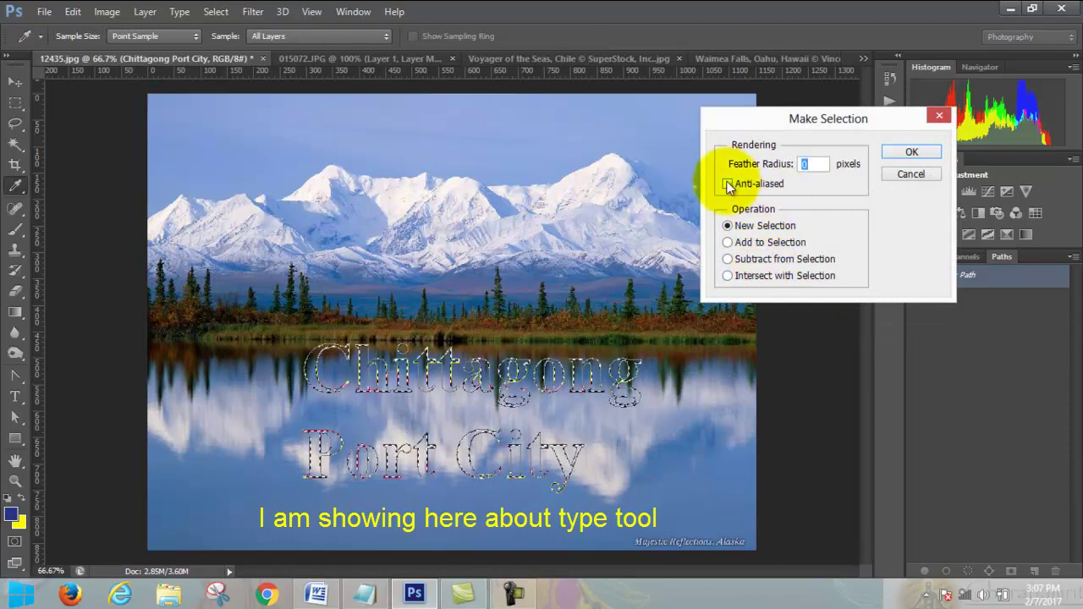
left_click(940, 116)
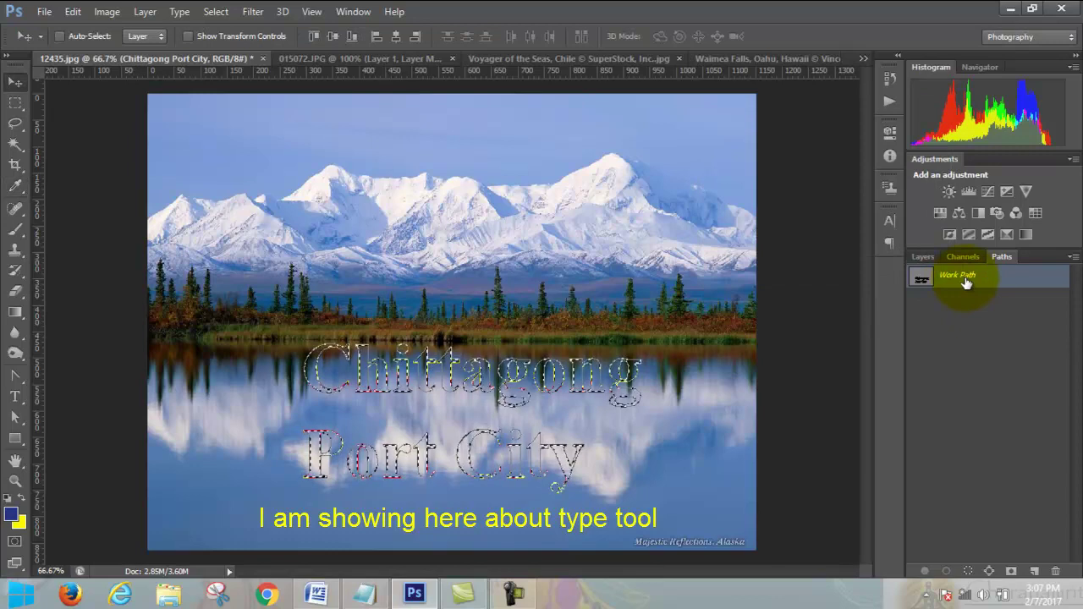
Step: Return from the Channels tab to the Layers panel list
left_click(962, 255)
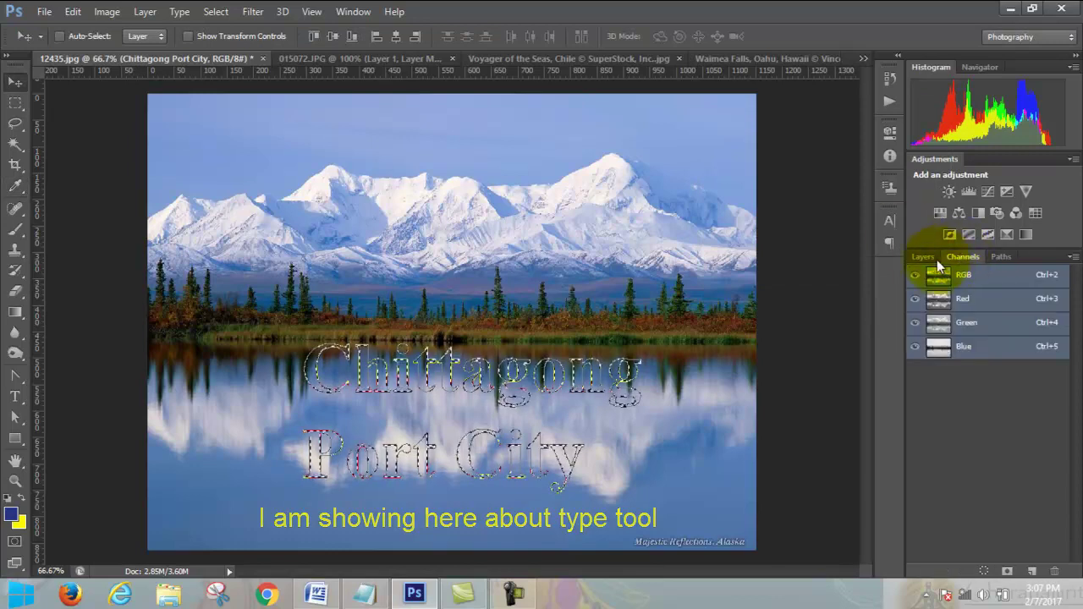
left_click(923, 256)
left_click(918, 348)
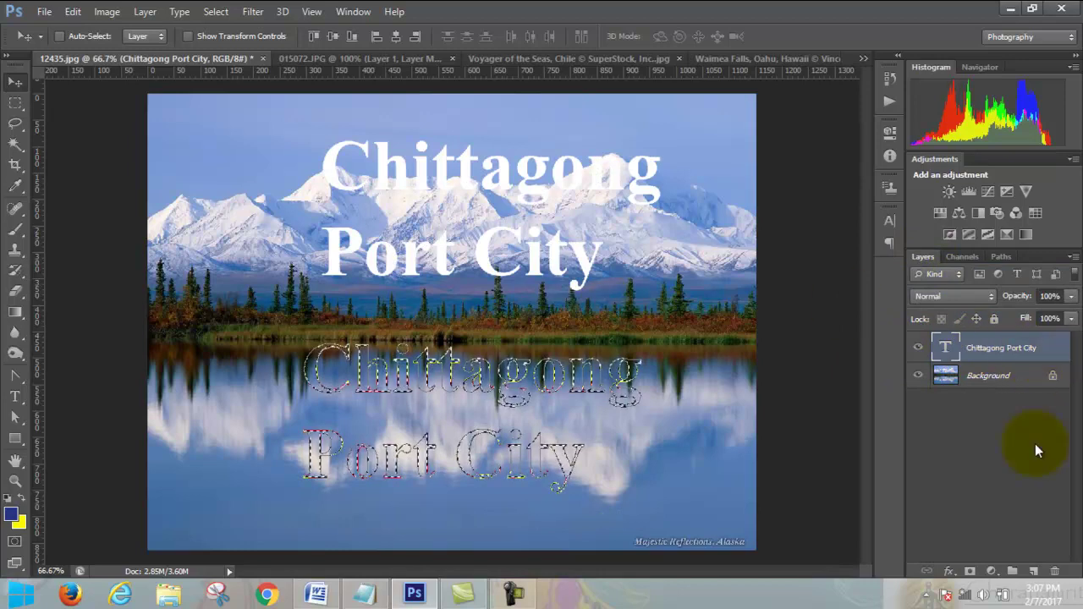
Step: Step back to the Edit Type Layer history state, then rasterize the text layer
left_click(894, 83)
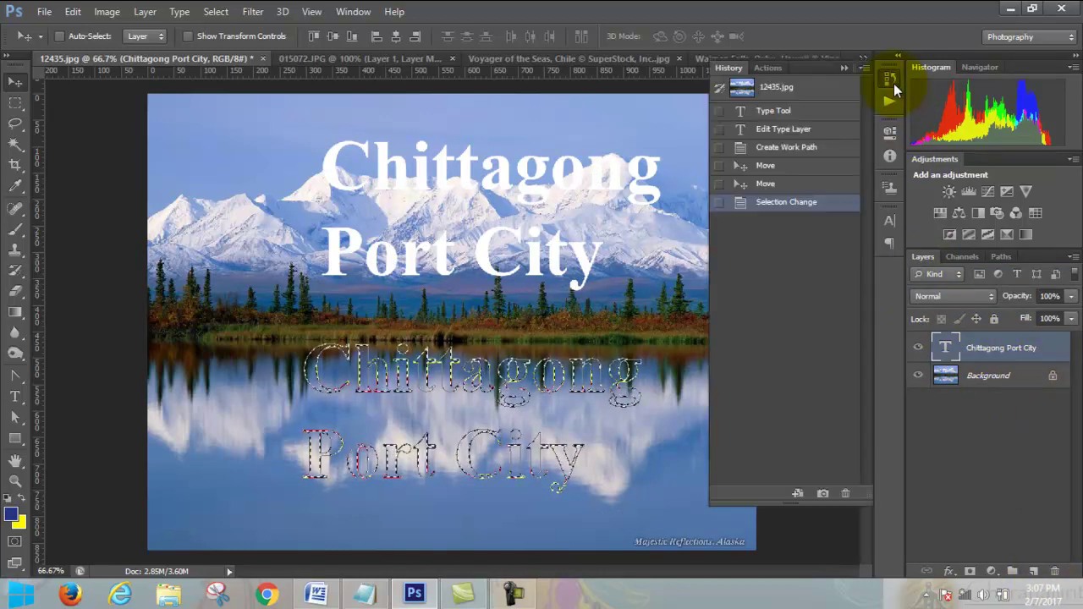
left_click(811, 127)
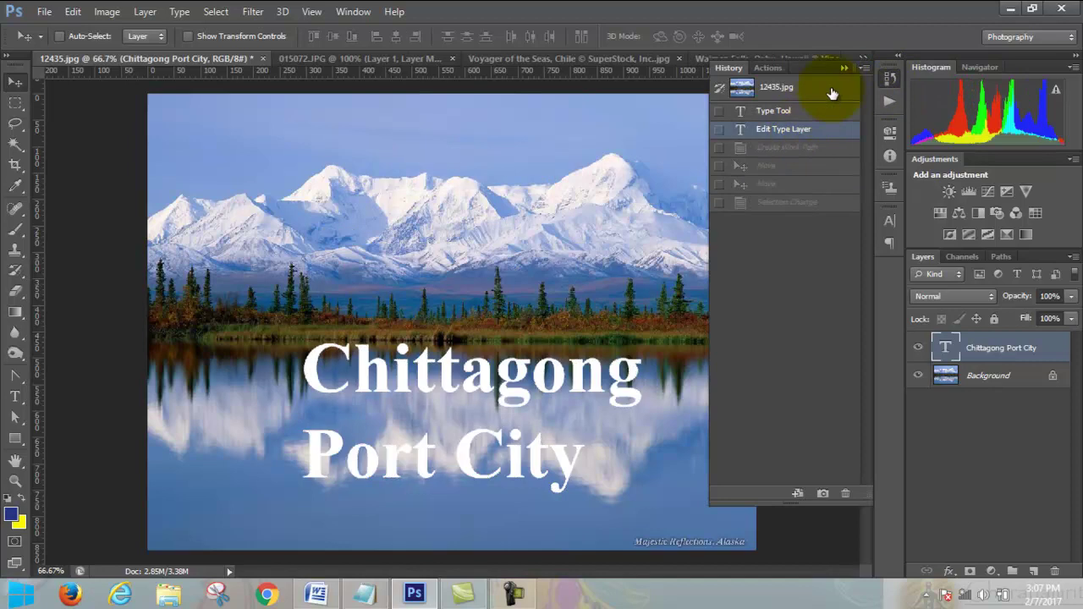
left_click(844, 67)
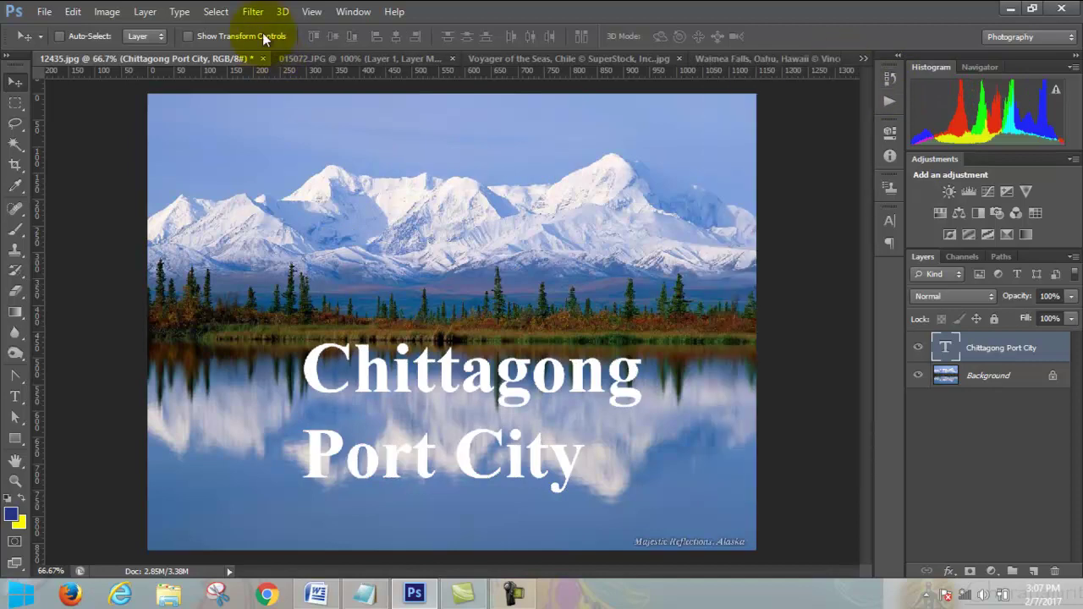
left_click(175, 12)
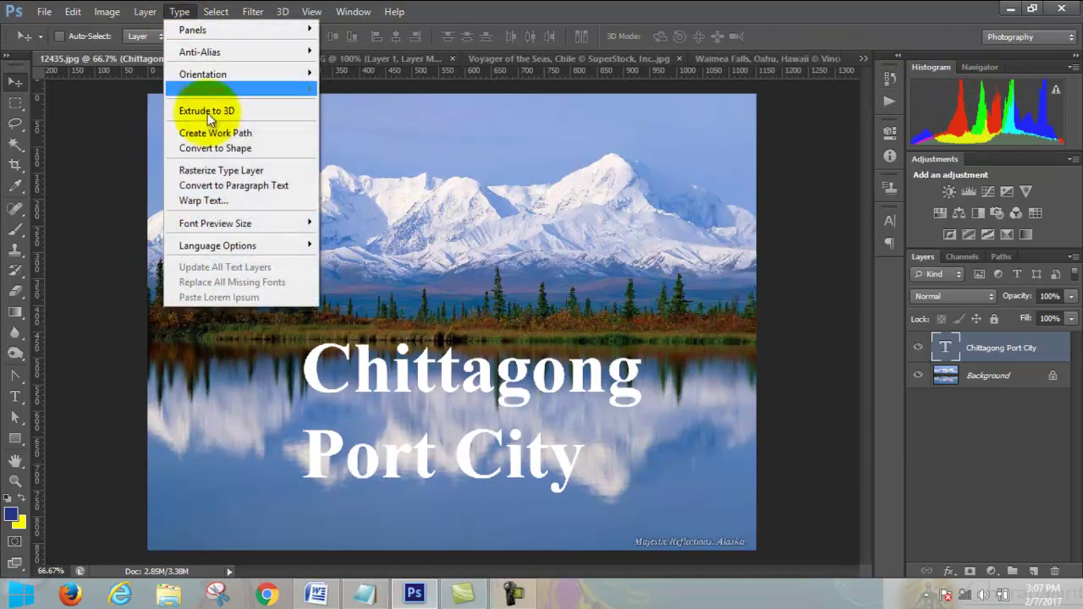
left_click(240, 170)
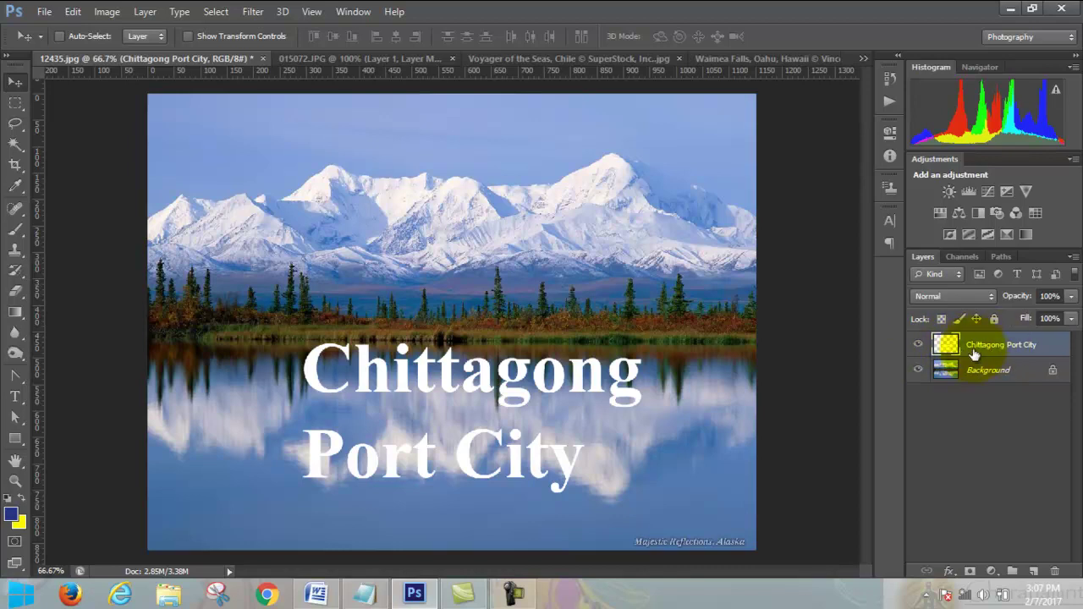
left_click(918, 345)
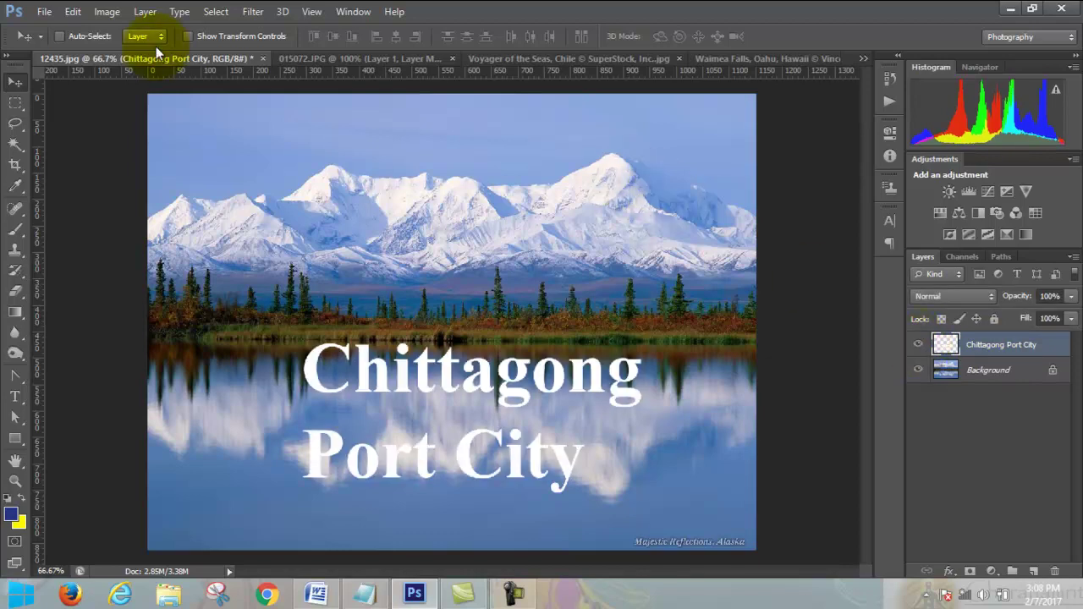
Step: Undo the rasterize in History, restoring editable 'Chittagong Port City' type
left_click(177, 18)
mouse_move(215, 223)
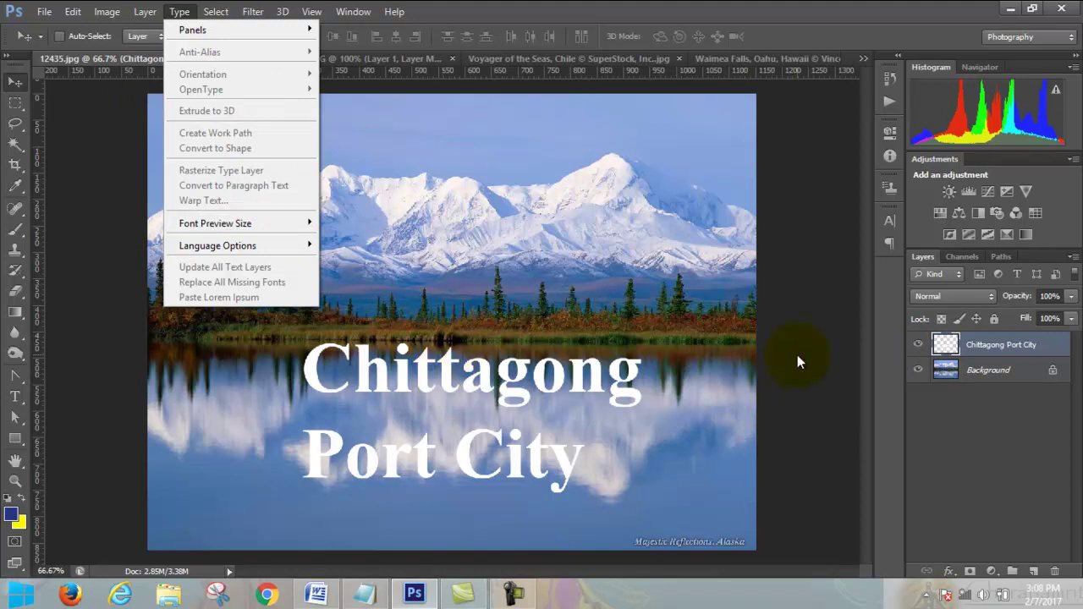
left_click(890, 78)
left_click(785, 129)
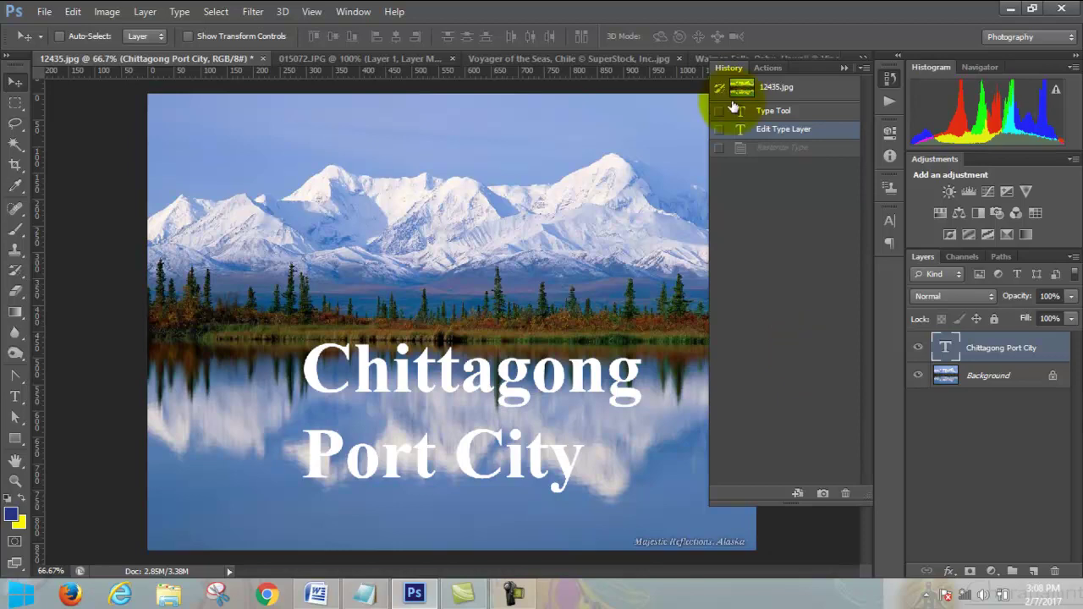
Step: Preview the Shell Lower, Shell Upper, Flag and Twist warp styles on the text
left_click(840, 68)
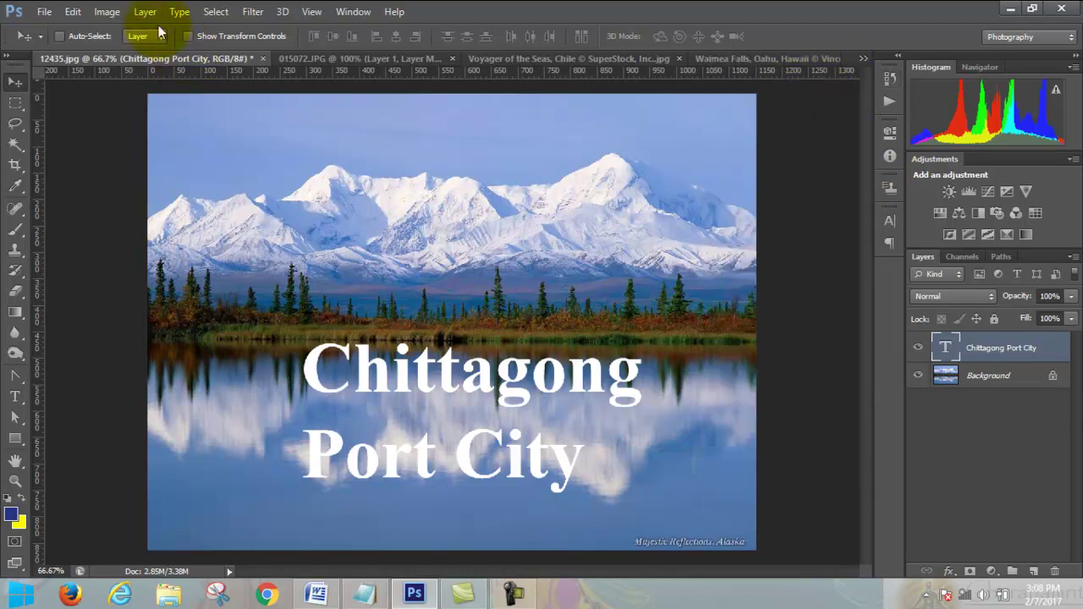
left_click(186, 12)
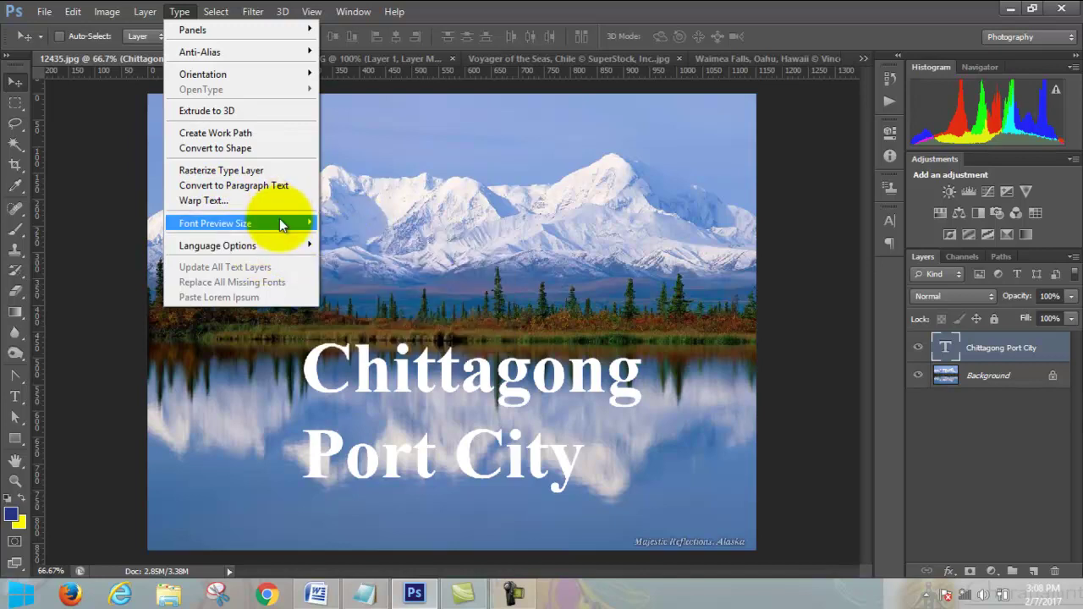
left_click(237, 201)
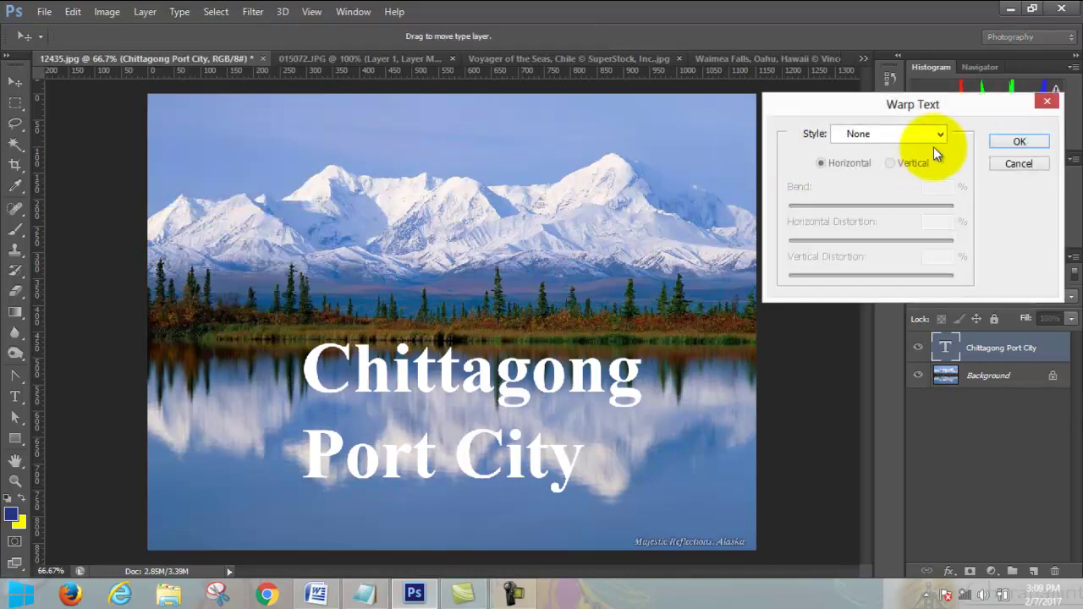
left_click(940, 136)
left_click(919, 273)
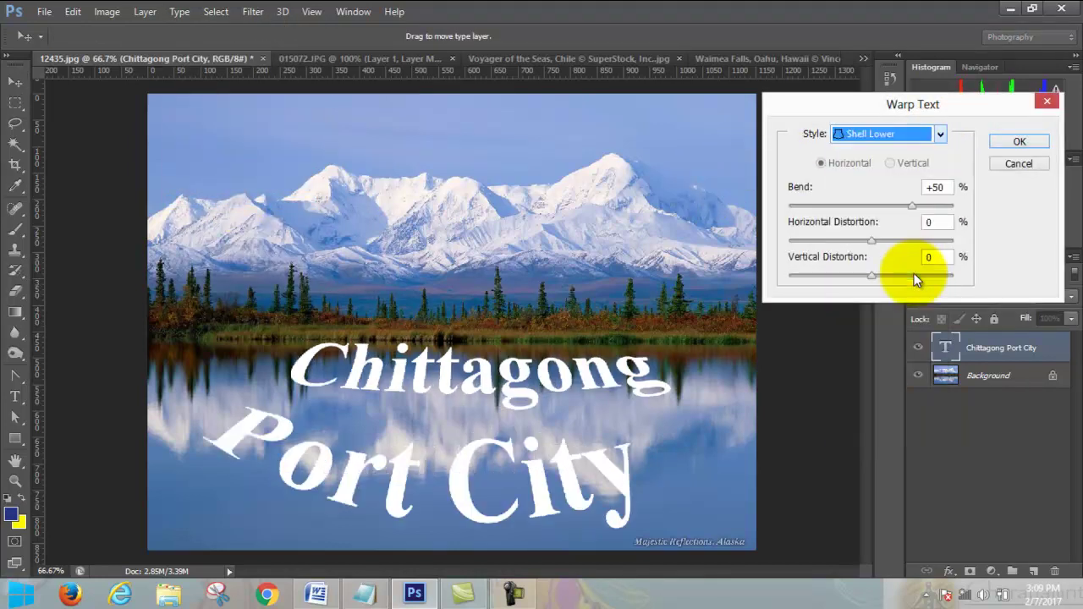
left_click(921, 134)
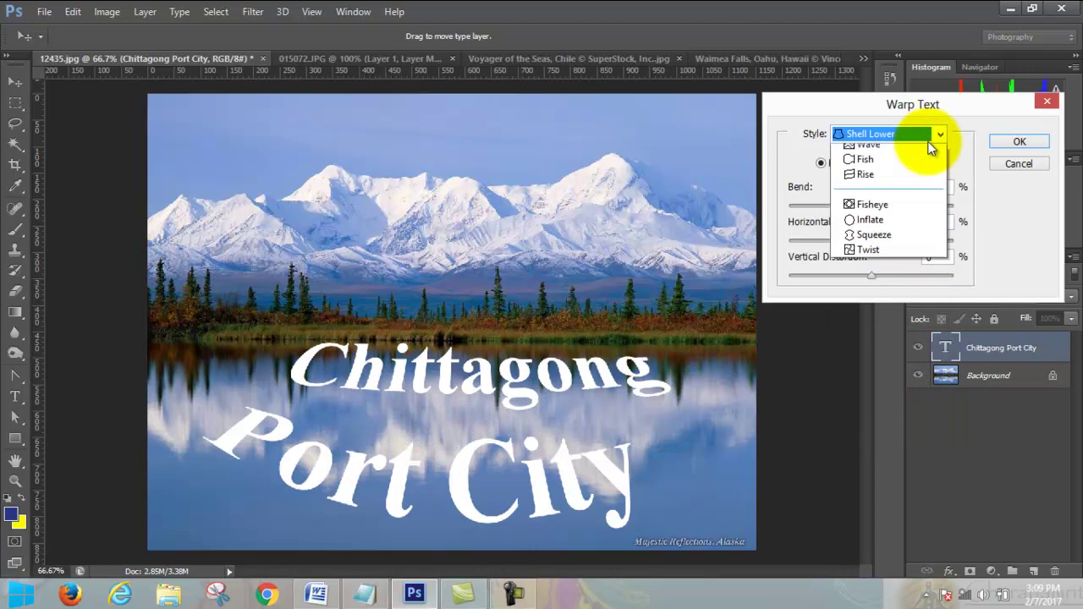
left_click(899, 288)
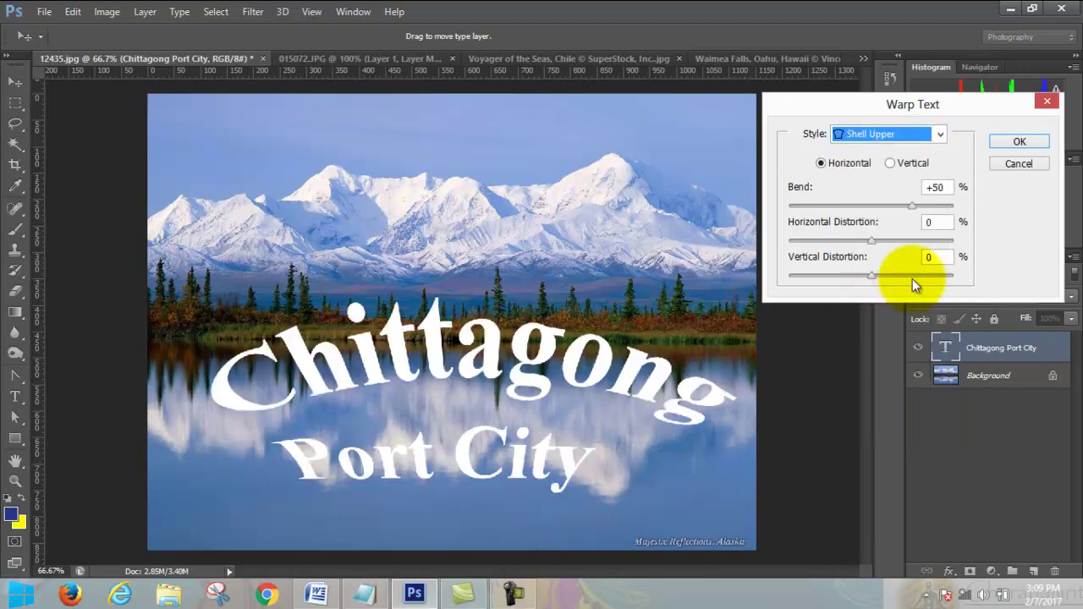
left_click(940, 134)
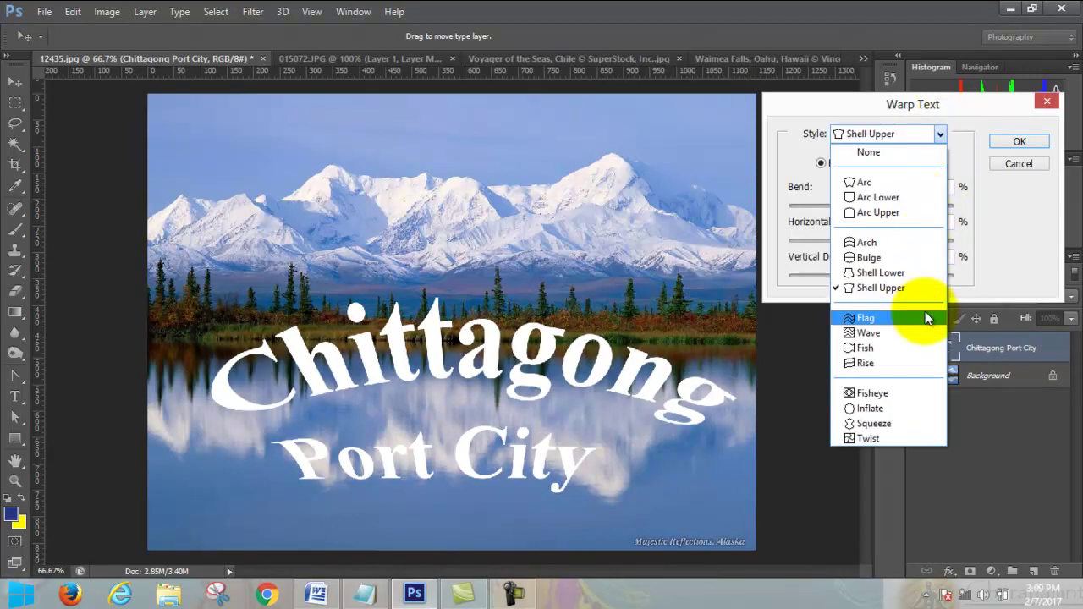
left_click(924, 315)
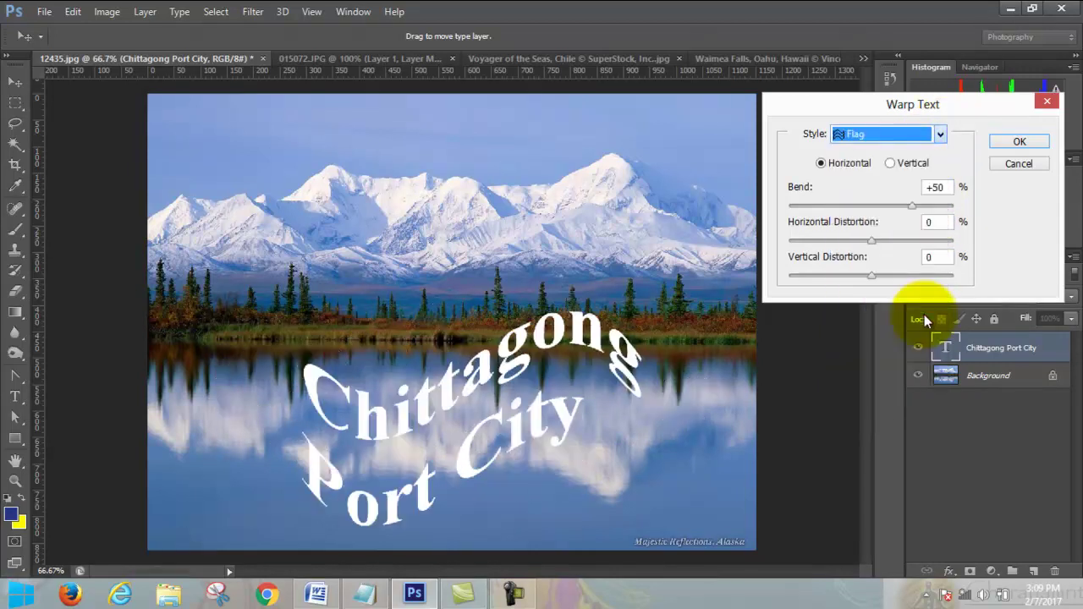
left_click(940, 133)
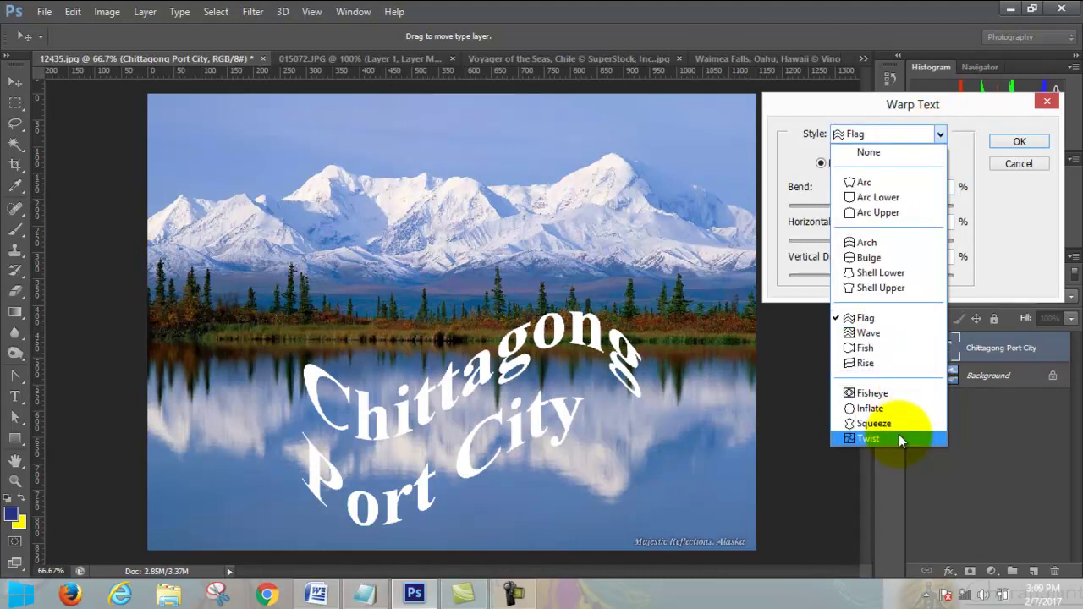
left_click(899, 437)
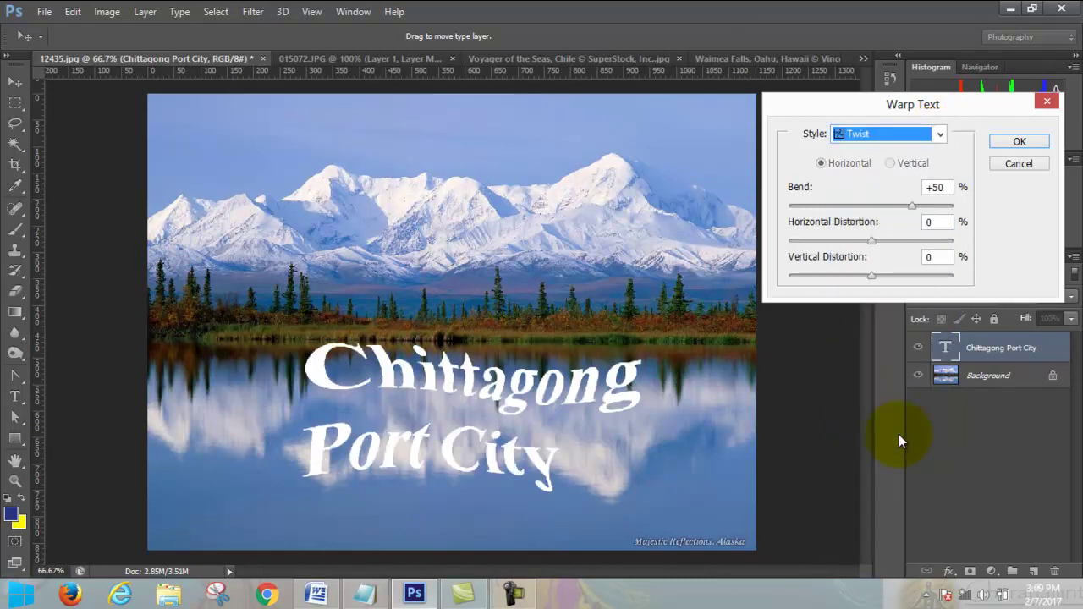
Step: Apply an Arc warp with bend +27% to the text
left_click(935, 135)
left_click(931, 178)
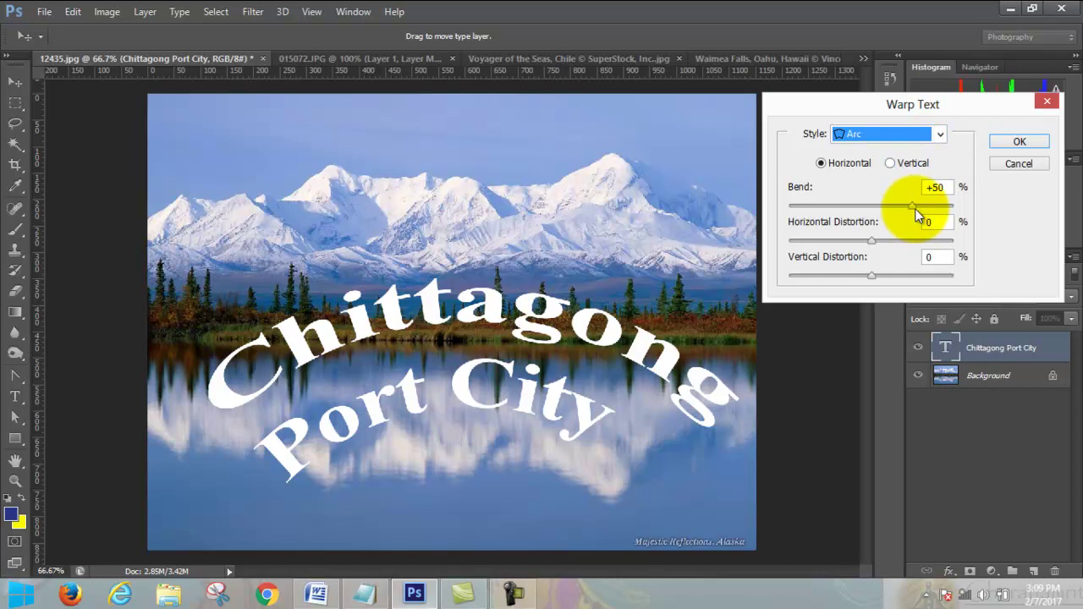
mouse_move(914, 205)
left_mouse_down()
mouse_move(814, 223)
mouse_move(863, 211)
mouse_move(892, 218)
mouse_move(908, 241)
mouse_move(865, 241)
mouse_move(876, 241)
left_mouse_up()
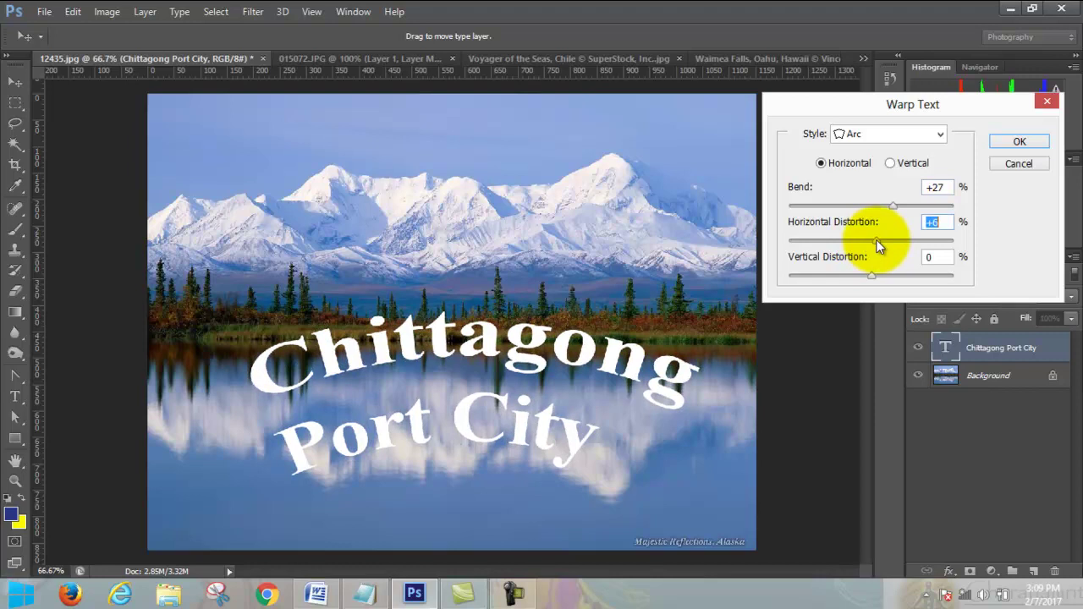
left_click(1015, 142)
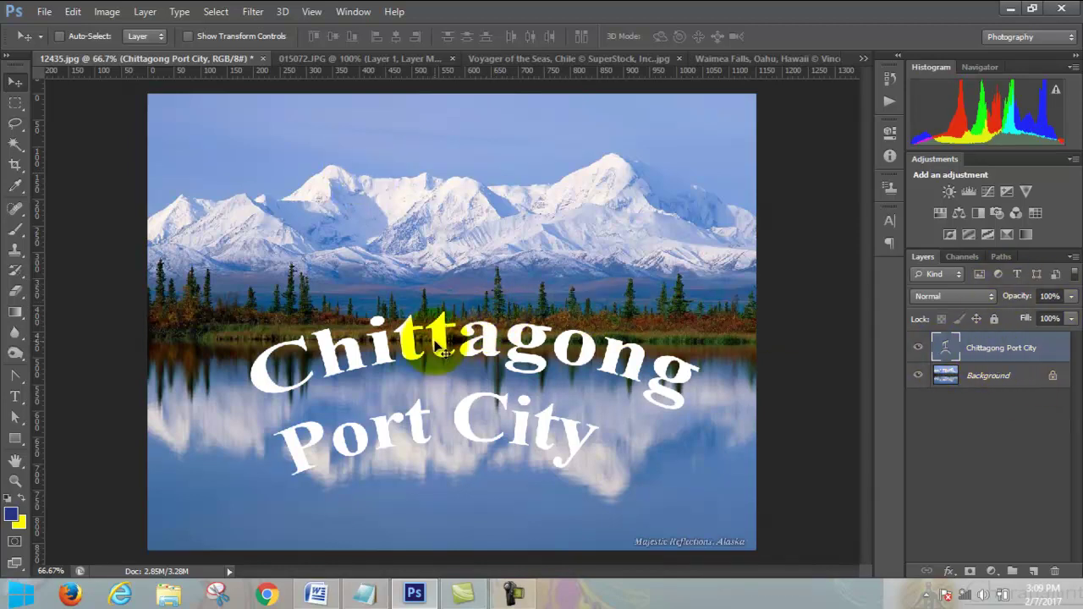
Step: Select and commit the warped 'Chittagong Port City' text, then delete that text layer
left_click(15, 396)
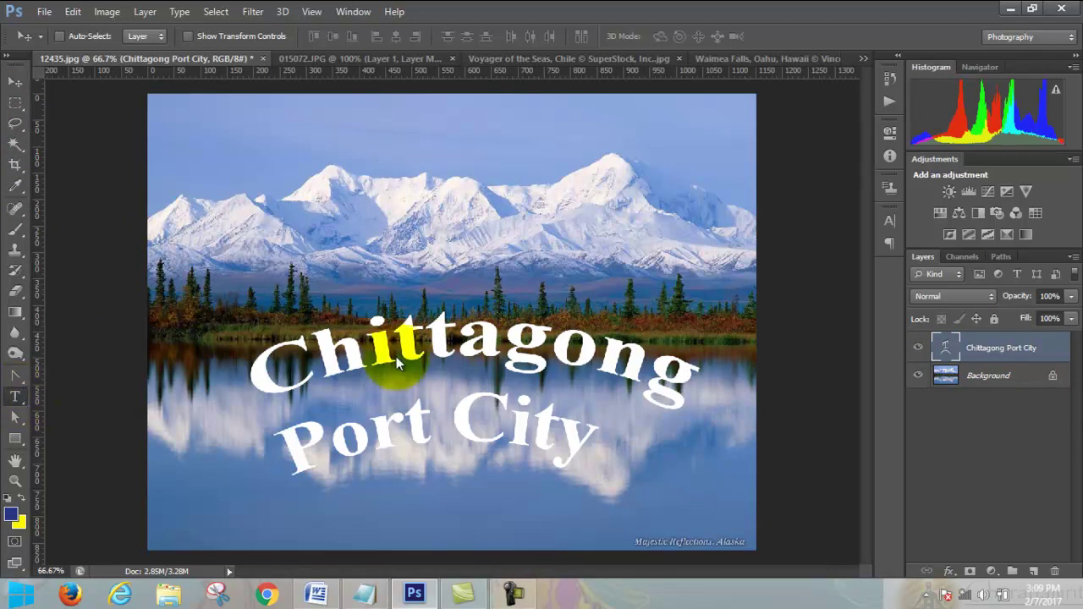
left_click(396, 357)
left_click_drag(256, 364, 711, 467)
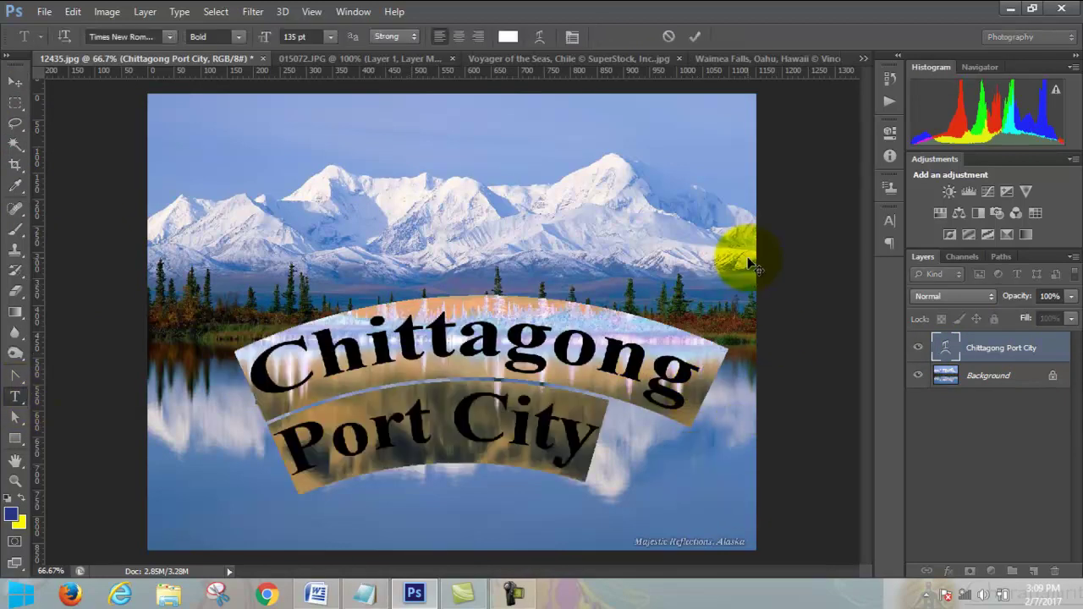
left_click(668, 38)
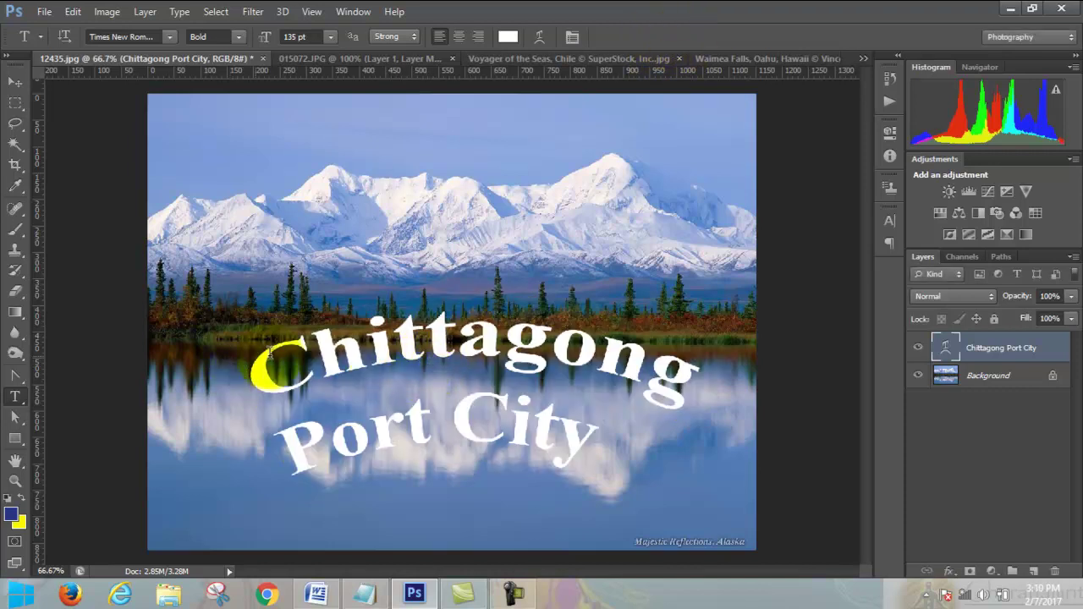
left_click(918, 347)
left_click(1053, 569)
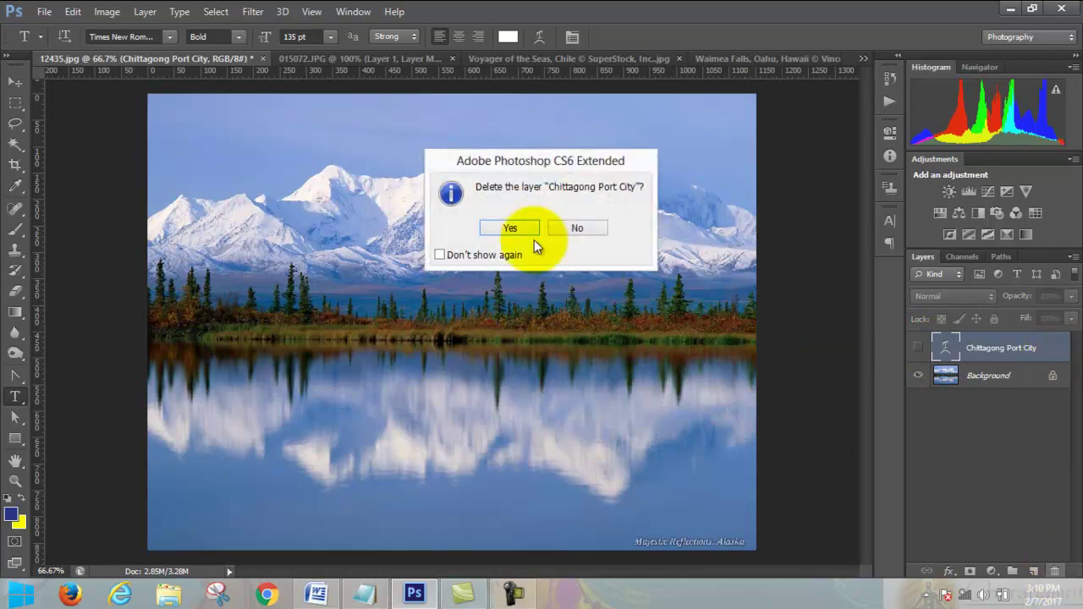
left_click(511, 230)
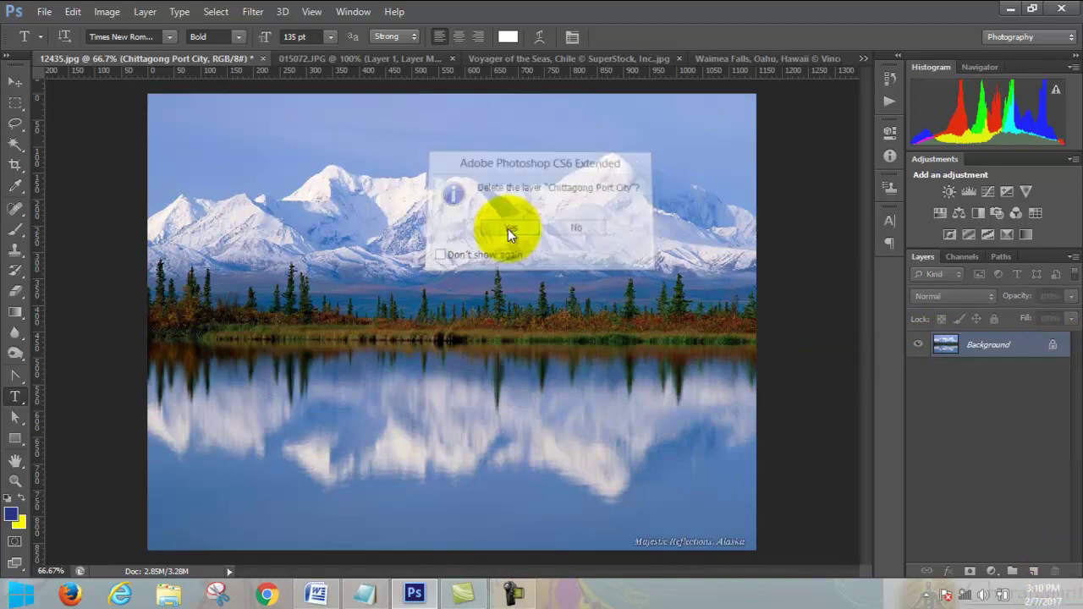
Step: Draw a 1152 × 461 px flower-pattern Rectangle 1 across the photo's middle, nudging it up
left_click(16, 444)
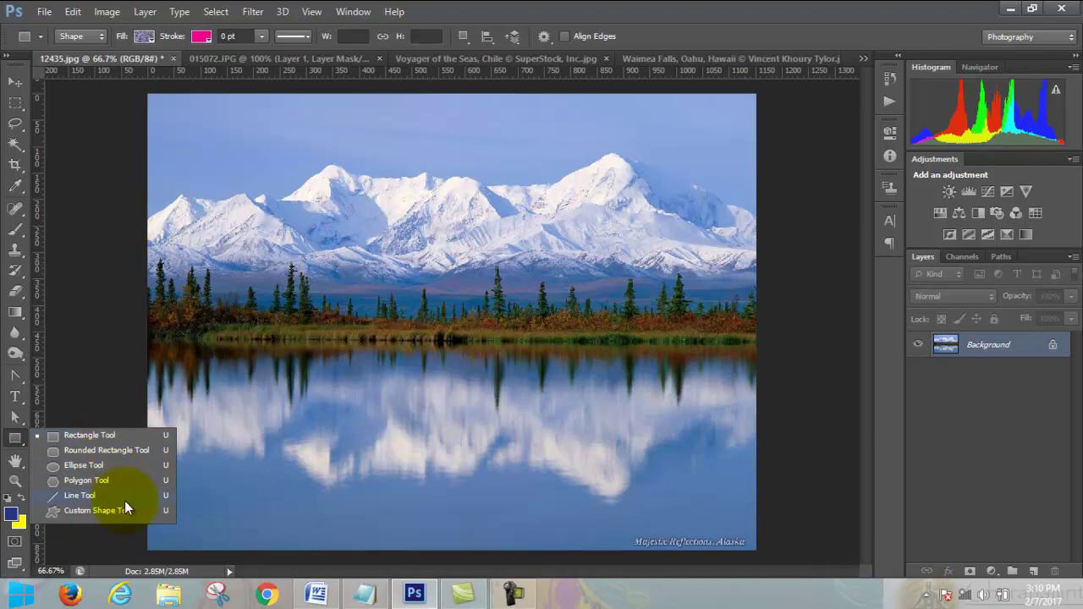
left_click(130, 437)
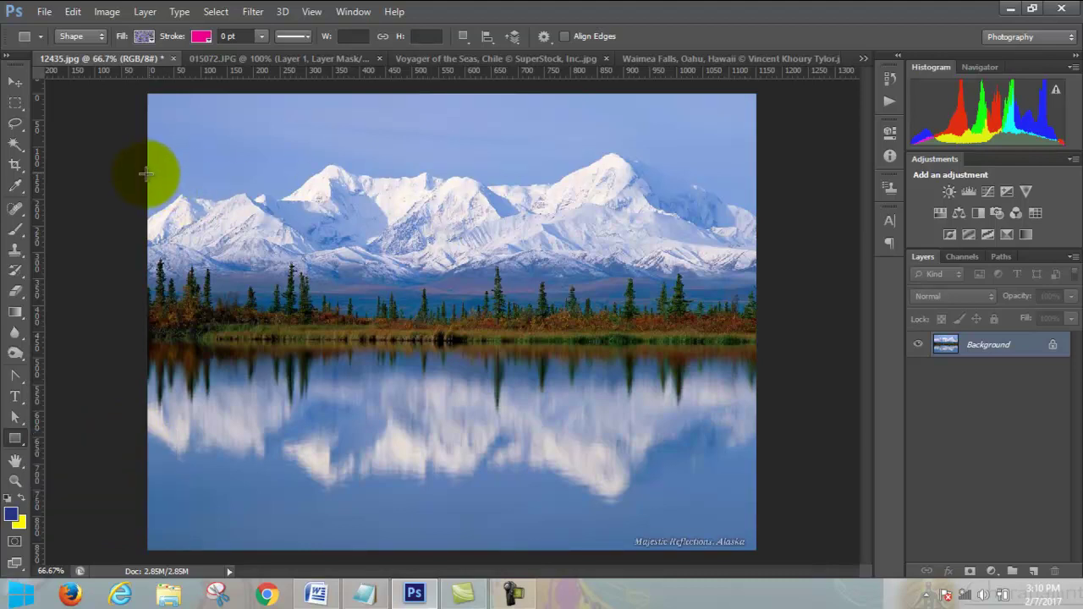
mouse_move(149, 163)
left_mouse_down()
mouse_move(759, 383)
mouse_move(755, 408)
left_mouse_up()
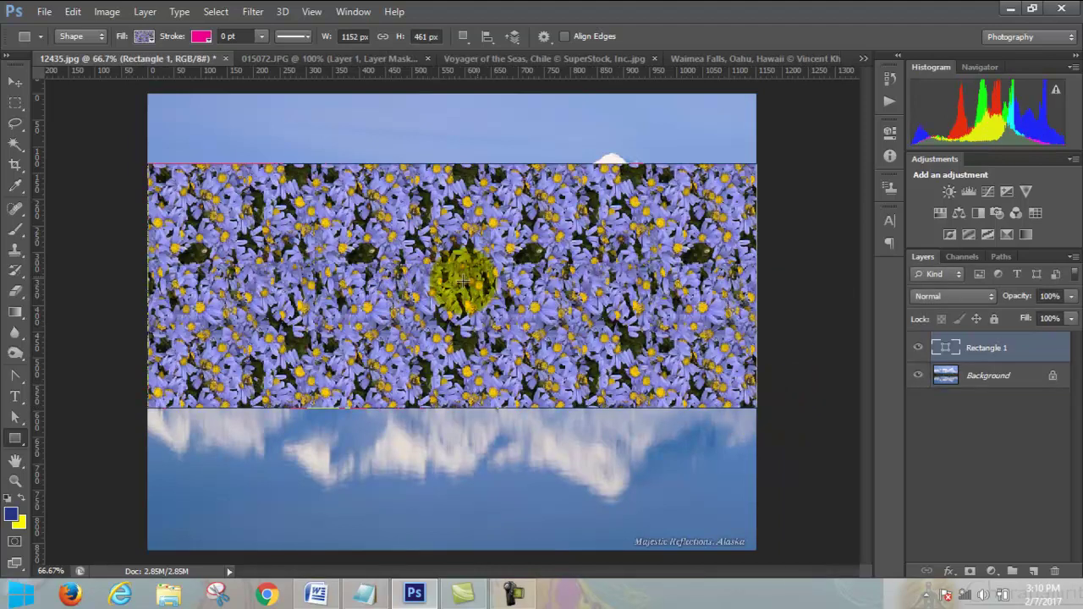
left_click(16, 82)
left_click_drag(631, 377, 631, 362)
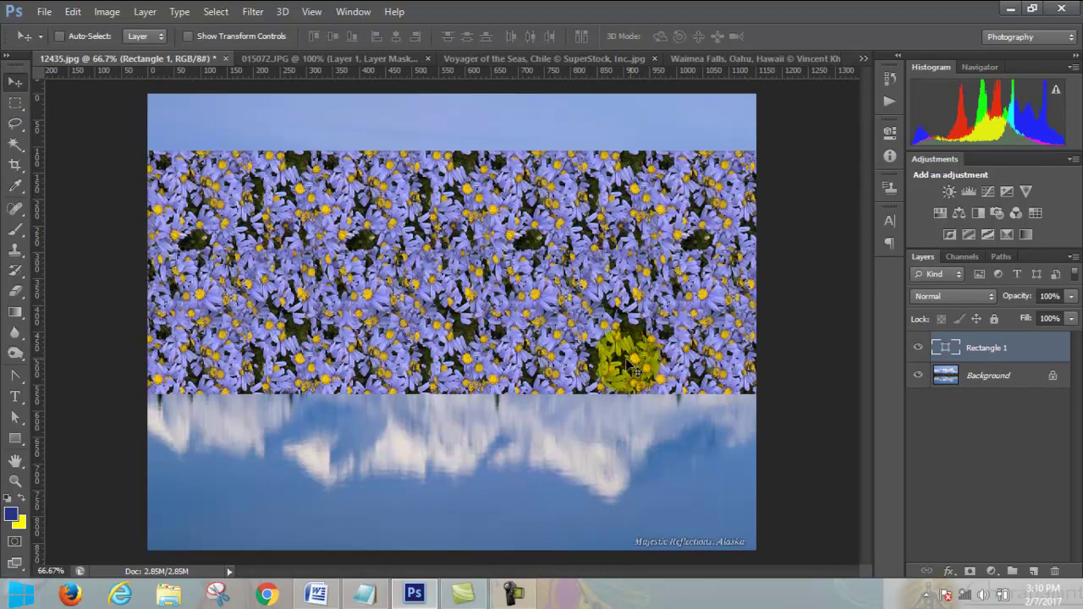
left_click(17, 440)
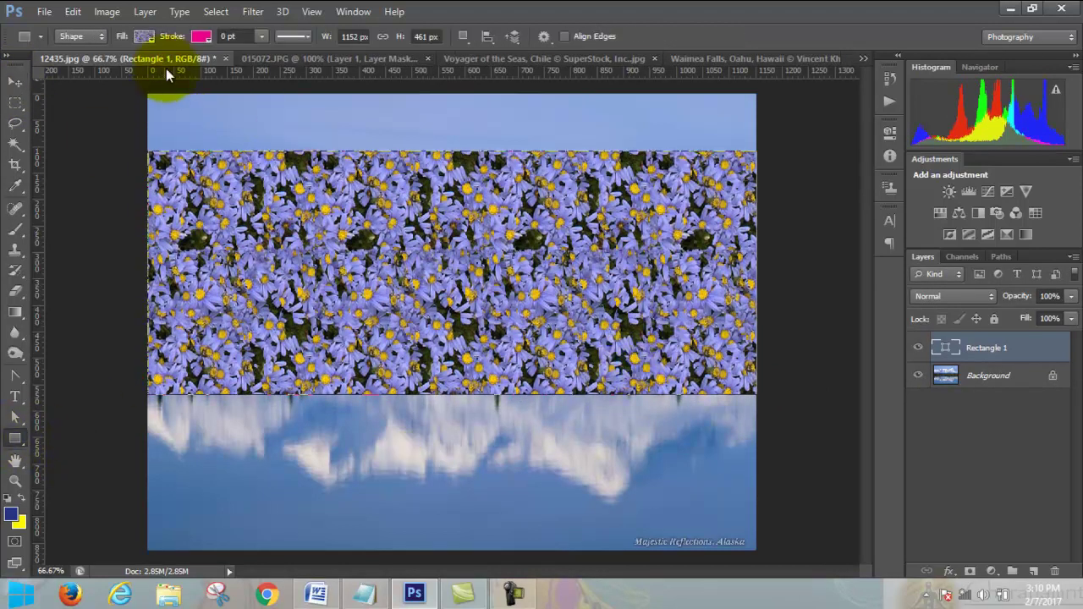
Step: Change Rectangle 1's fill from the flower pattern to solid green
left_click(153, 38)
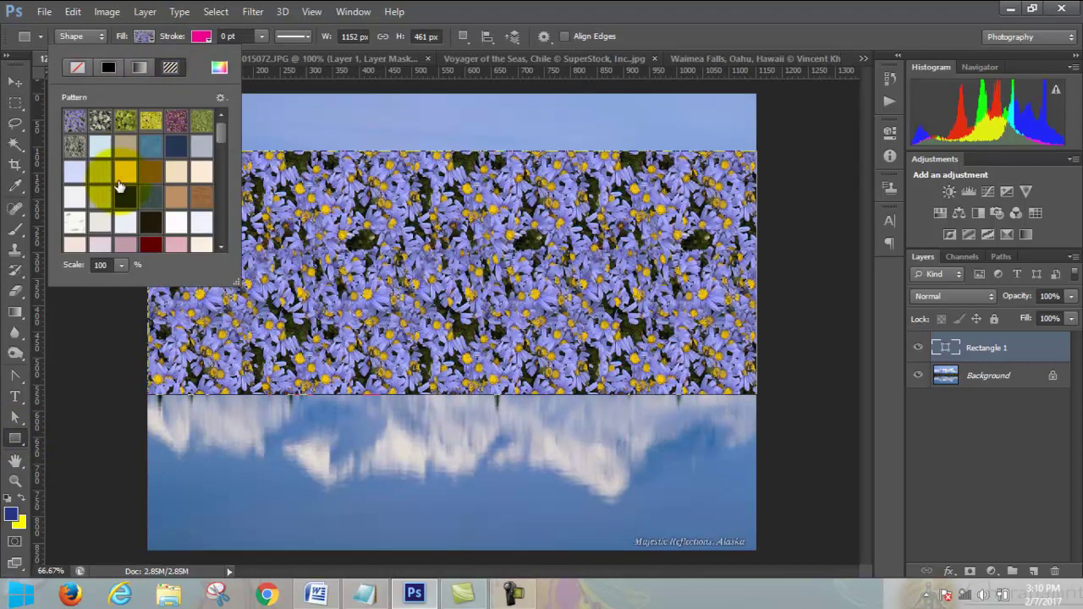
left_click(106, 68)
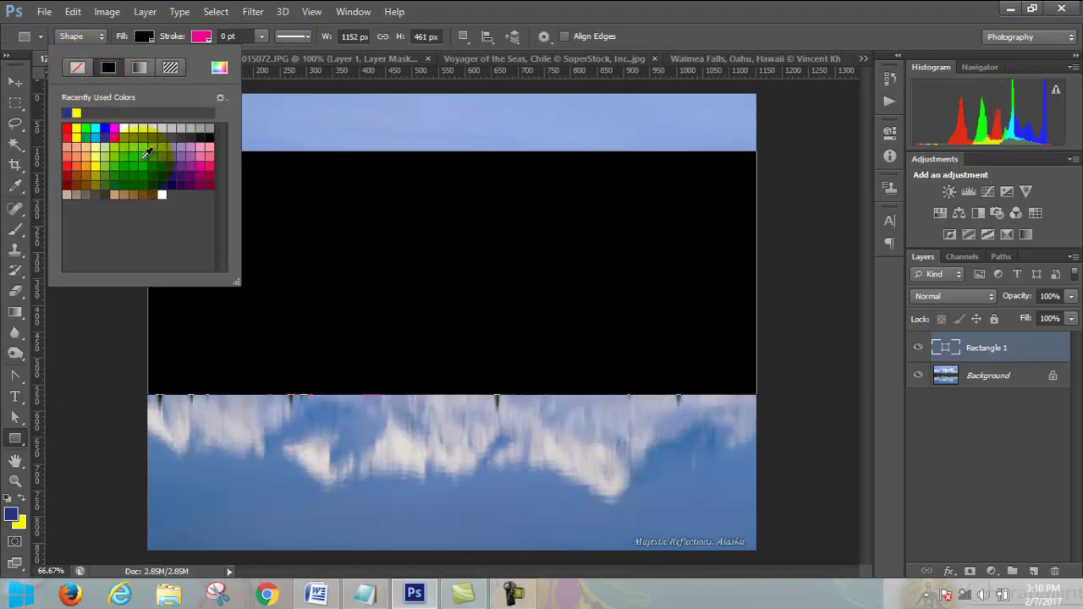
left_click(125, 155)
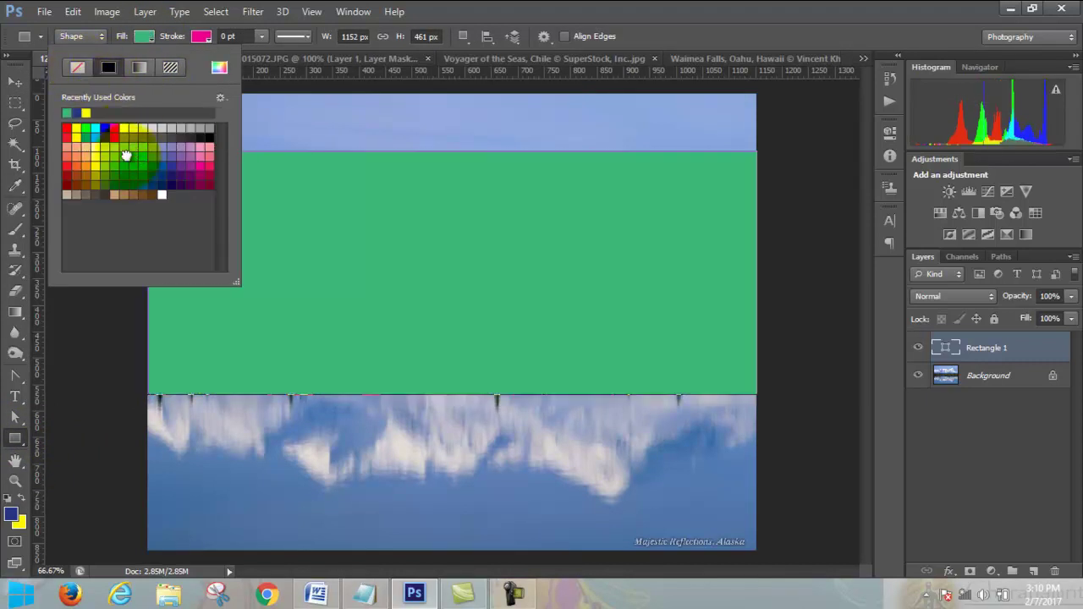
left_click(156, 38)
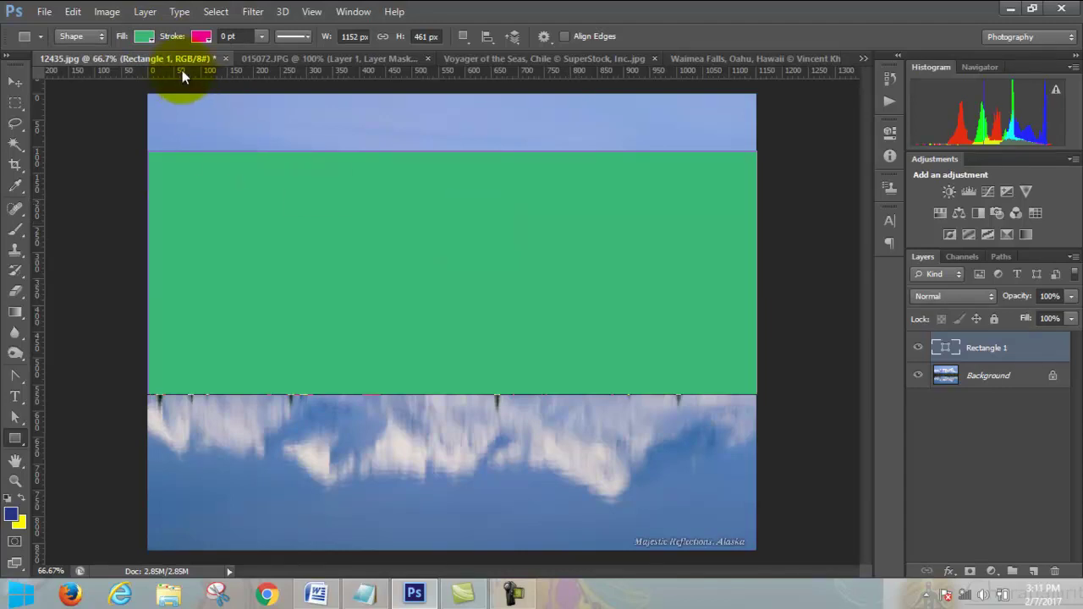
Step: Set the rectangle's stroke colour to dark blue
left_click(150, 39)
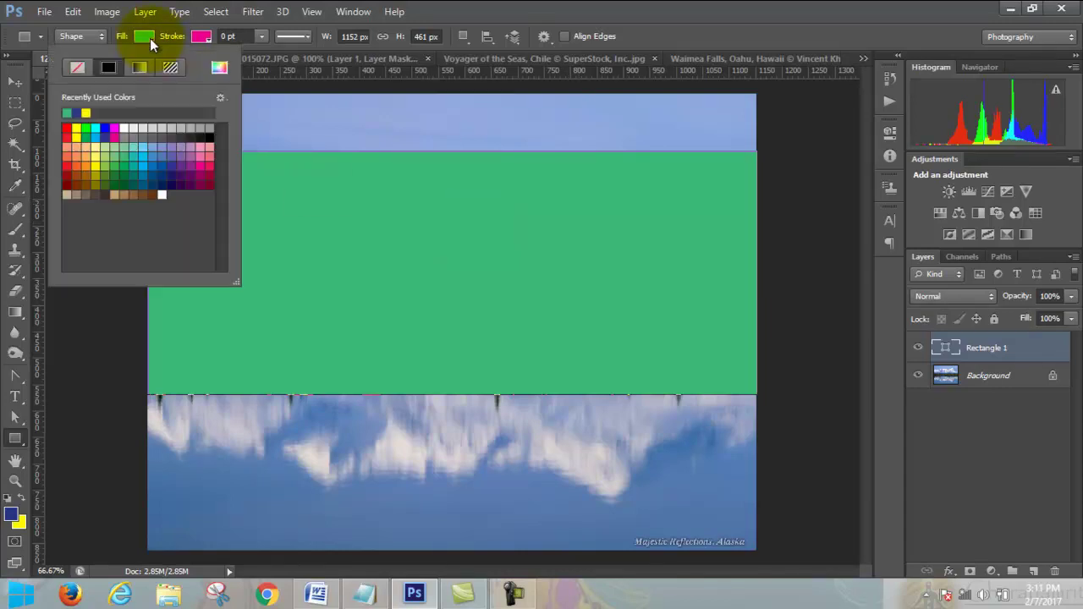
left_click(200, 38)
left_click(202, 168)
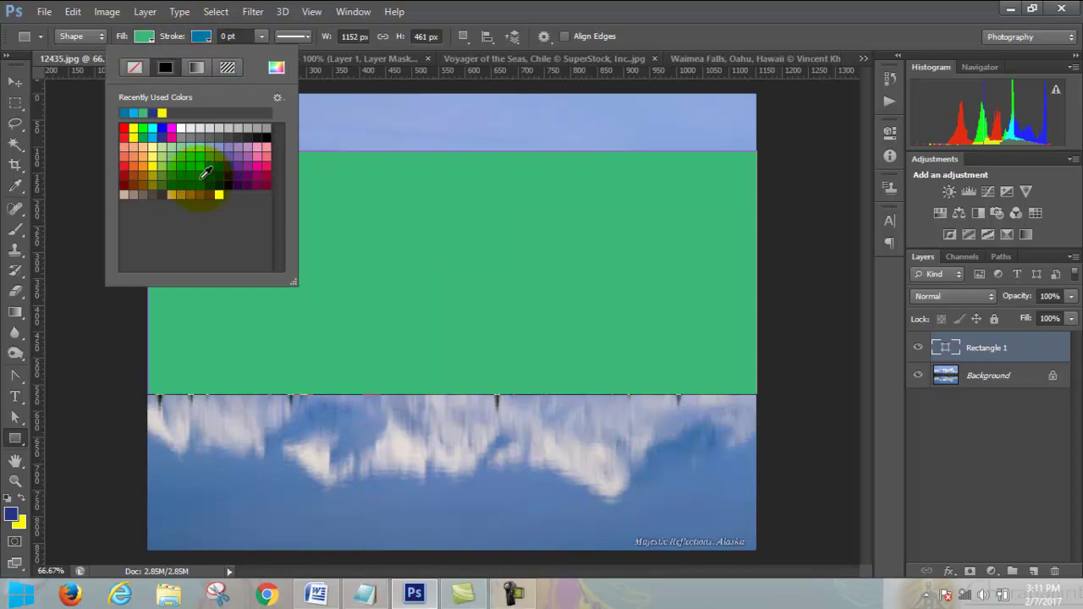
left_click(261, 37)
left_click_drag(264, 54, 351, 55)
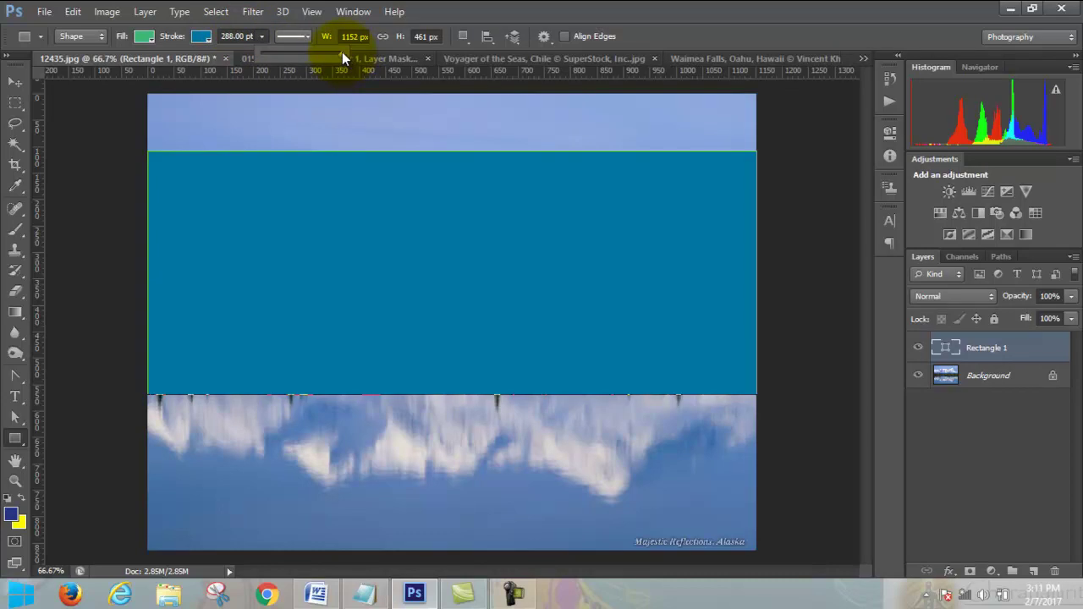
left_click_drag(343, 53, 286, 55)
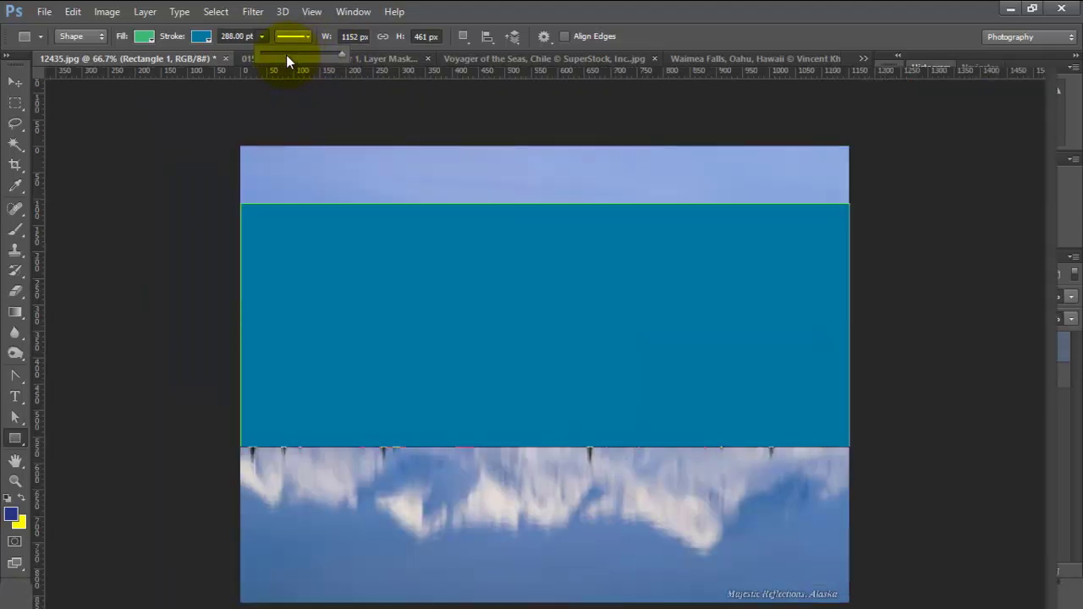
left_click(515, 336)
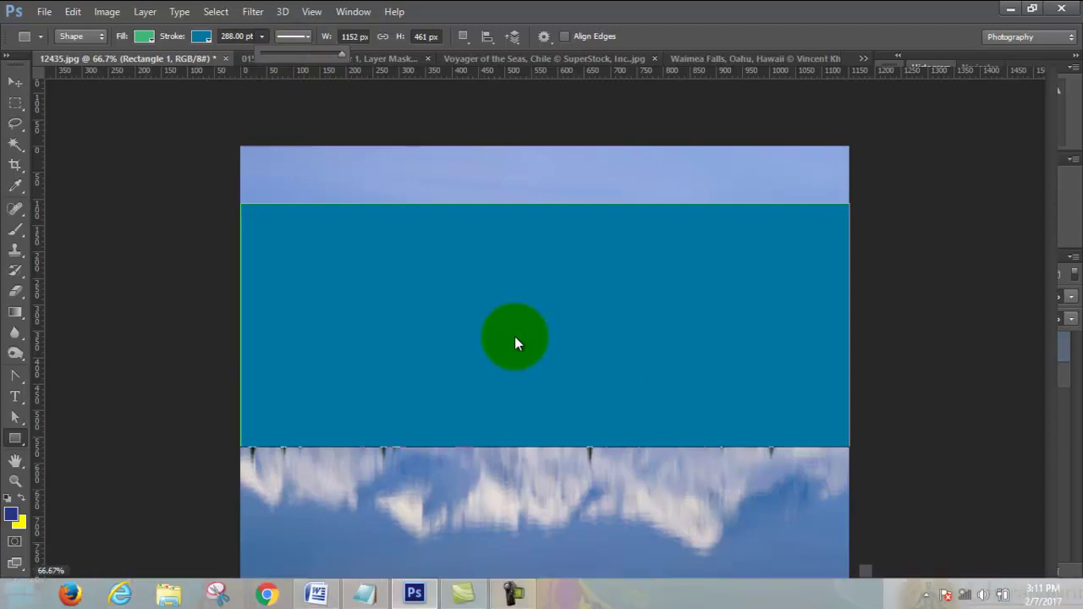
key("Tab")
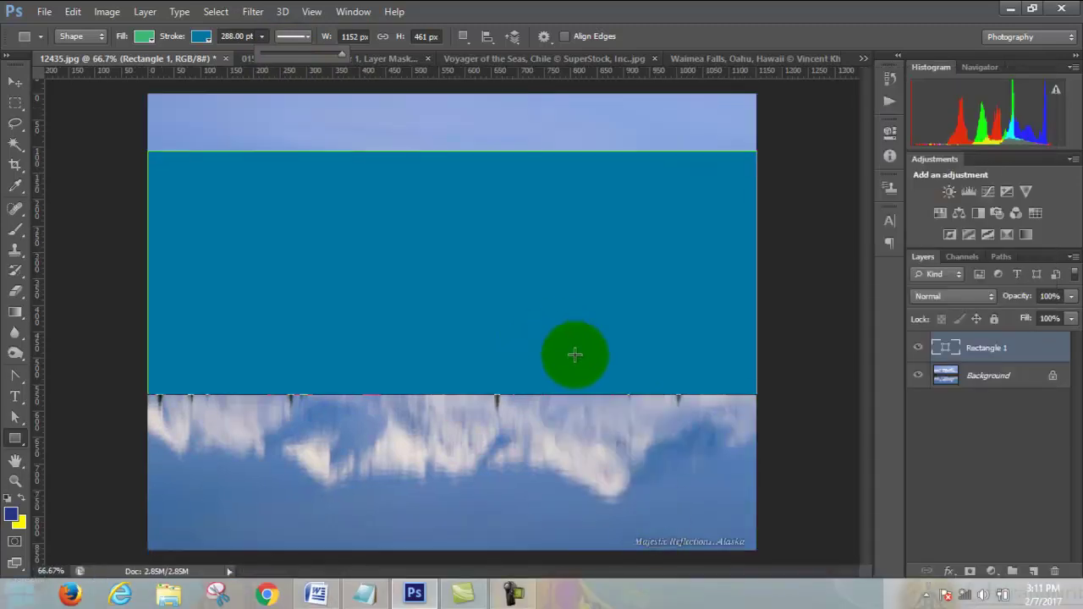
left_click(264, 37)
left_click_drag(251, 51, 216, 53)
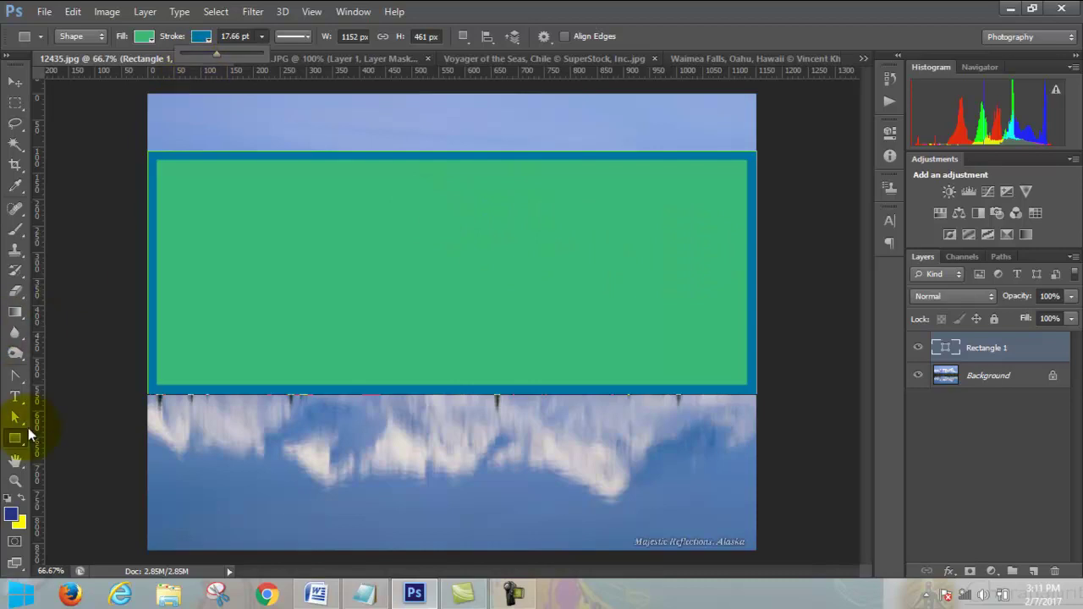
left_click_drag(217, 53, 169, 53)
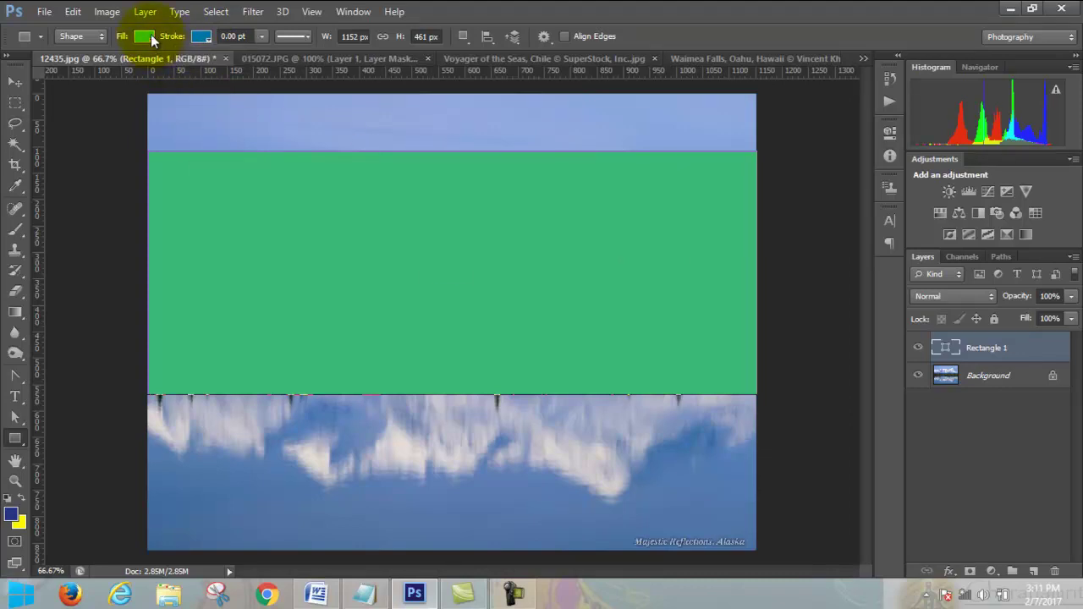
Step: Switch the rectangle fill to gradient, preview several presets and apply blue-red-yellow
left_click(151, 36)
left_click(139, 66)
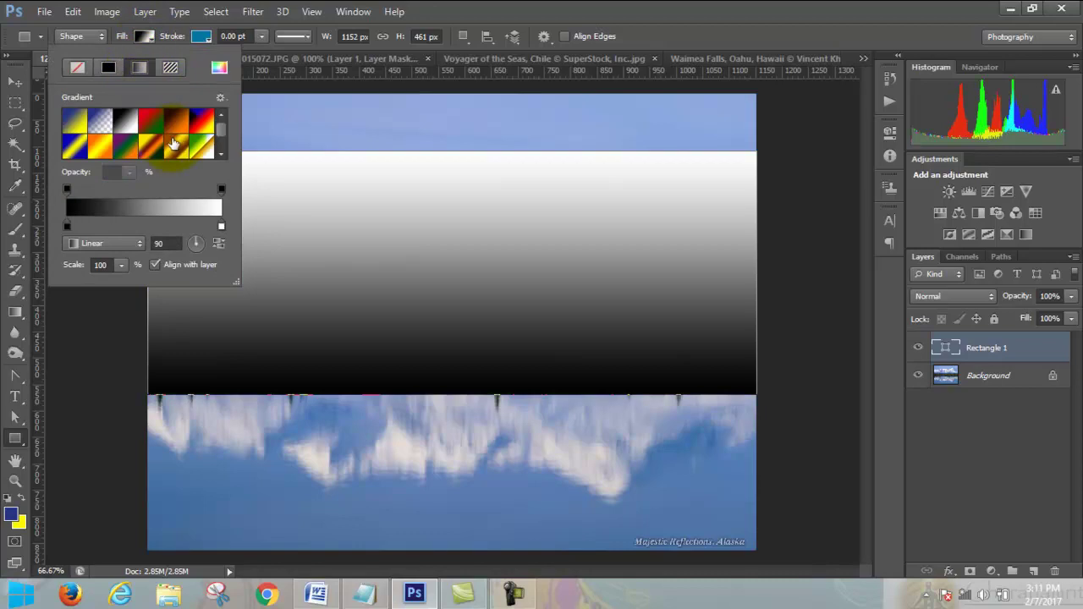
left_click(151, 121)
left_click(184, 125)
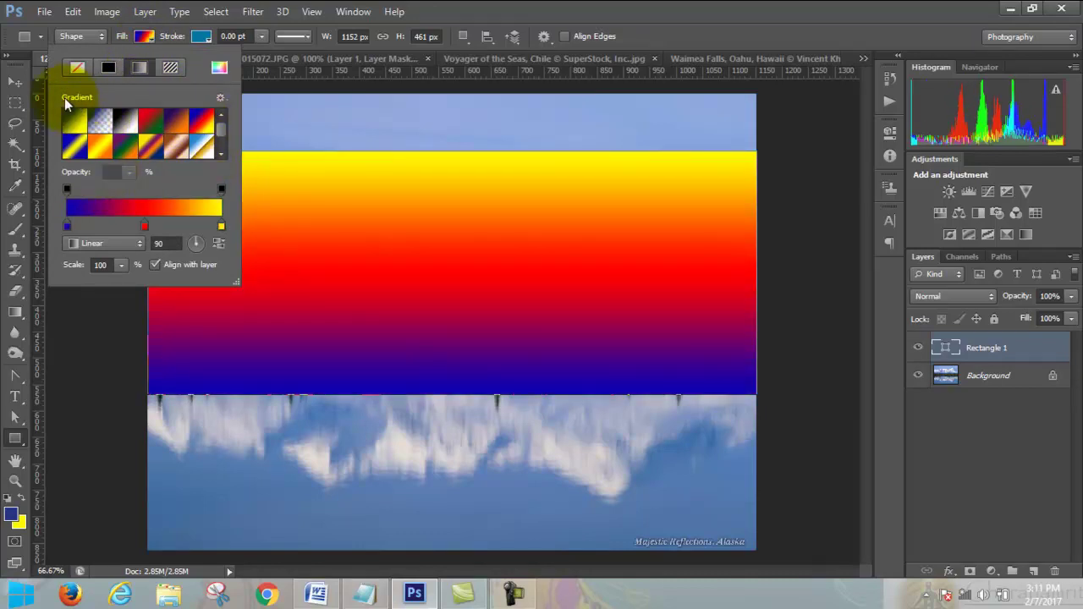
left_click(176, 148)
left_click(125, 149)
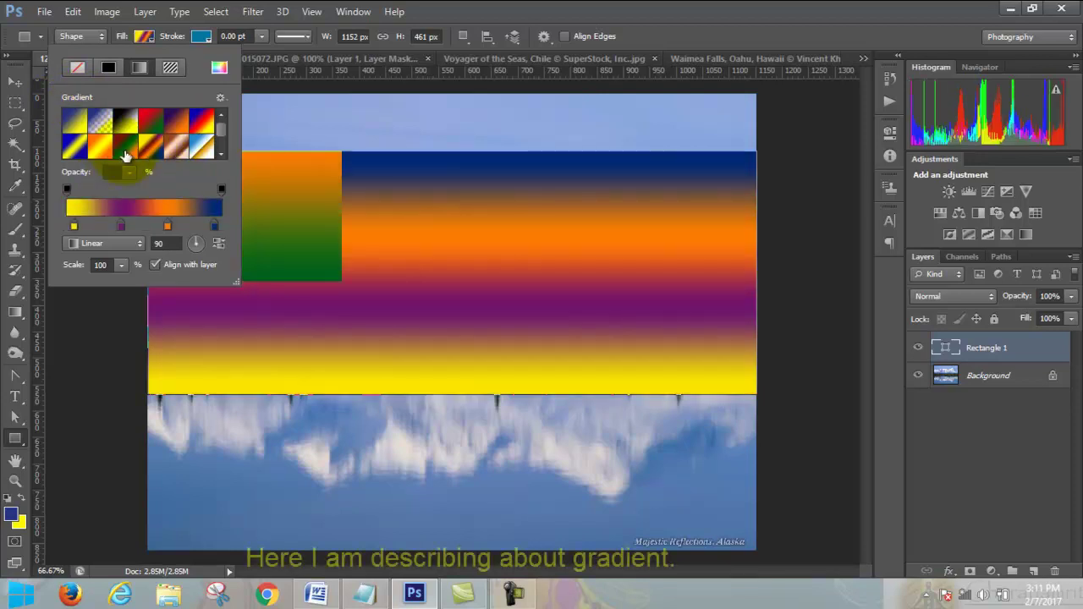
left_click(99, 152)
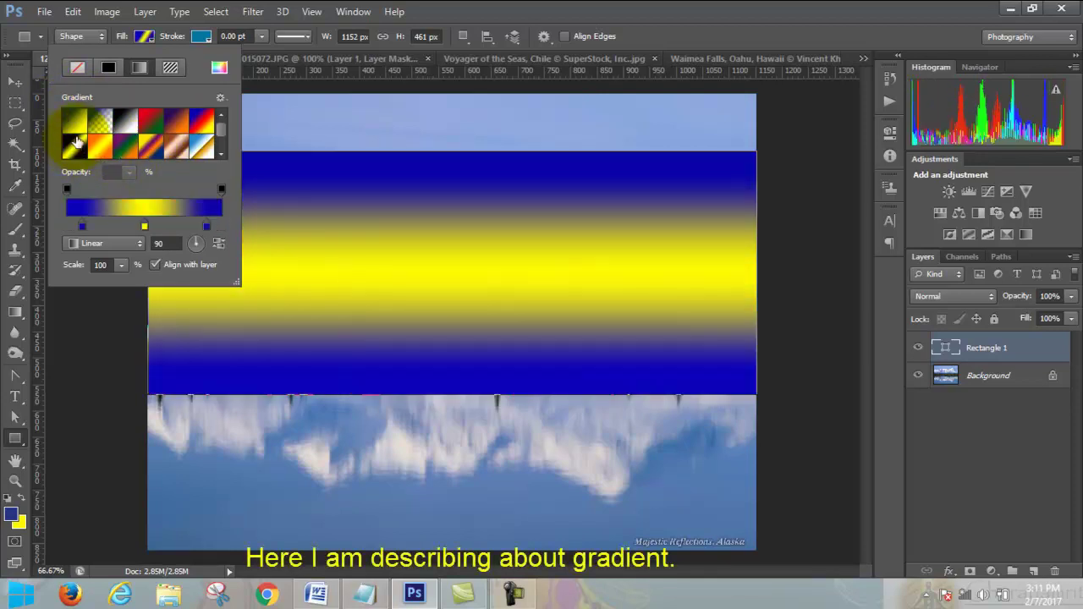
left_click(77, 123)
left_click(150, 124)
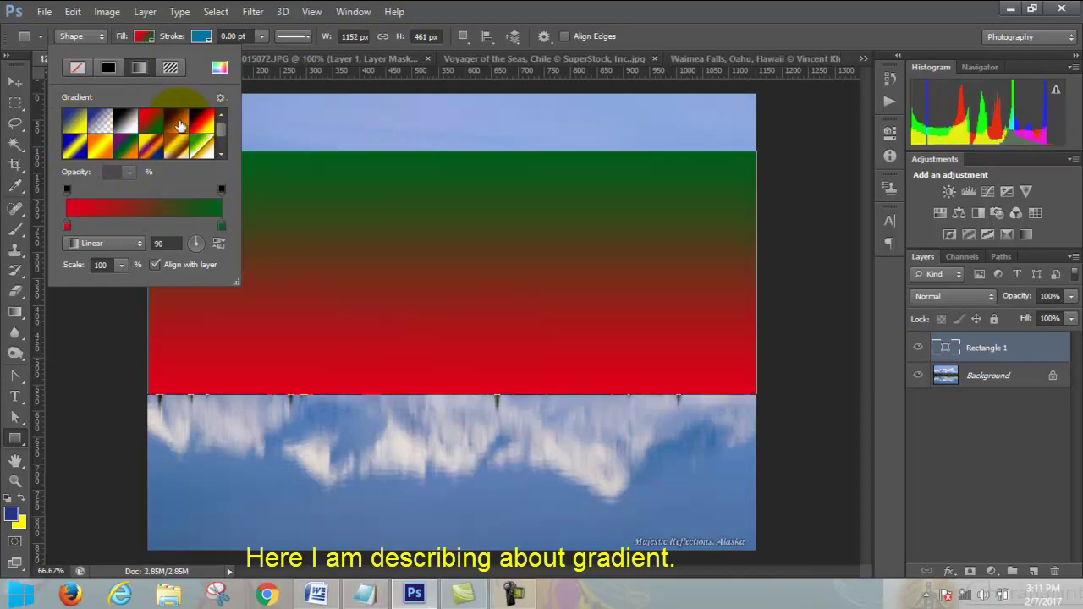
left_click(176, 124)
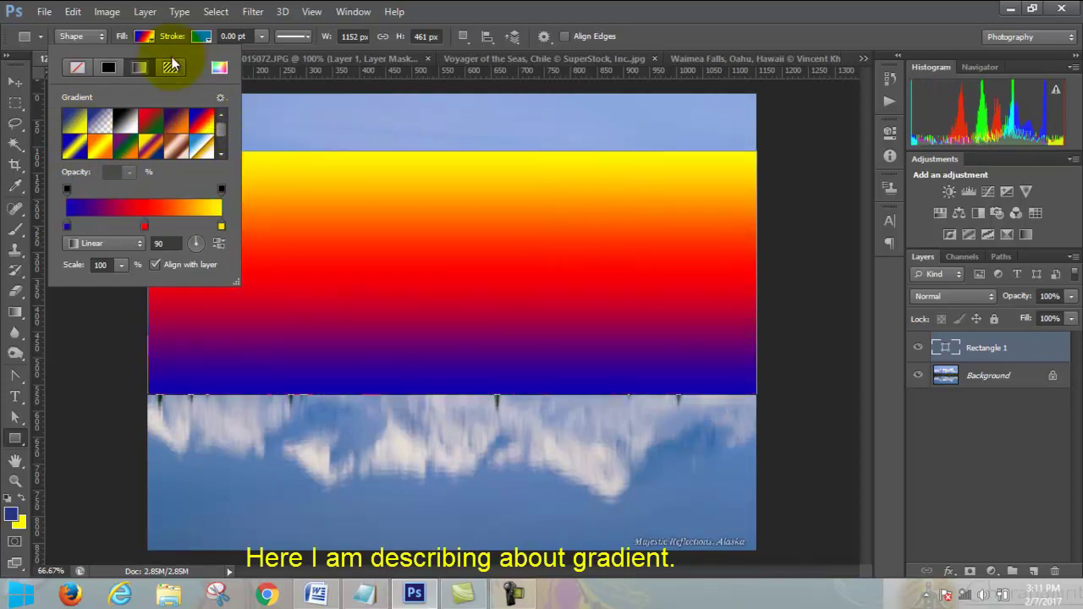
left_click(152, 40)
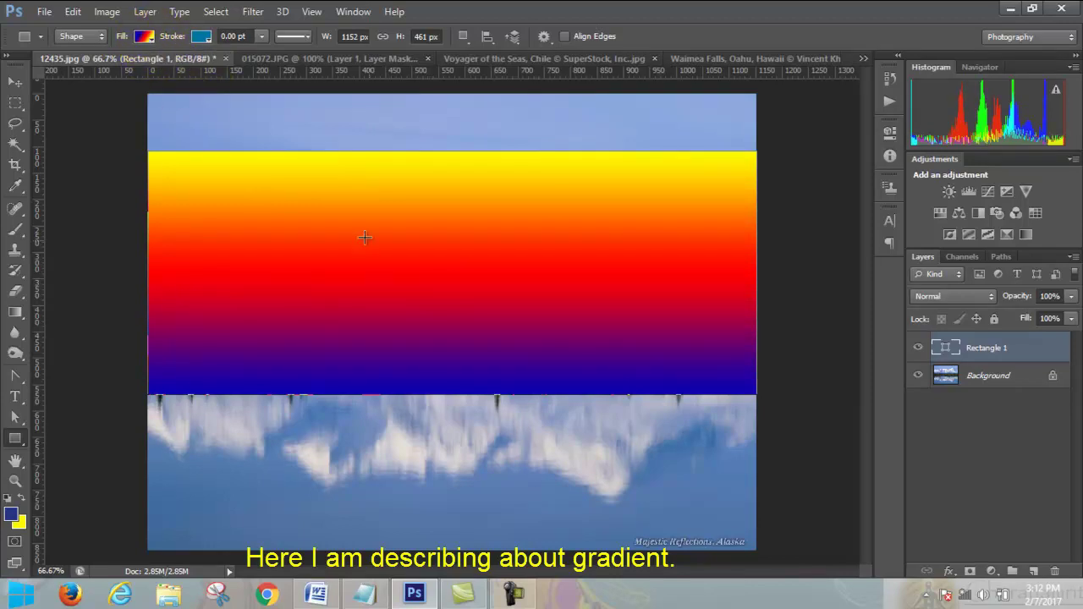
Step: Replace it with the red-to-green linear gradient preset
left_click(151, 40)
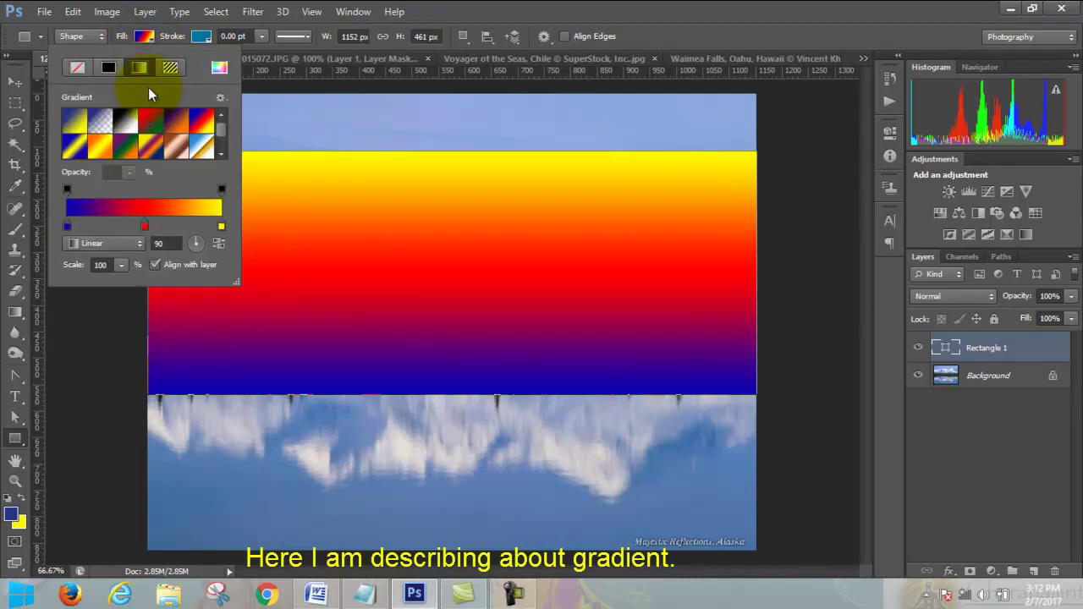
left_click(152, 36)
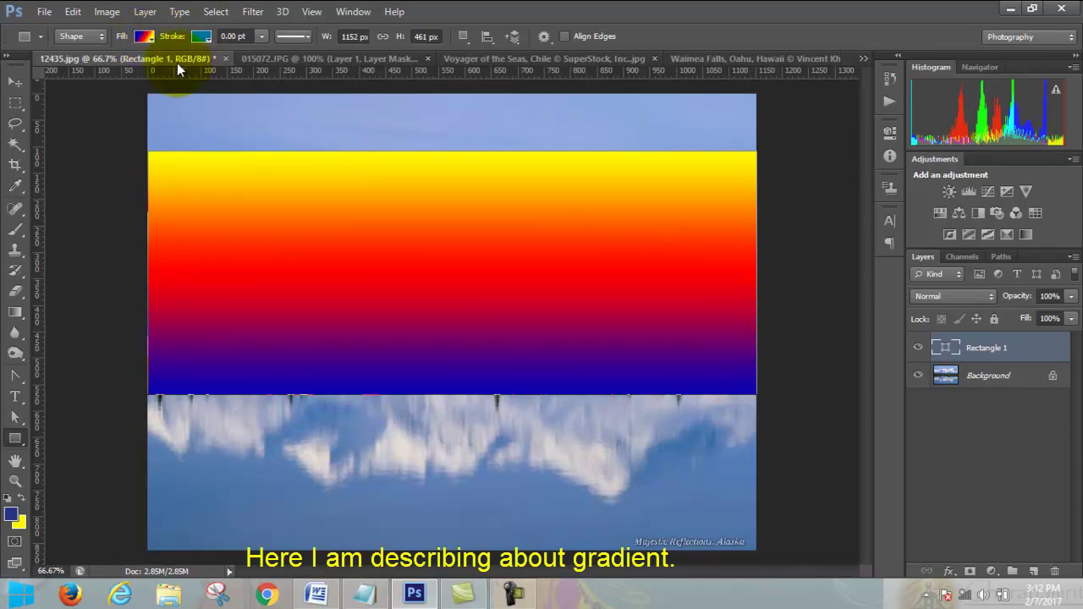
left_click(144, 37)
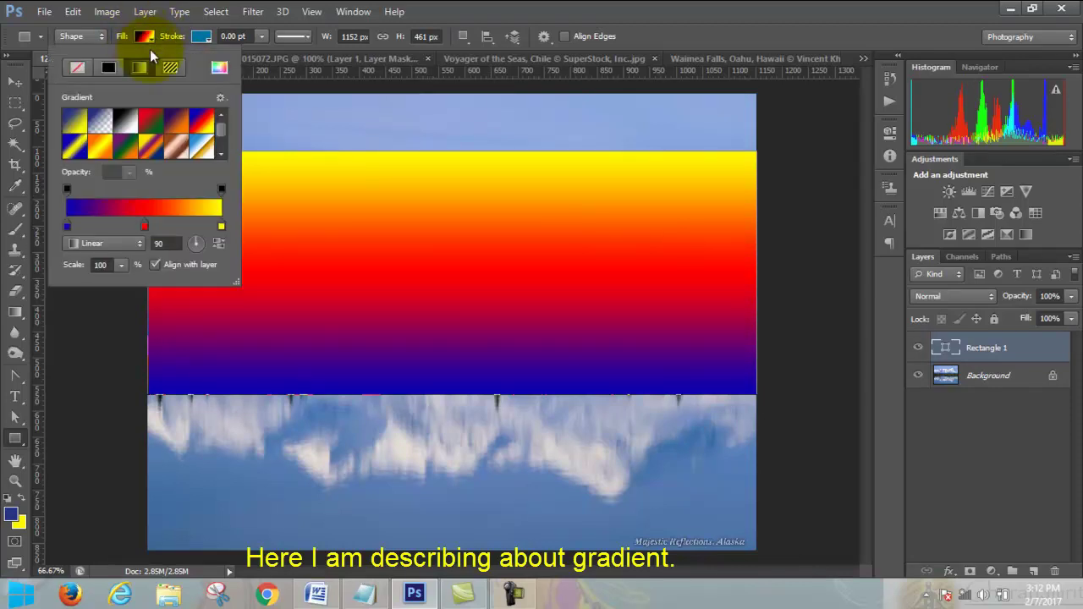
left_click(149, 121)
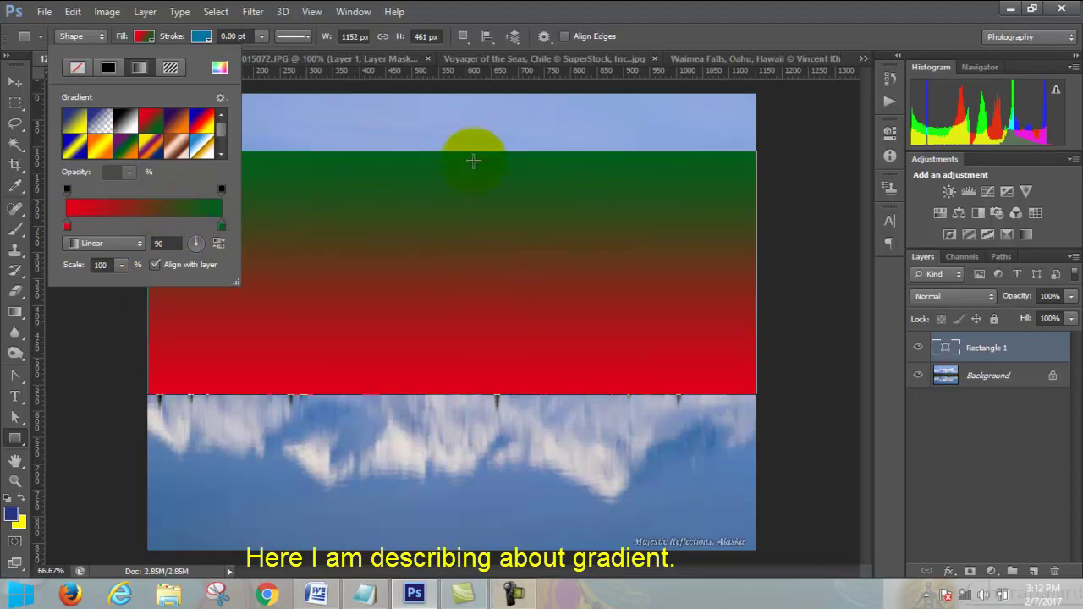
Step: Try the Radial, Angle and Reflected gradient styles, settling on Diamond
left_click(145, 245)
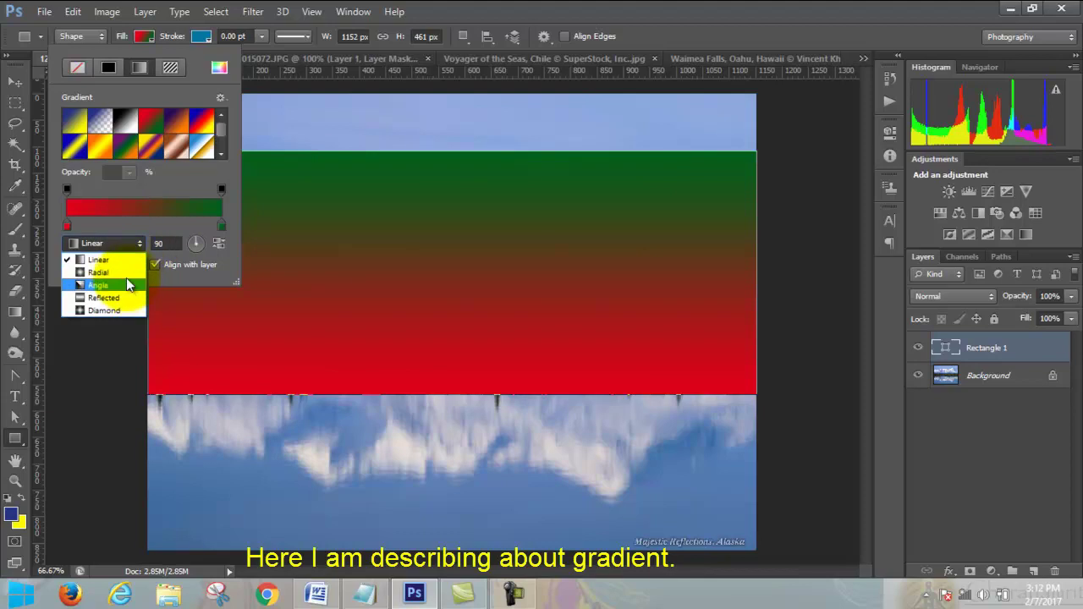
left_click(126, 276)
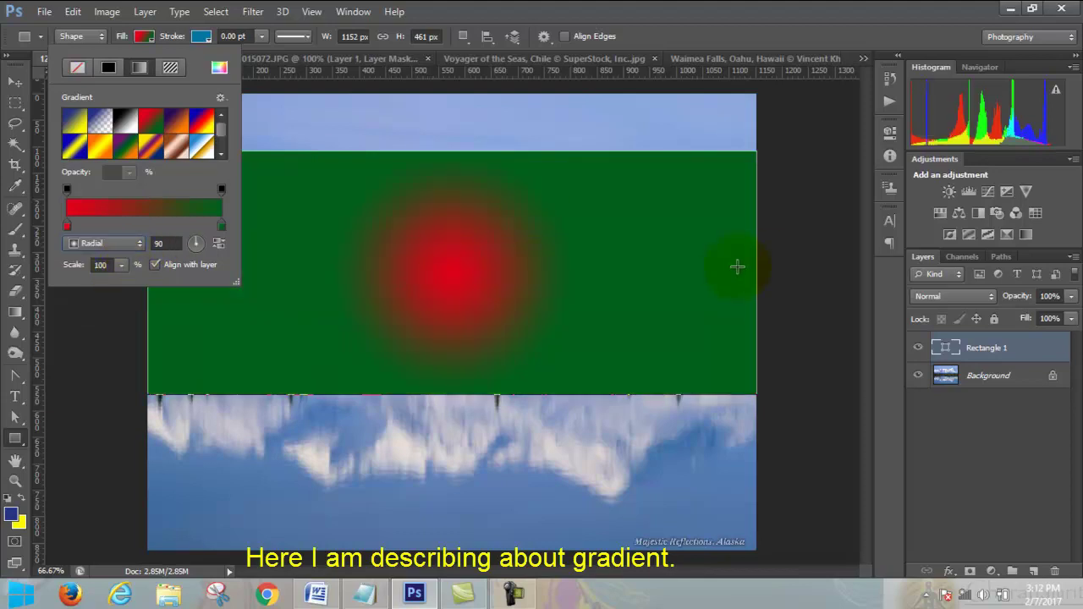
left_click(143, 245)
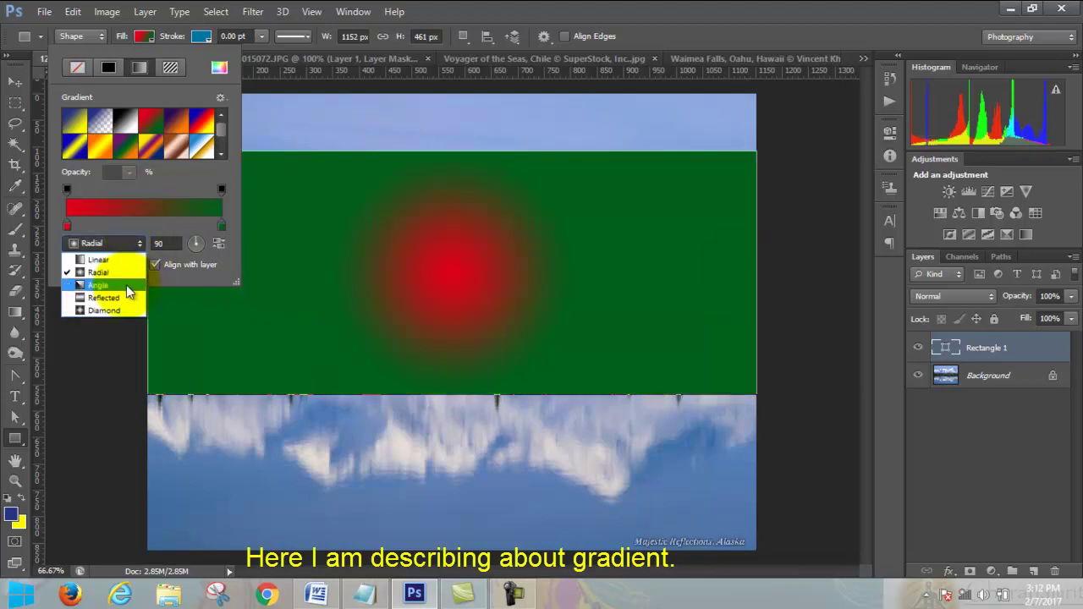
left_click(127, 286)
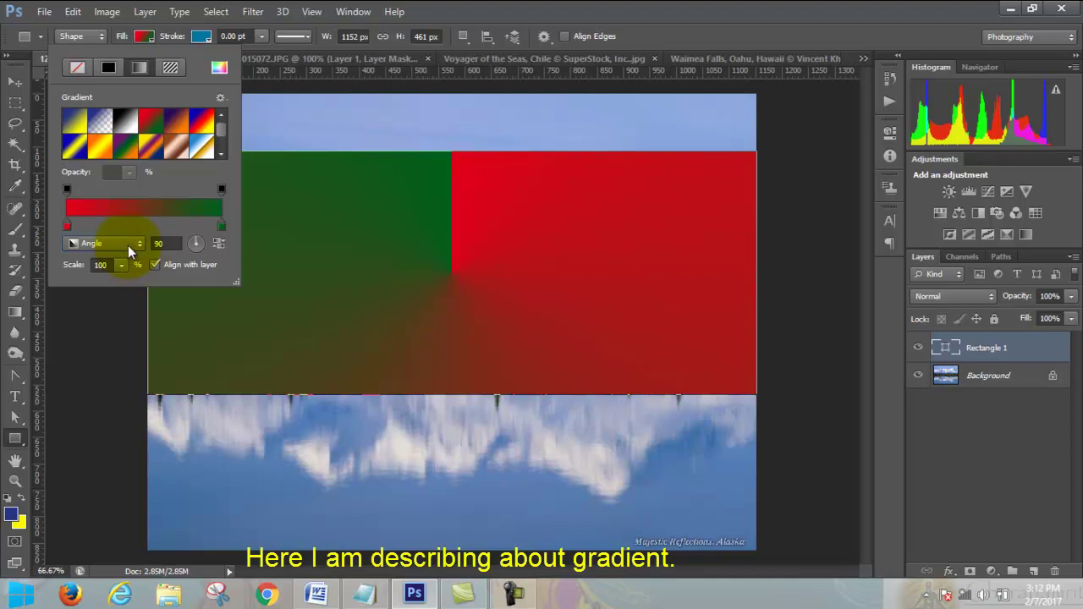
left_click(141, 245)
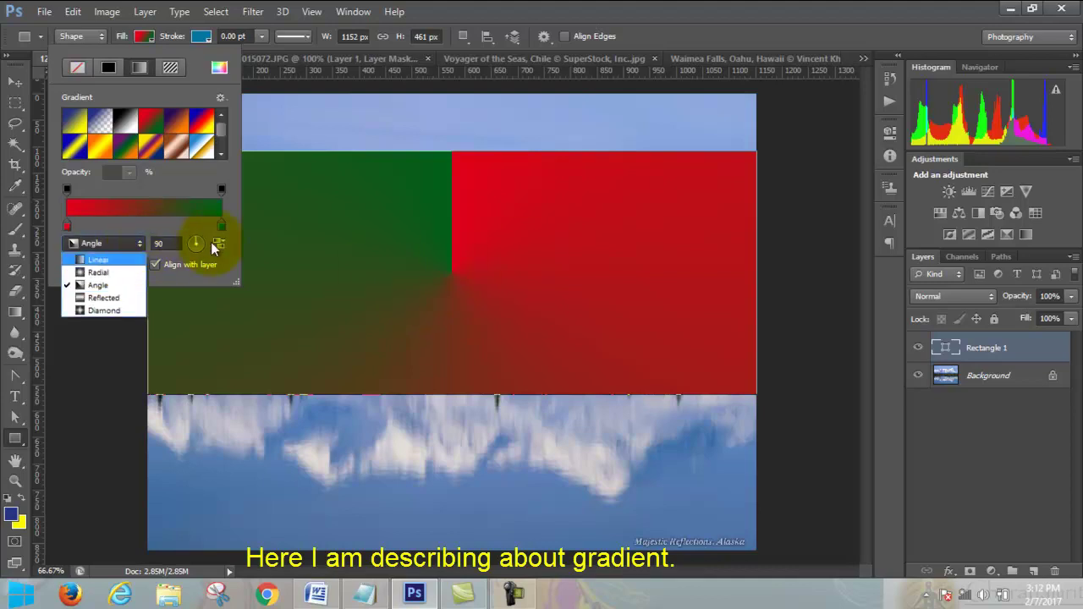
left_click(117, 297)
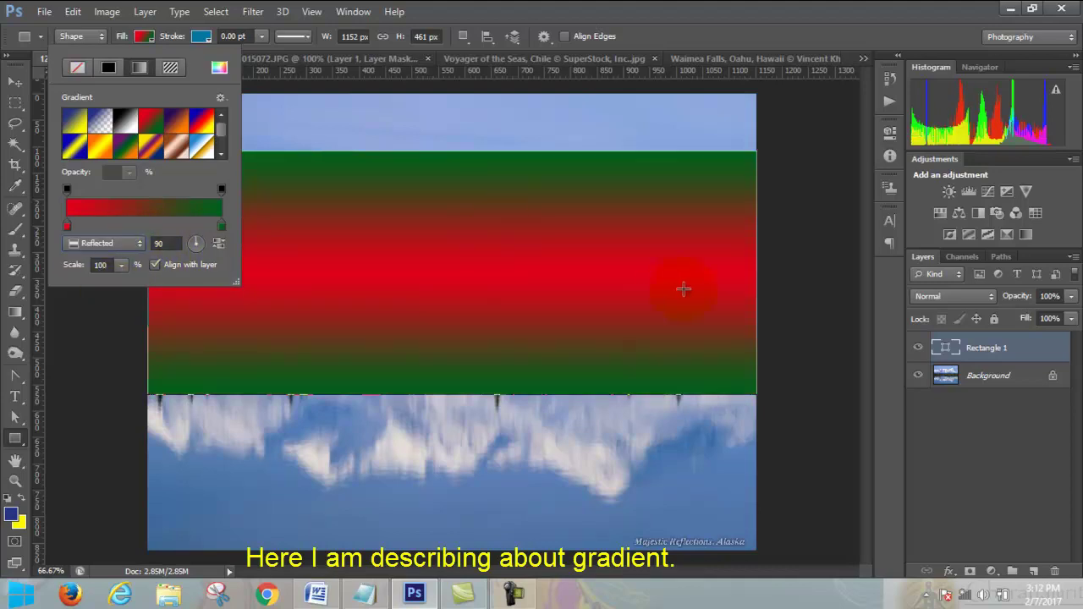
left_click(121, 242)
left_click(118, 313)
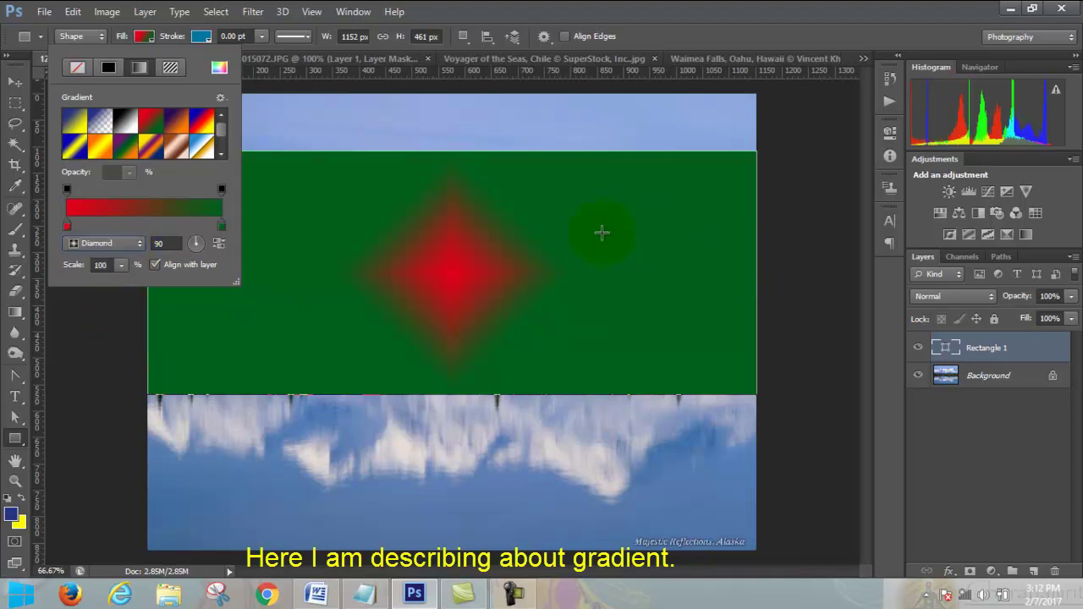
left_click(149, 35)
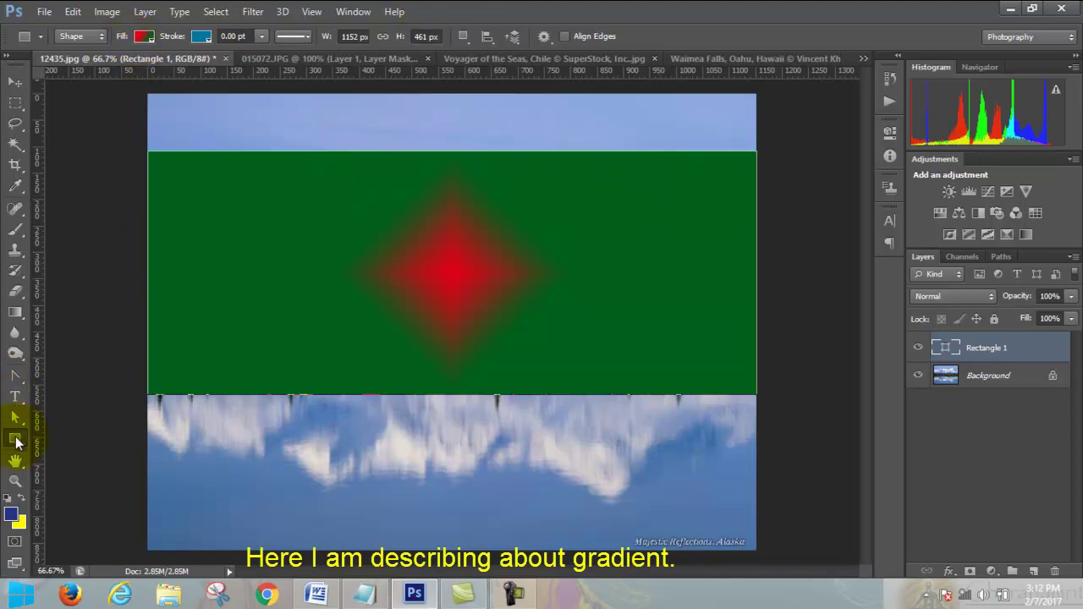
Step: Create a new transparent document and marquee-select a full-width band across its middle
left_click(15, 438)
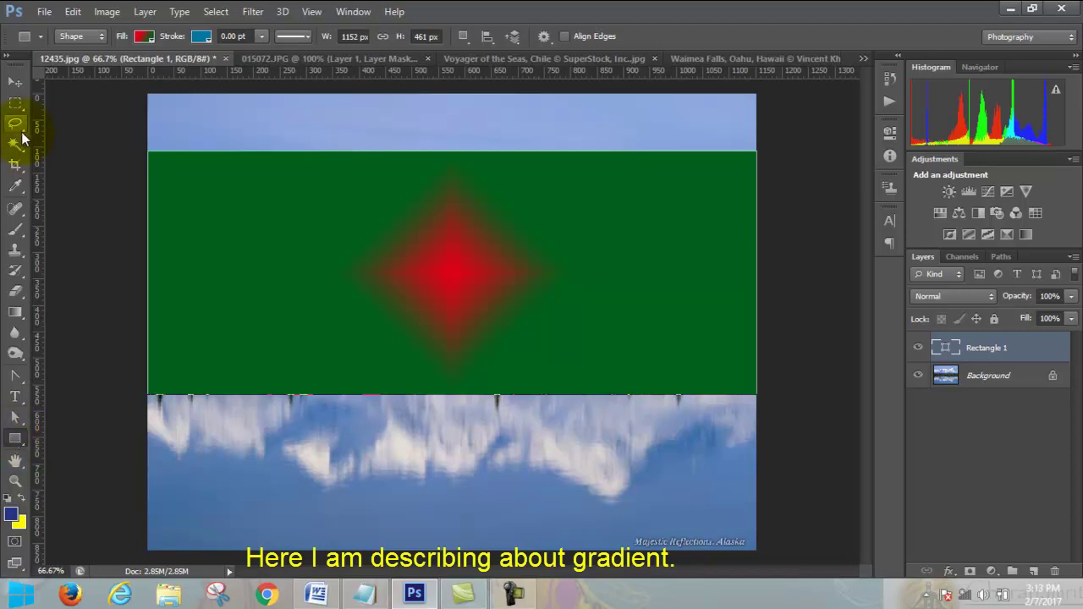
left_click(17, 105)
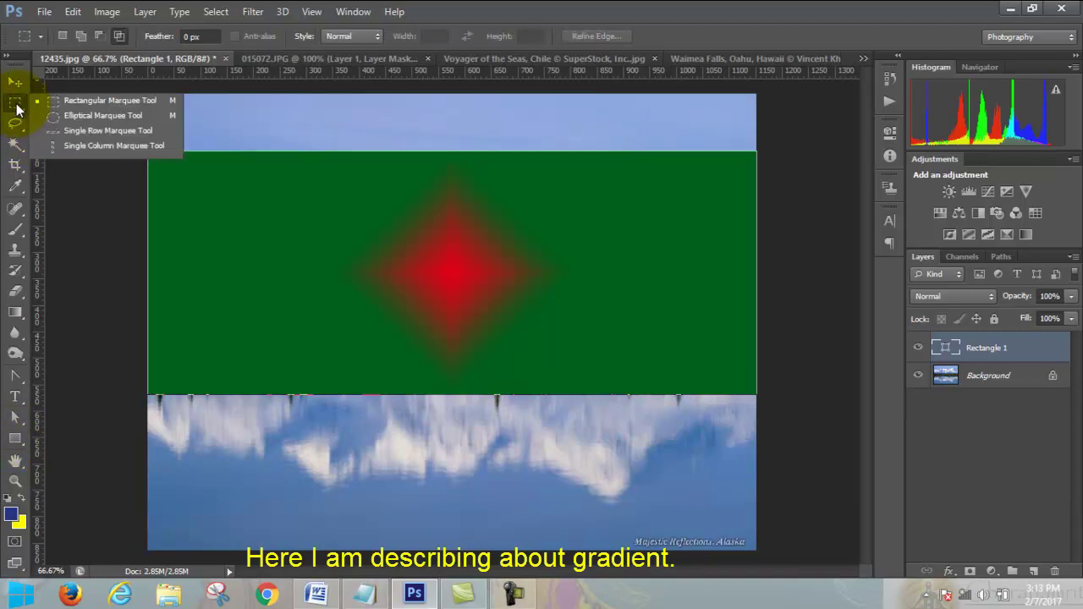
left_click(62, 103)
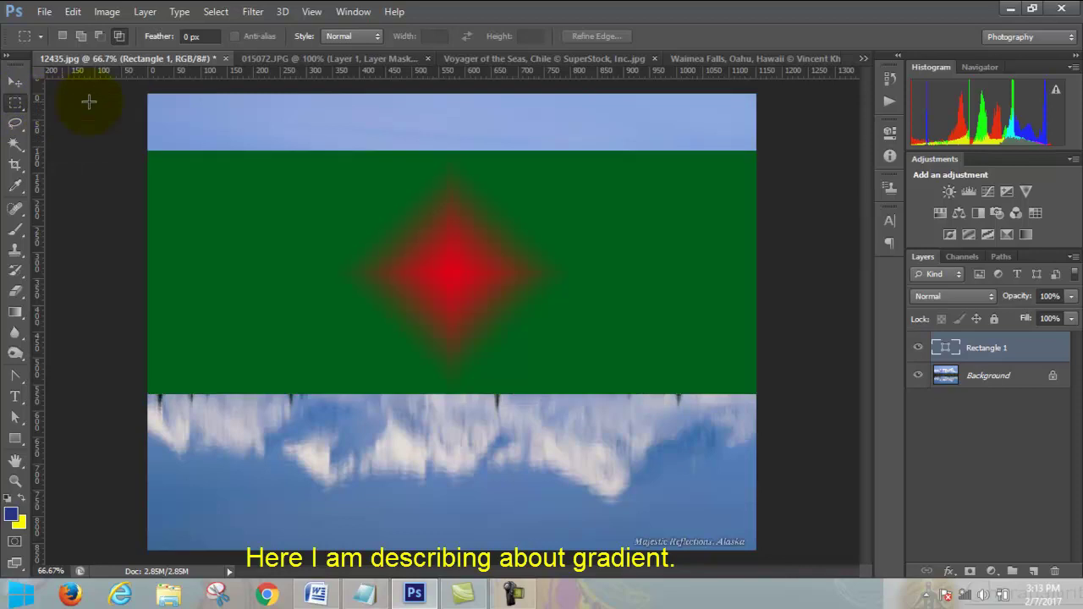
left_click(44, 11)
left_click(51, 31)
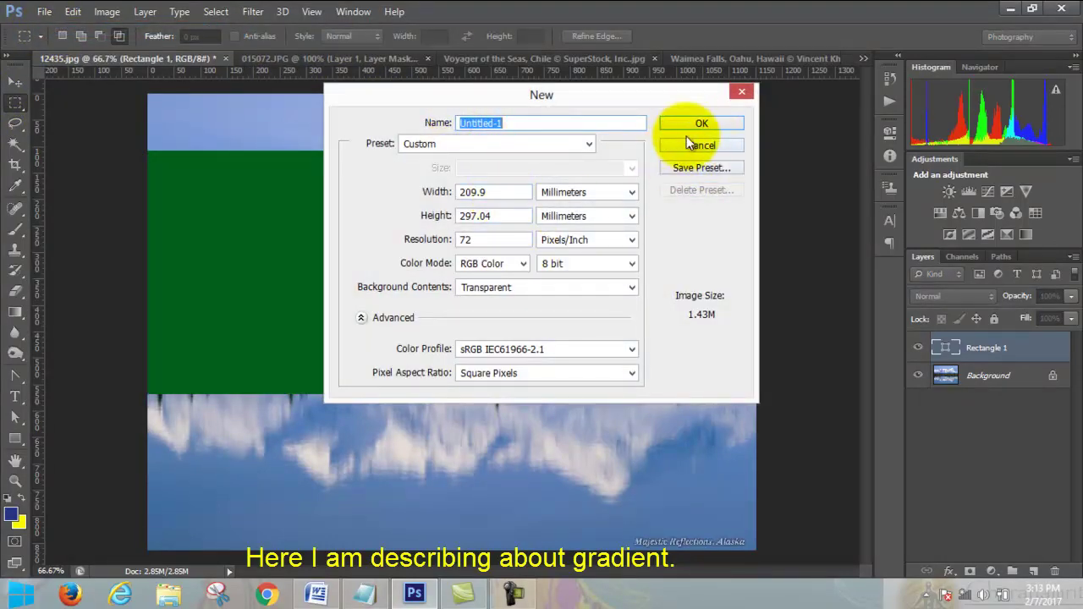
left_click(702, 123)
left_click_drag(296, 171, 748, 350)
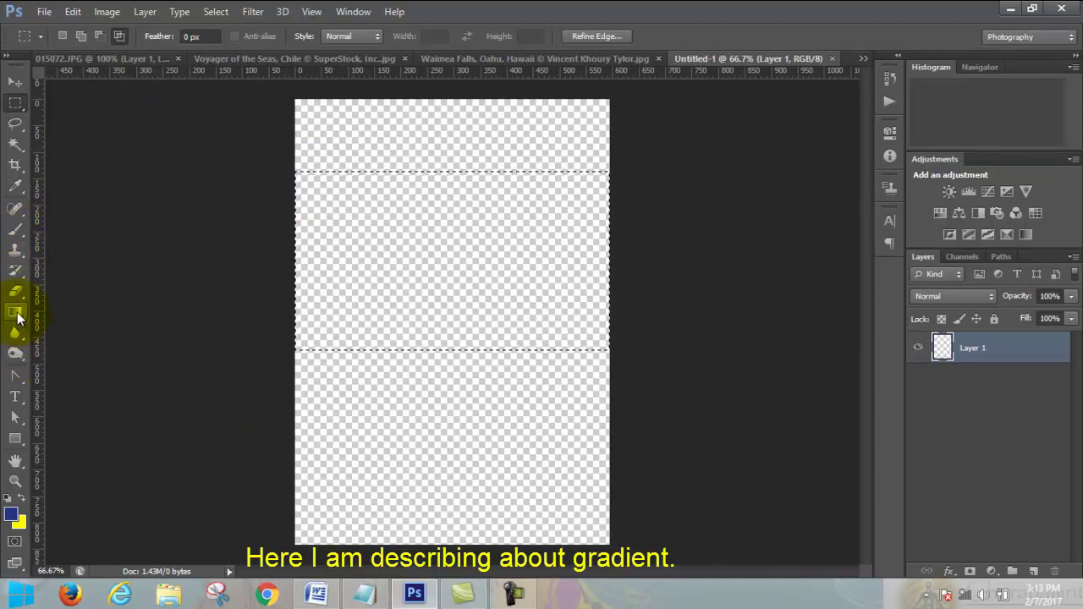
Step: Append the Metals gradient set to the presets in the Gradient Editor
left_click(16, 314)
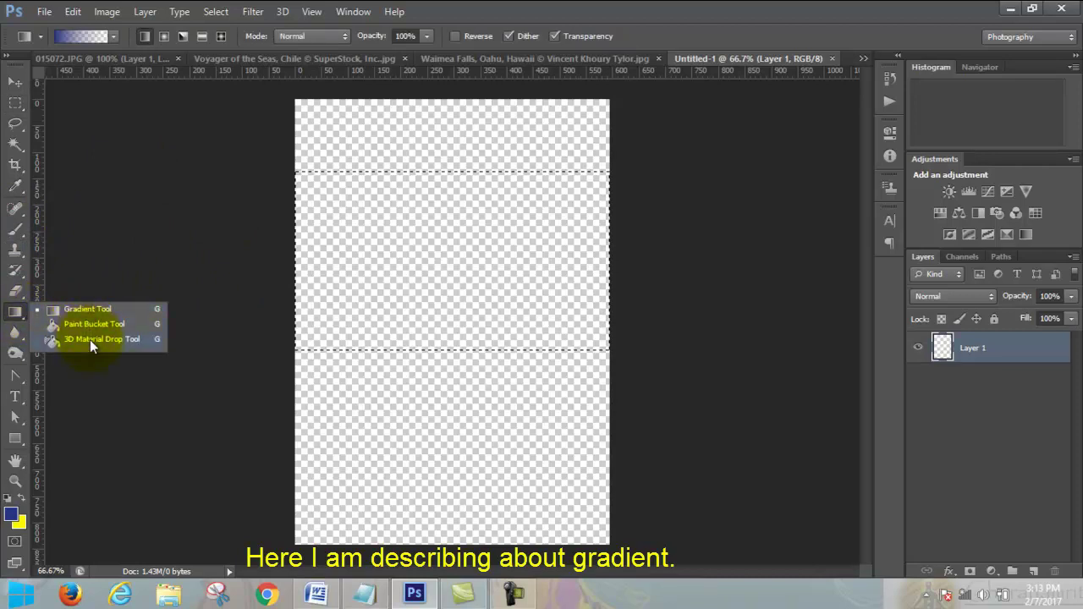
left_click(101, 310)
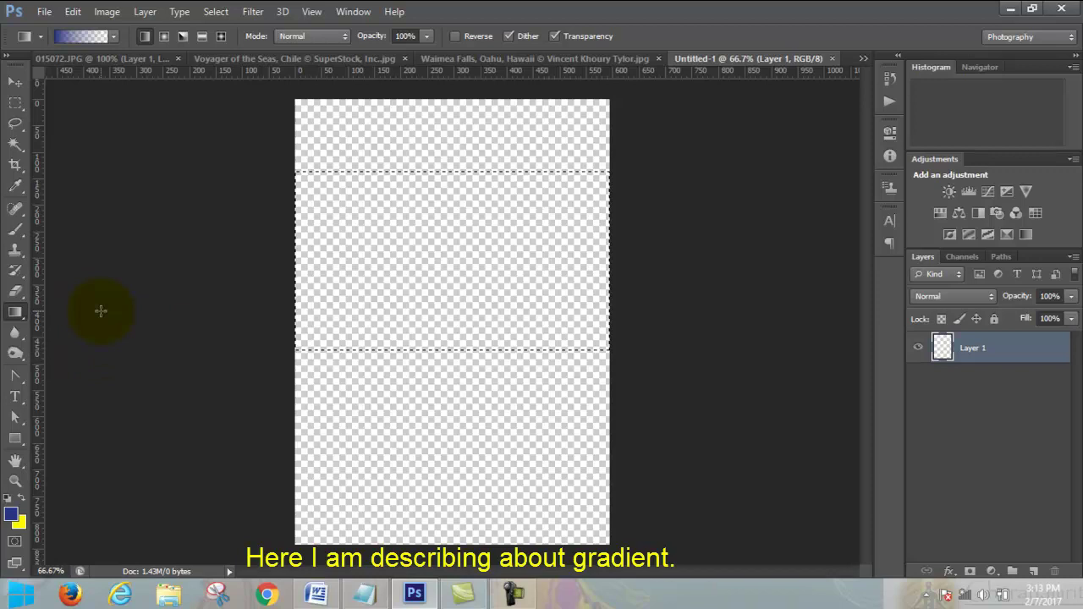
left_click(86, 36)
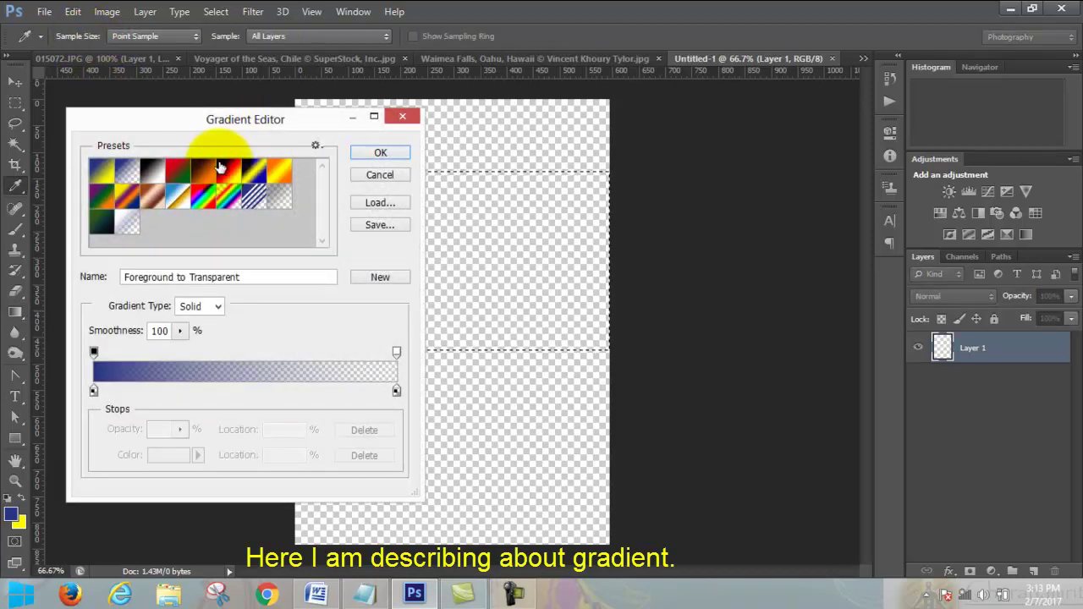
left_click(316, 146)
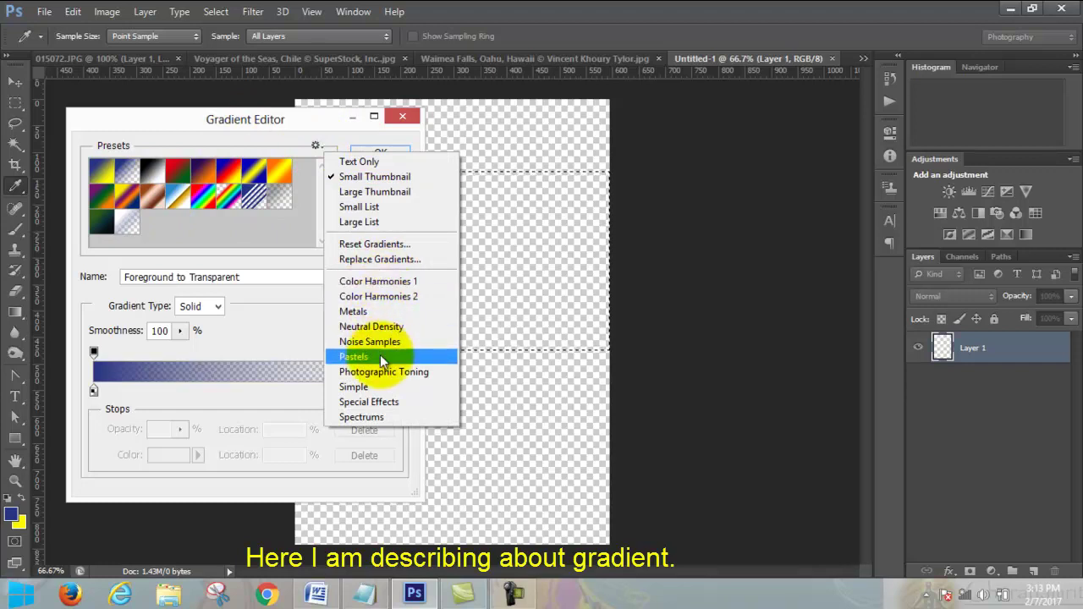
left_click(381, 313)
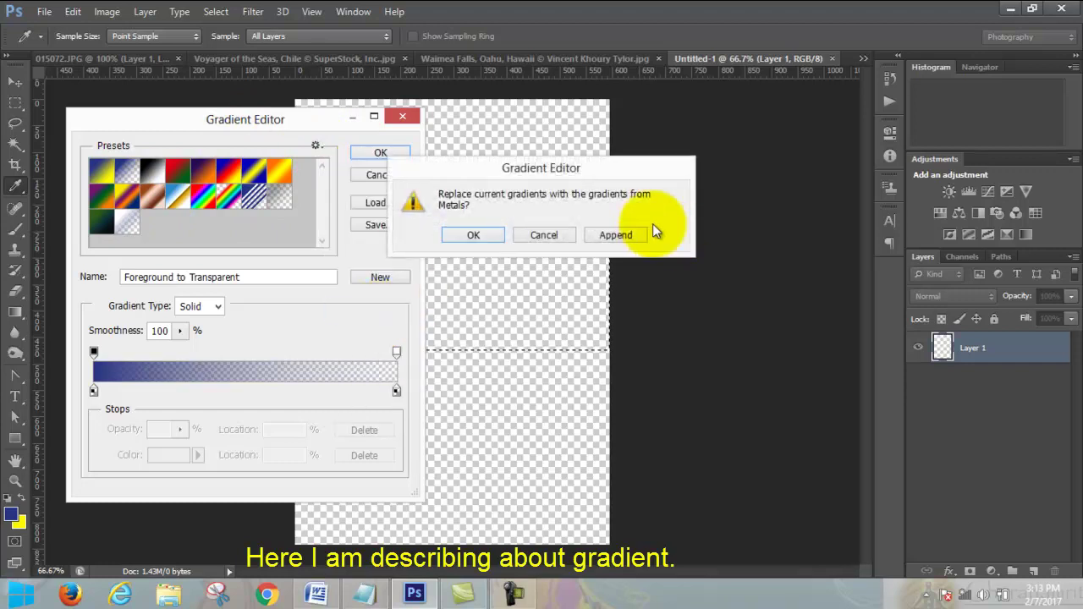
left_click(614, 236)
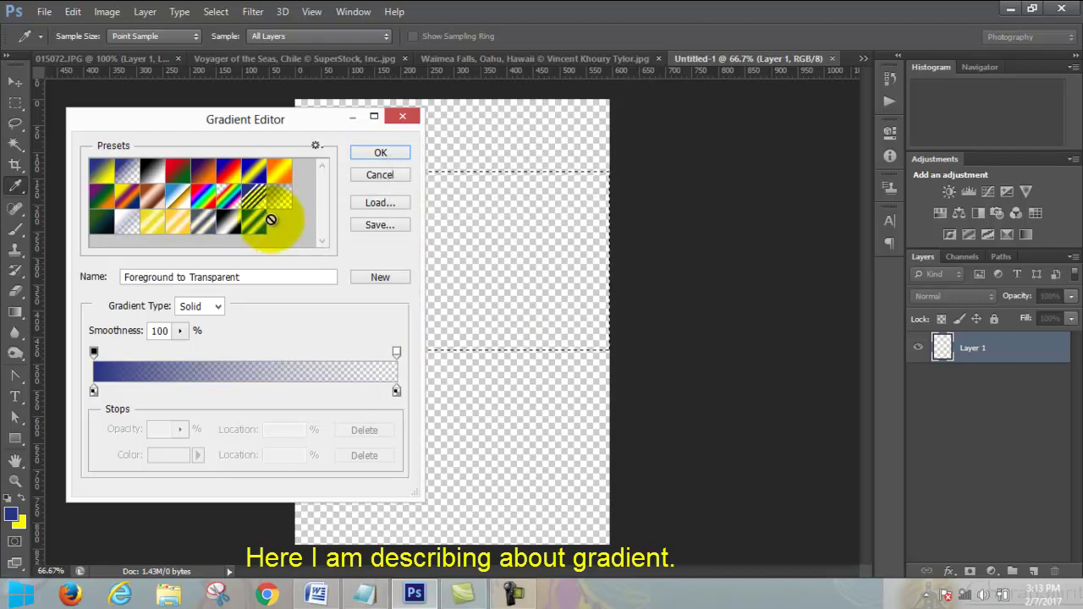
Step: Append the Special Effects gradients and choose Gray Value Stripes
left_click(317, 145)
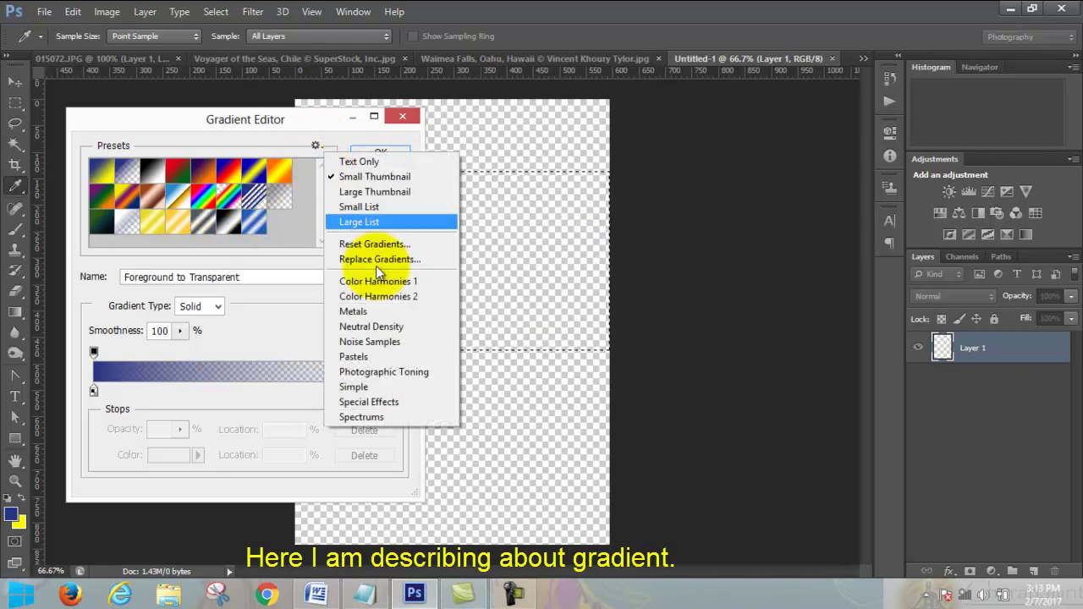
left_click(380, 400)
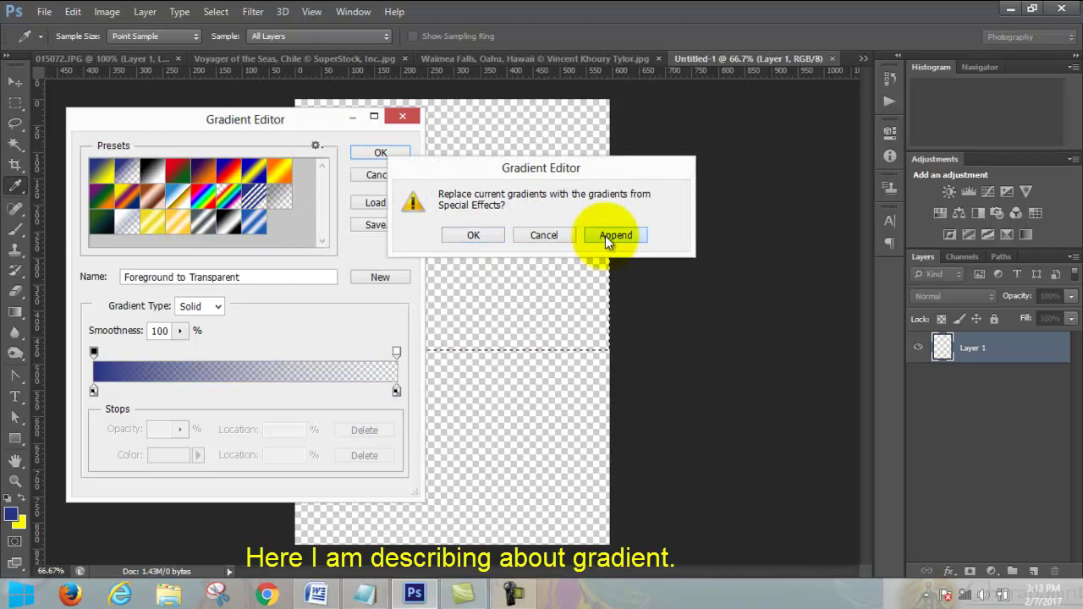
left_click(607, 236)
left_click(284, 221)
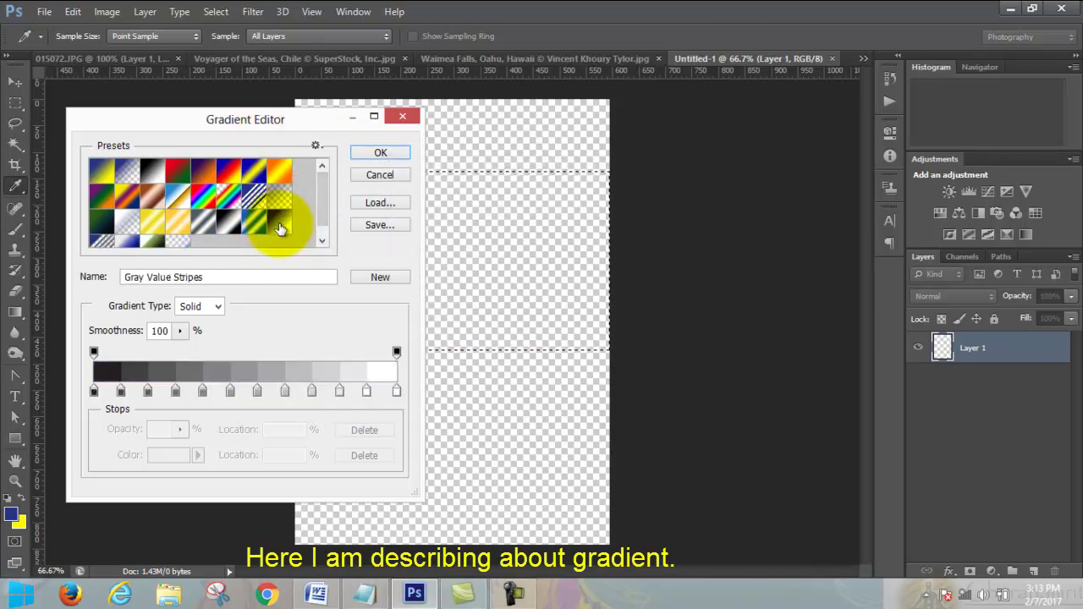
left_click(359, 153)
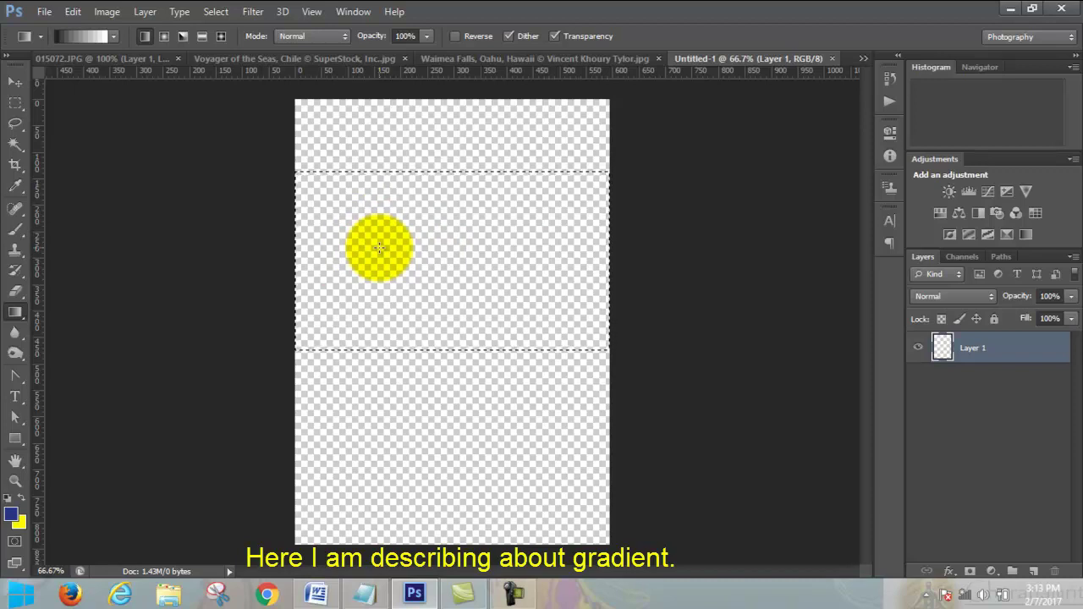
Step: Fill the selected band with a horizontal Gray Value Stripes gradient
left_click_drag(382, 246, 701, 221)
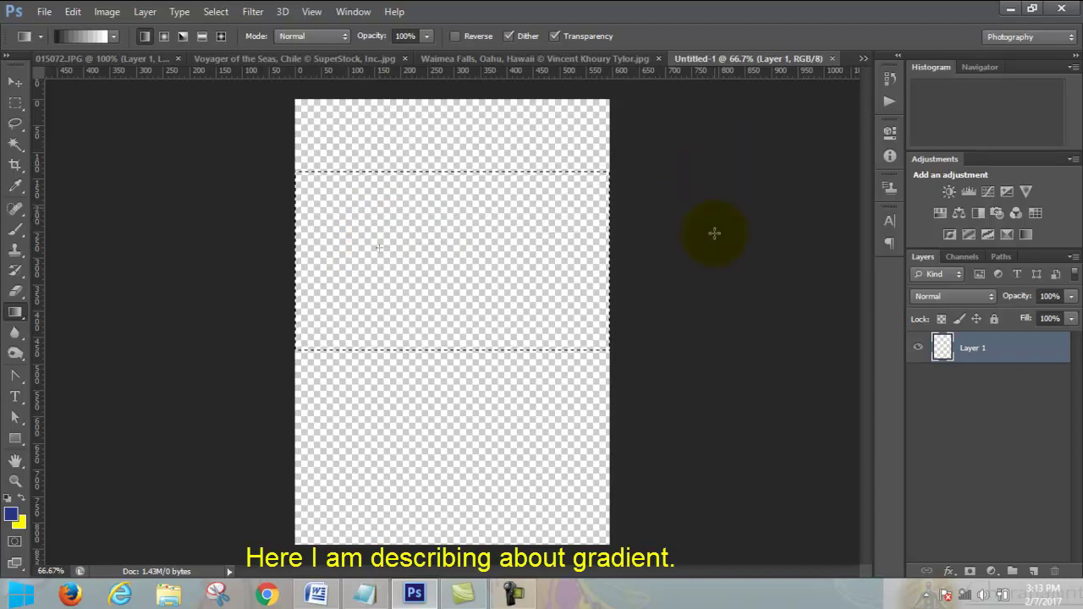
left_click_drag(721, 197, 723, 222)
left_click_drag(697, 215, 696, 214)
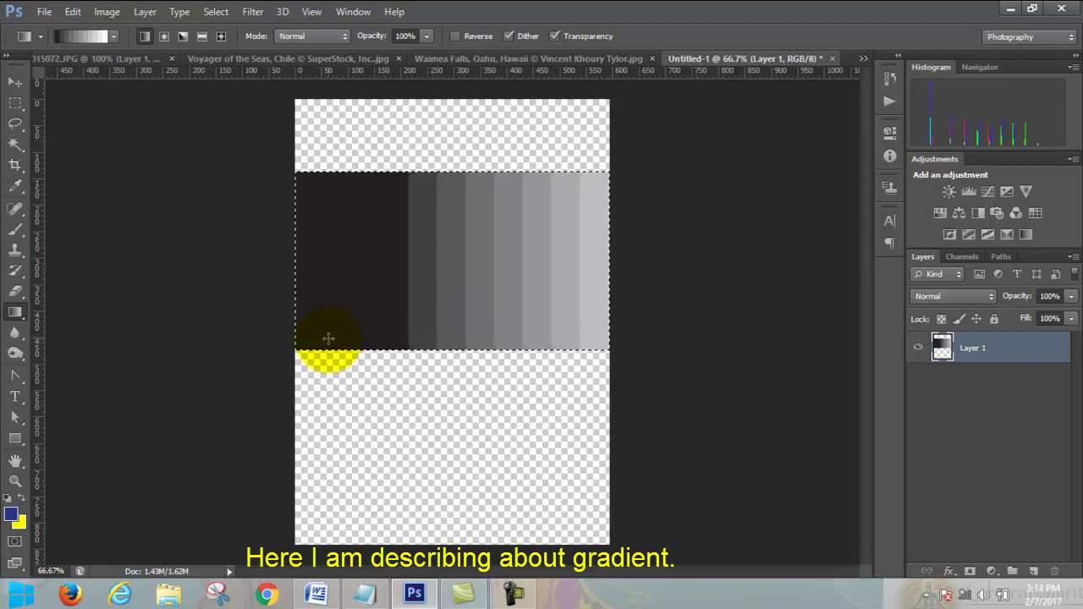
Step: Append the Spectrums set and refill the band with a diagonal pastel spectrum gradient
left_click(114, 35)
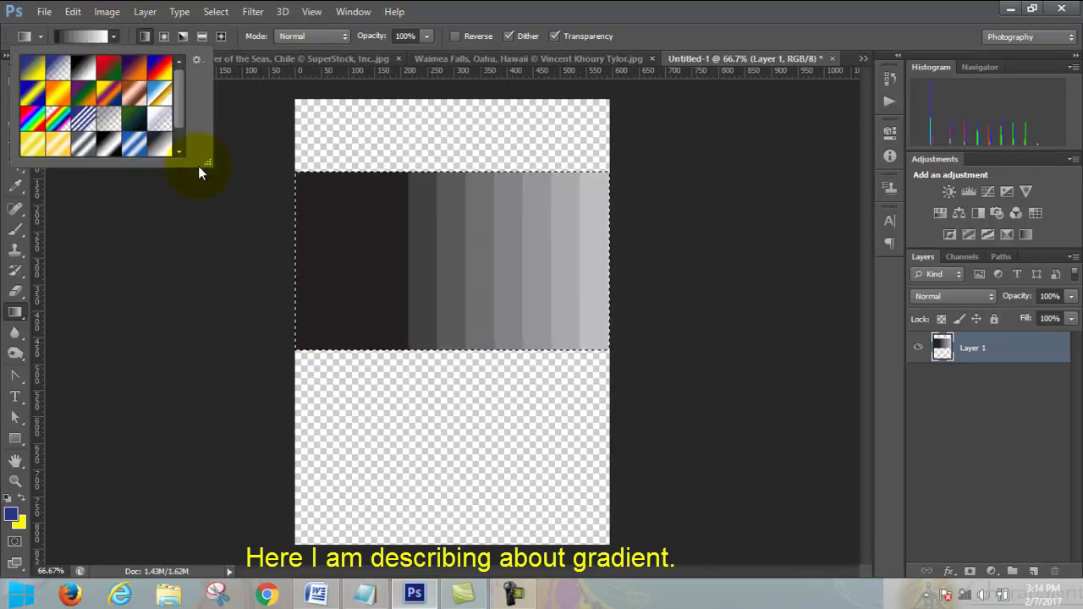
left_click_drag(206, 161, 338, 245)
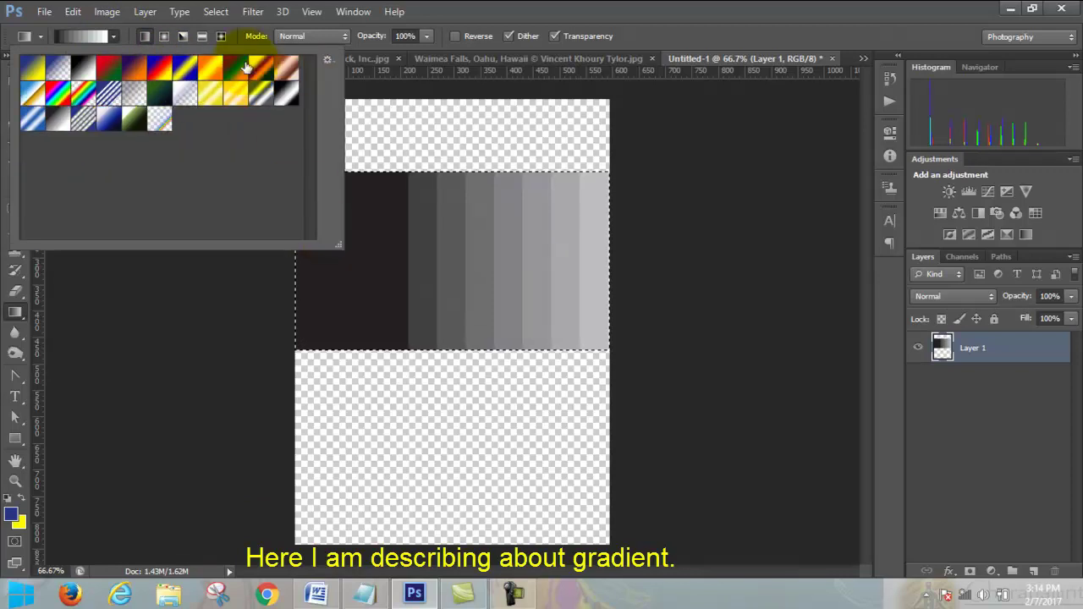
left_click(332, 63)
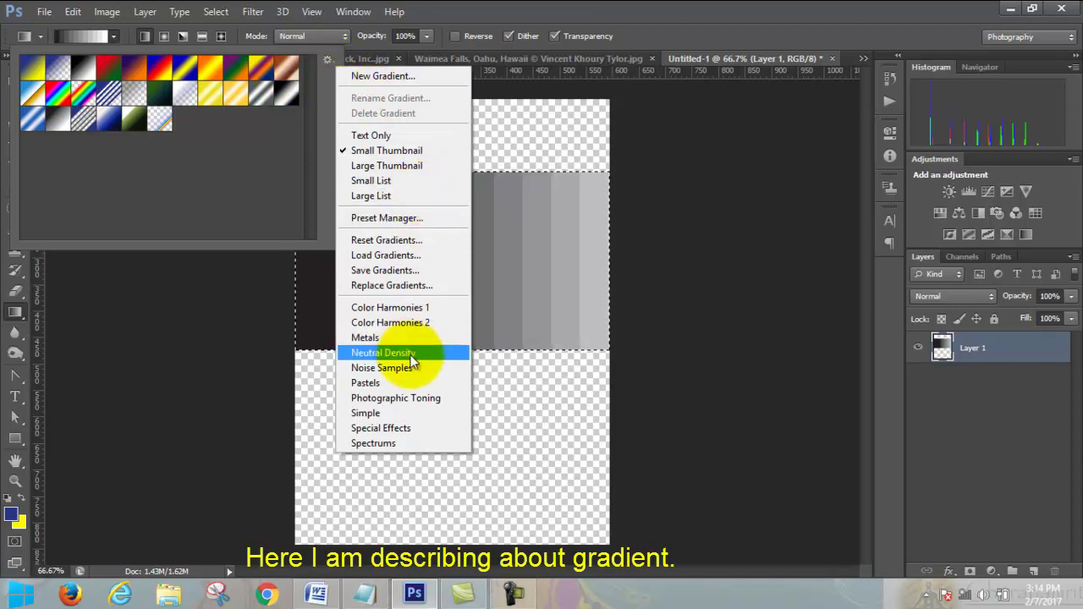
left_click(421, 442)
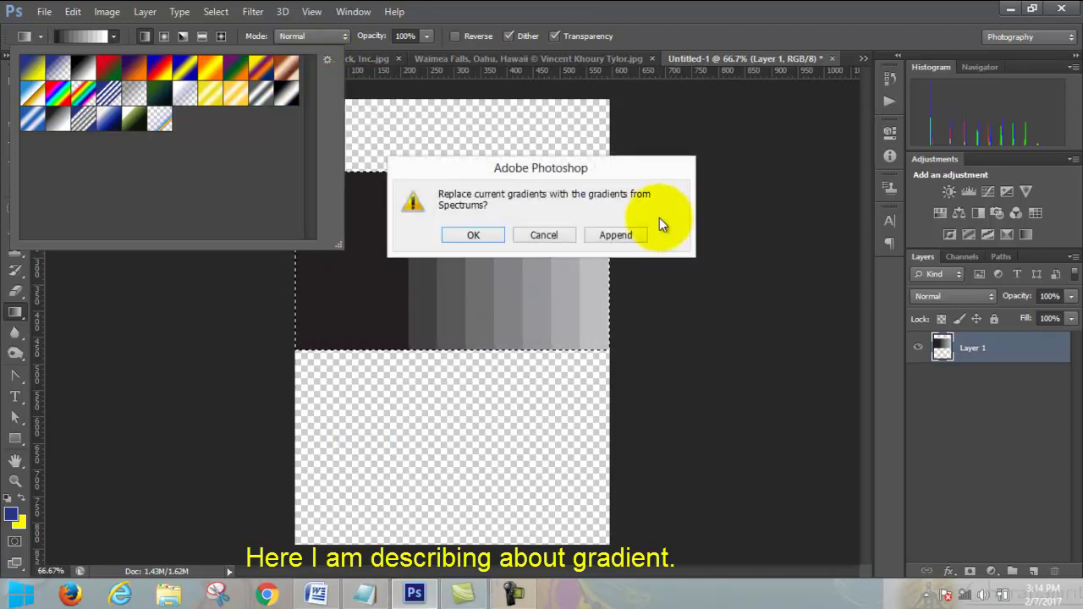
left_click(633, 234)
left_click(212, 125)
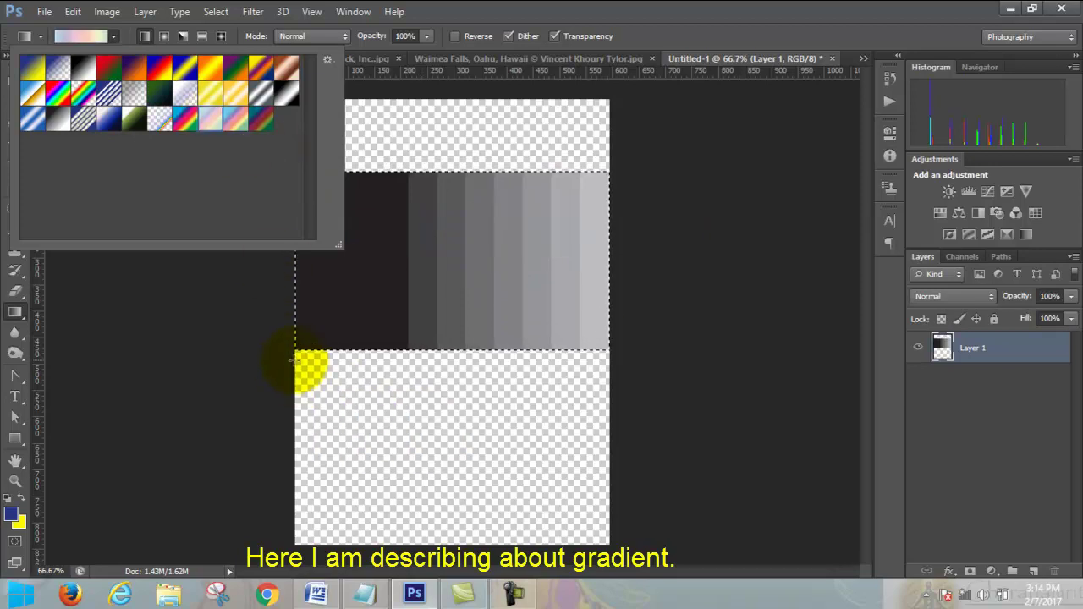
left_click(291, 378)
left_click_drag(604, 470, 603, 470)
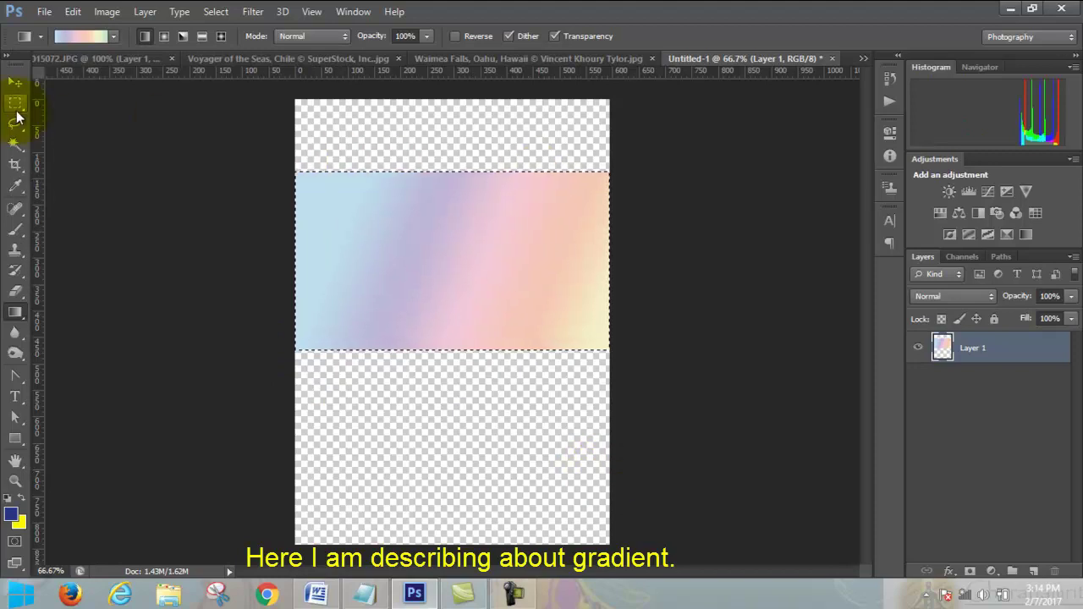
left_click(15, 103)
Step: Marquee-select a full-width band below the pastel gradient, dismissing empty-selection warnings
left_click_drag(296, 375, 356, 399)
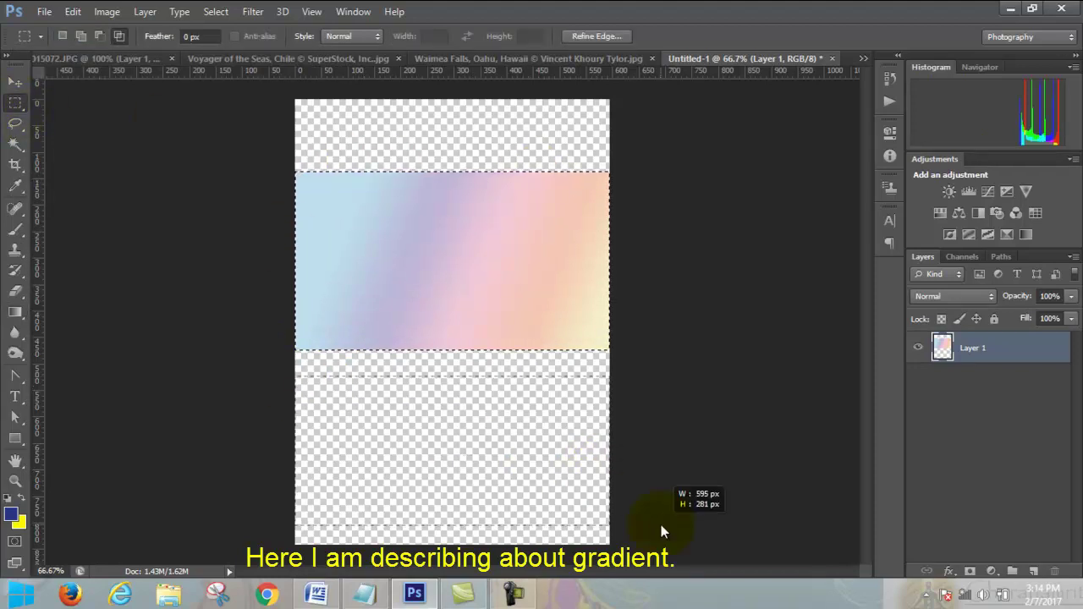
left_click(468, 372)
left_click(513, 240)
left_click(361, 208)
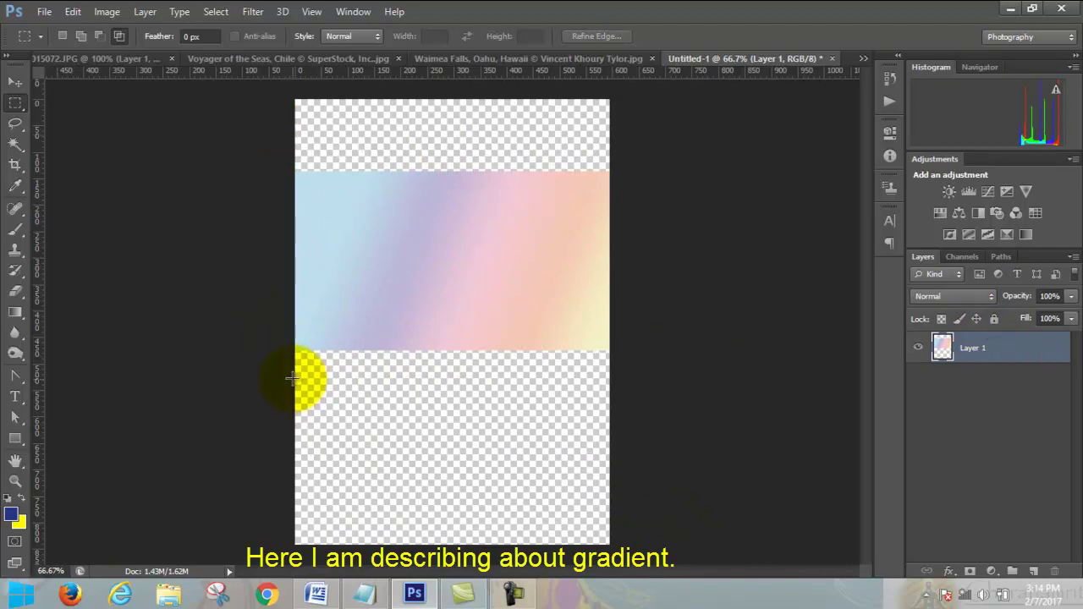
left_click_drag(293, 365, 358, 392)
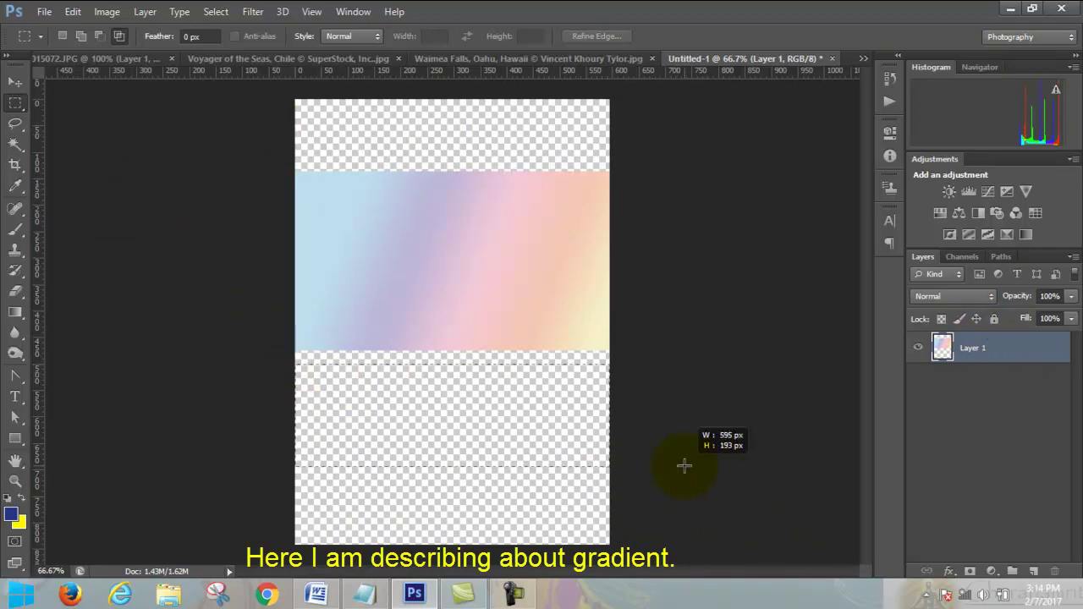
left_click_drag(470, 425, 703, 513)
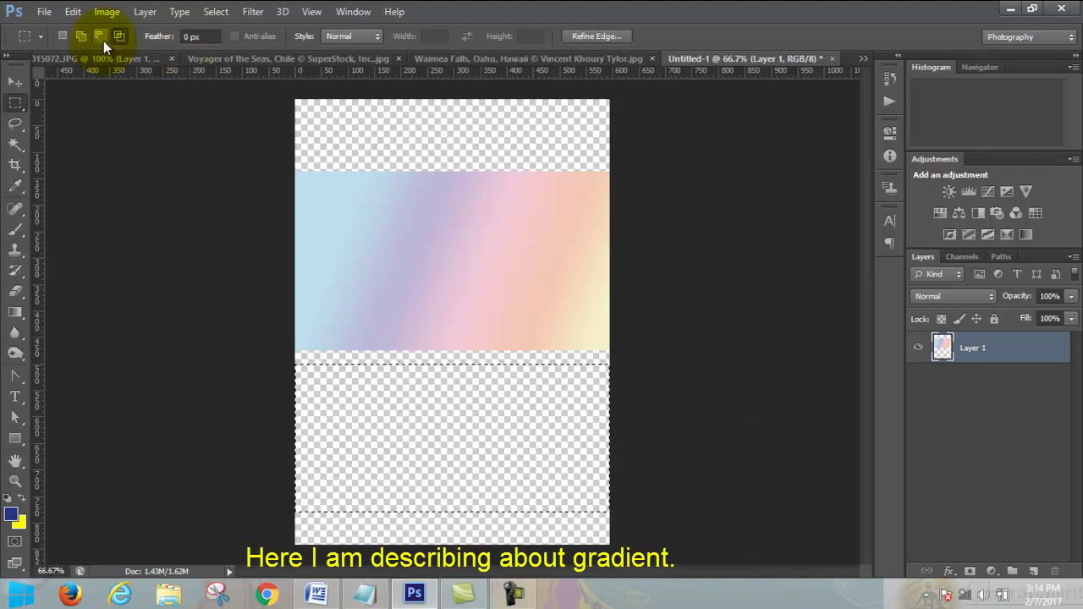
Step: Append Color Harmonies 1 gradients and fill the lower band yellow-to-orange
left_click(15, 312)
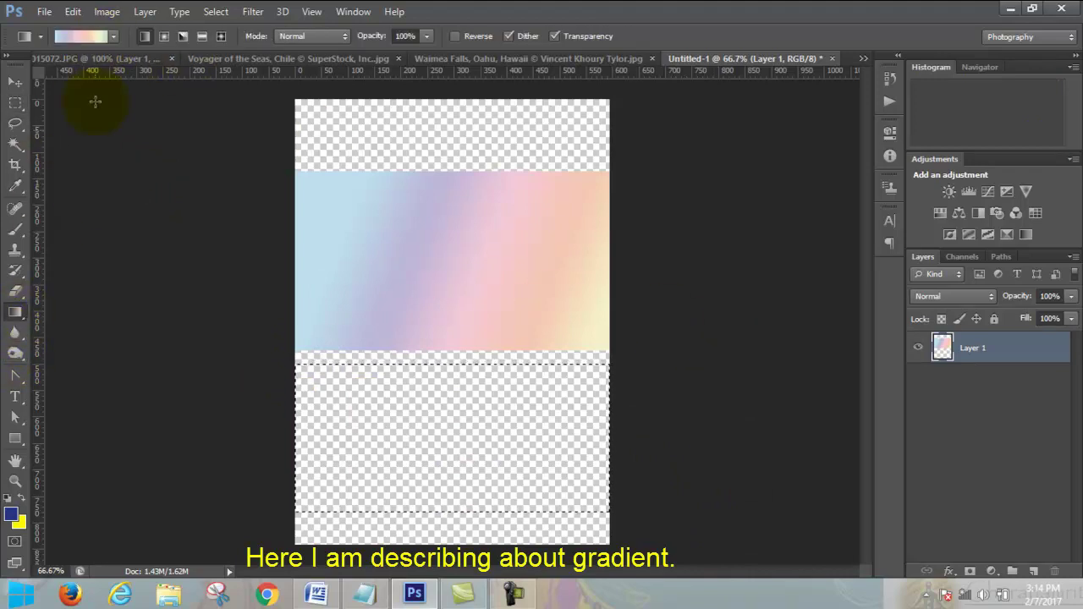
left_click(114, 37)
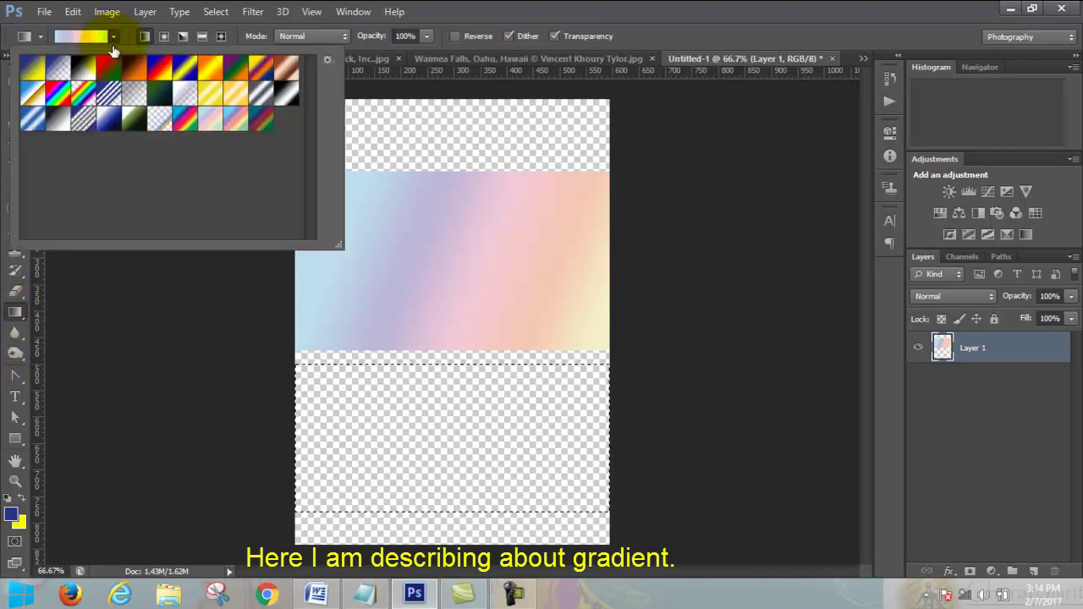
left_click(328, 59)
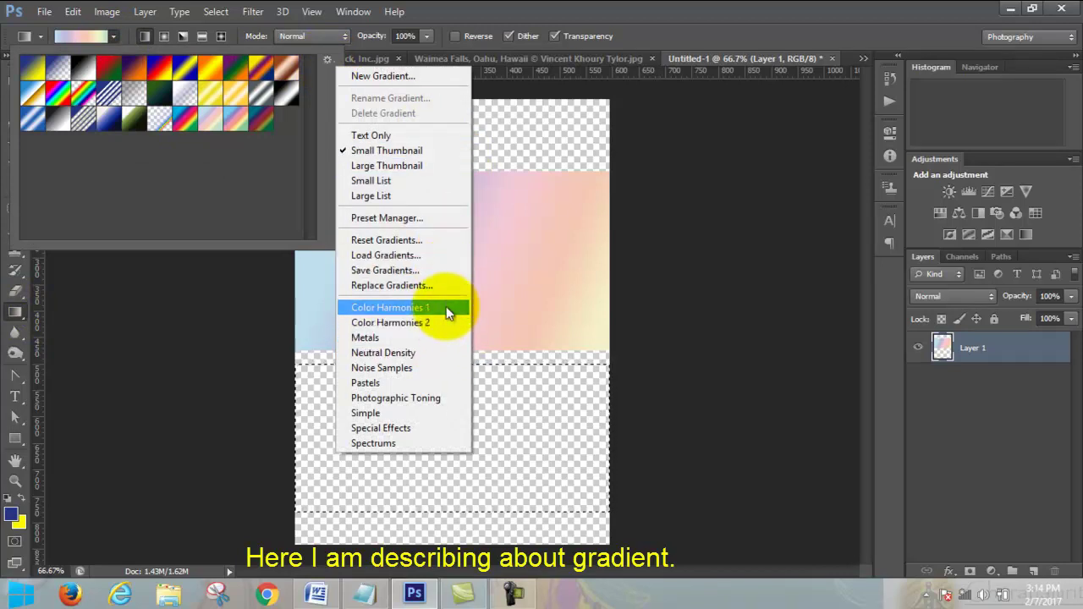
left_click(446, 308)
left_click(612, 235)
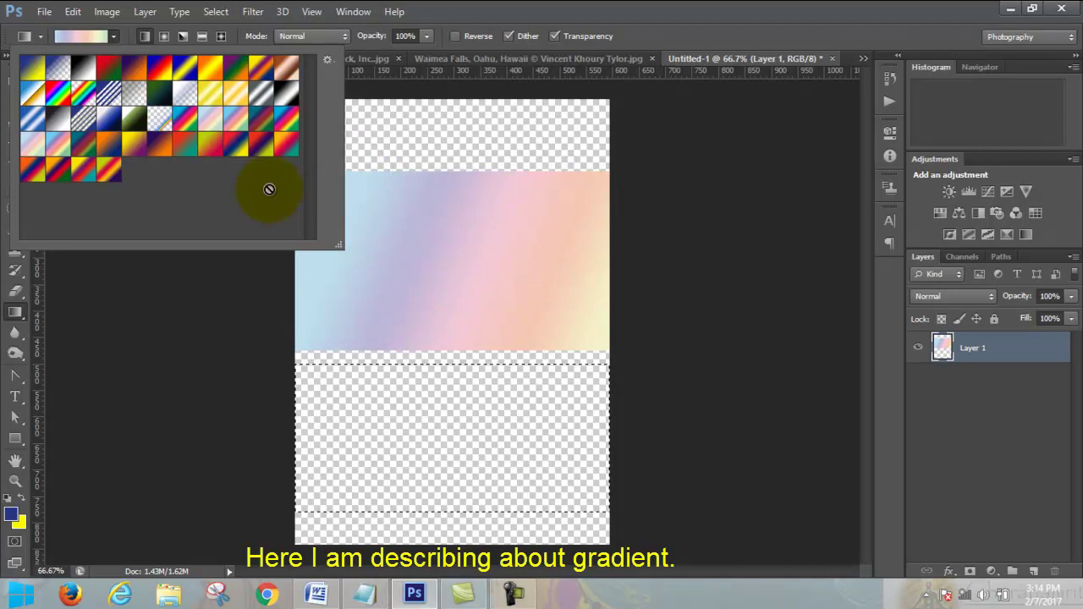
left_click(209, 147)
left_click(233, 145)
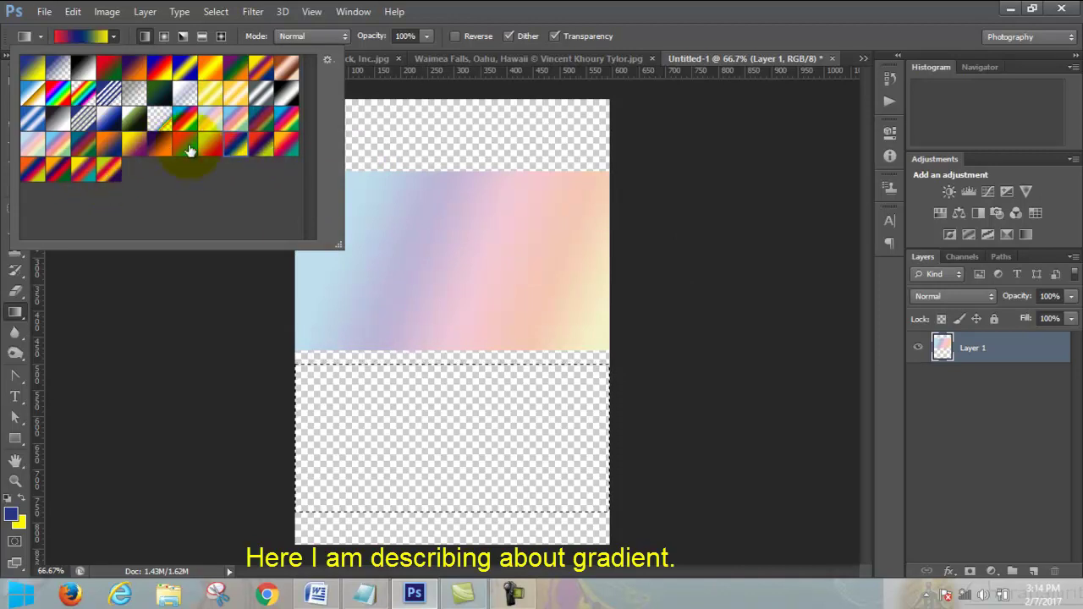
left_click(213, 148)
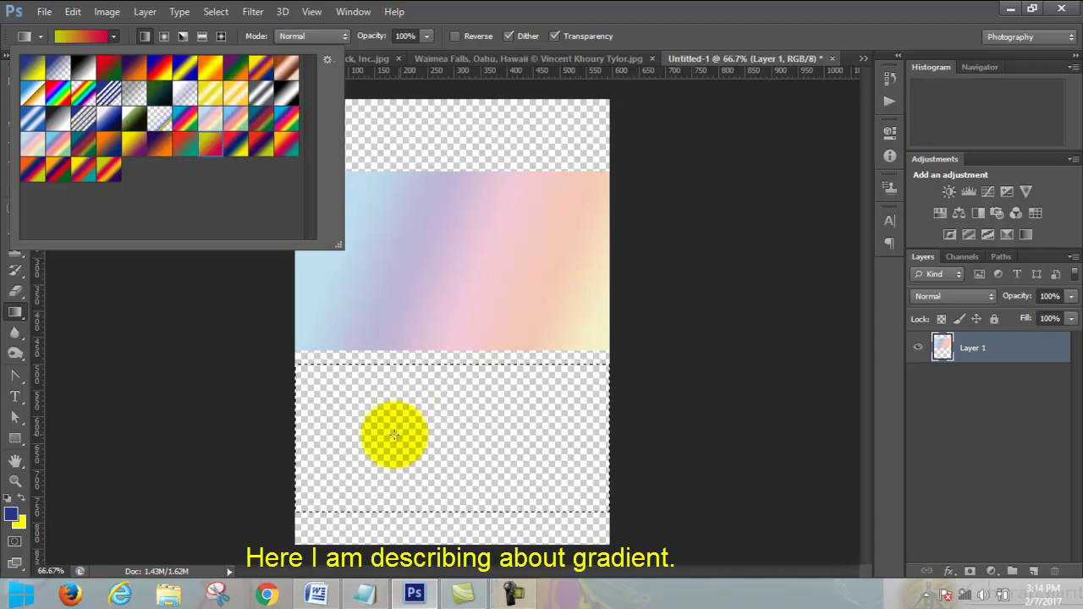
left_click_drag(395, 435, 734, 451)
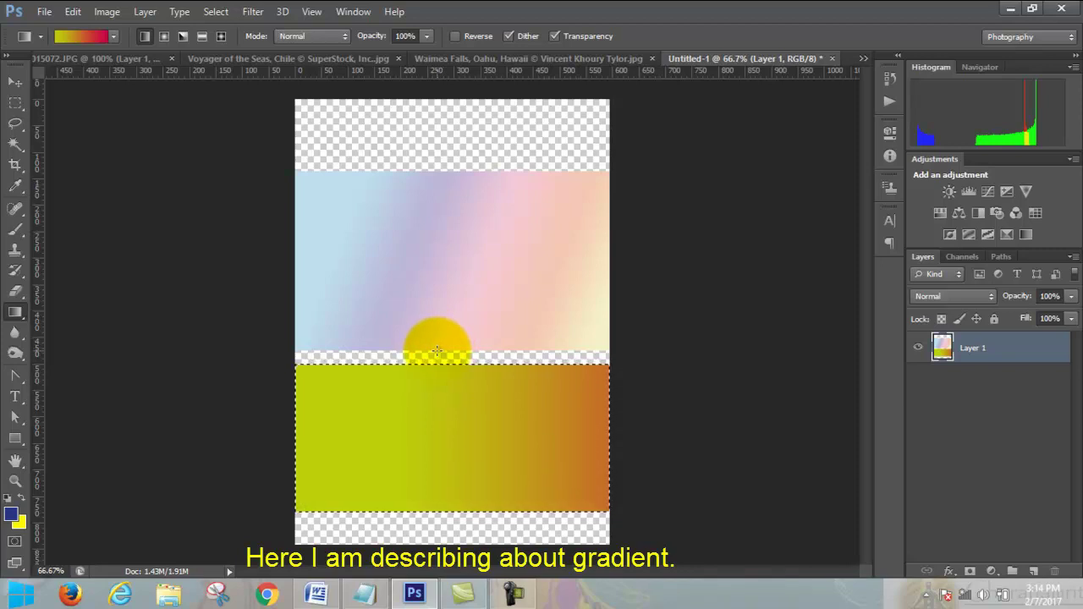
Step: Choose the Red, Green preset and open it in the Gradient Editor
left_click(113, 38)
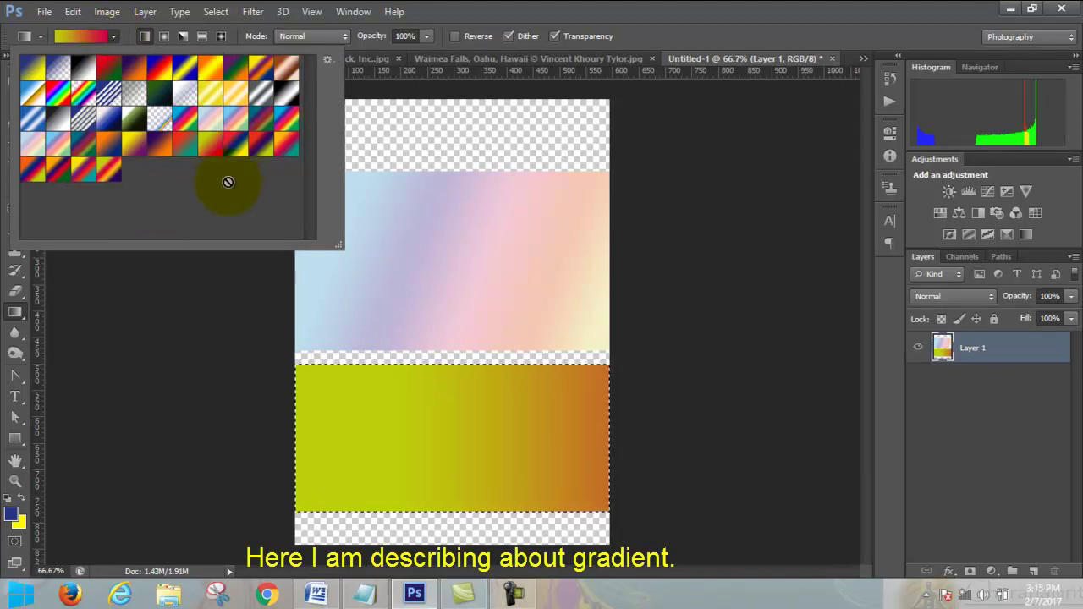
left_click_drag(60, 78, 111, 79)
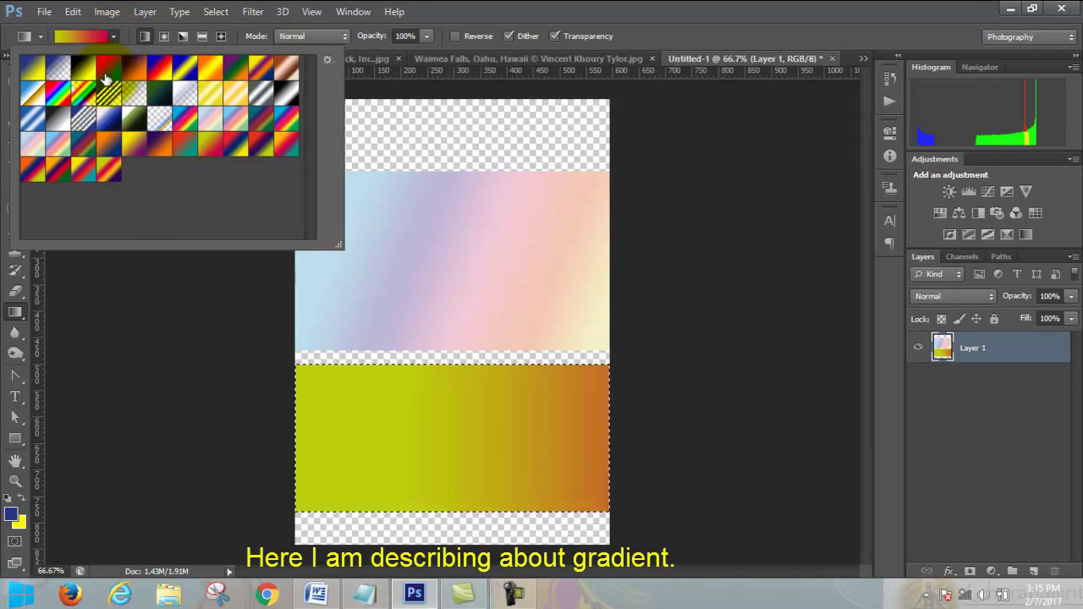
left_click(111, 79)
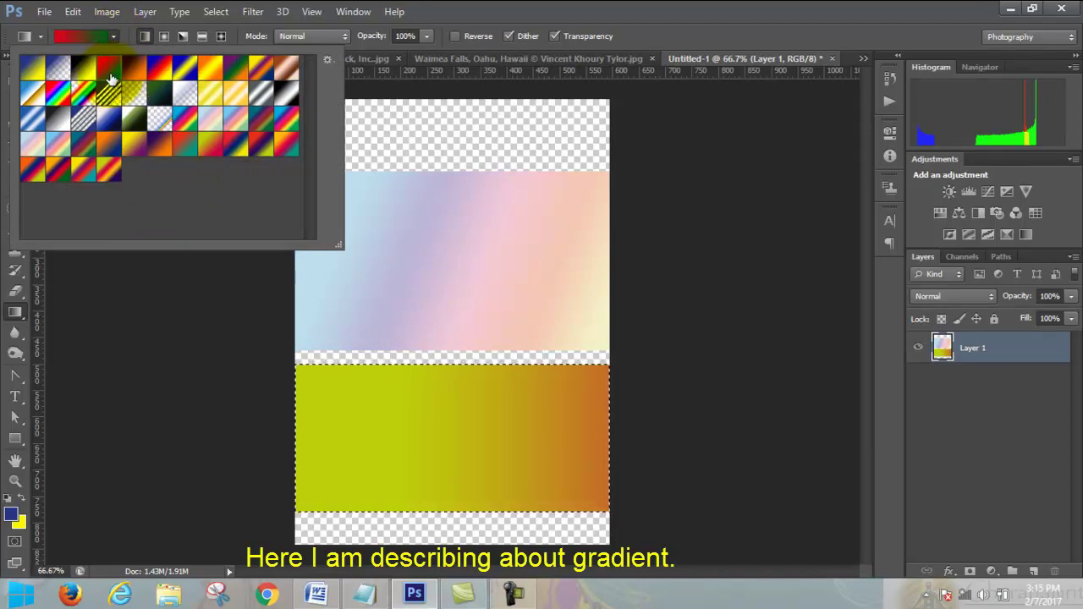
double_click(111, 79)
left_click(94, 35)
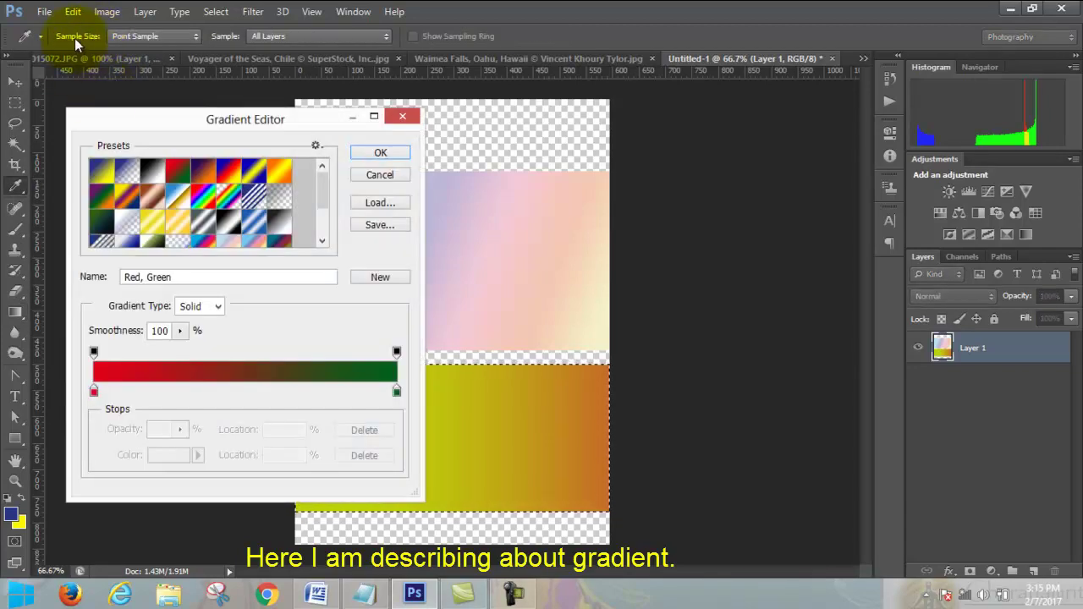
Step: Add a bright green colour stop at 47% to the Red, Green gradient
left_click(404, 117)
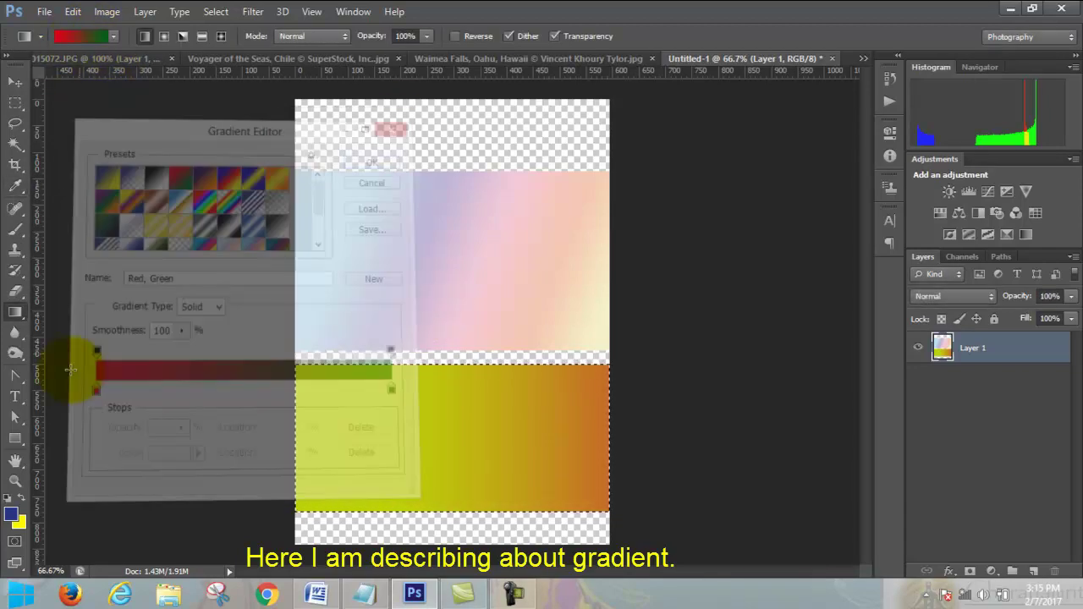
left_click(72, 37)
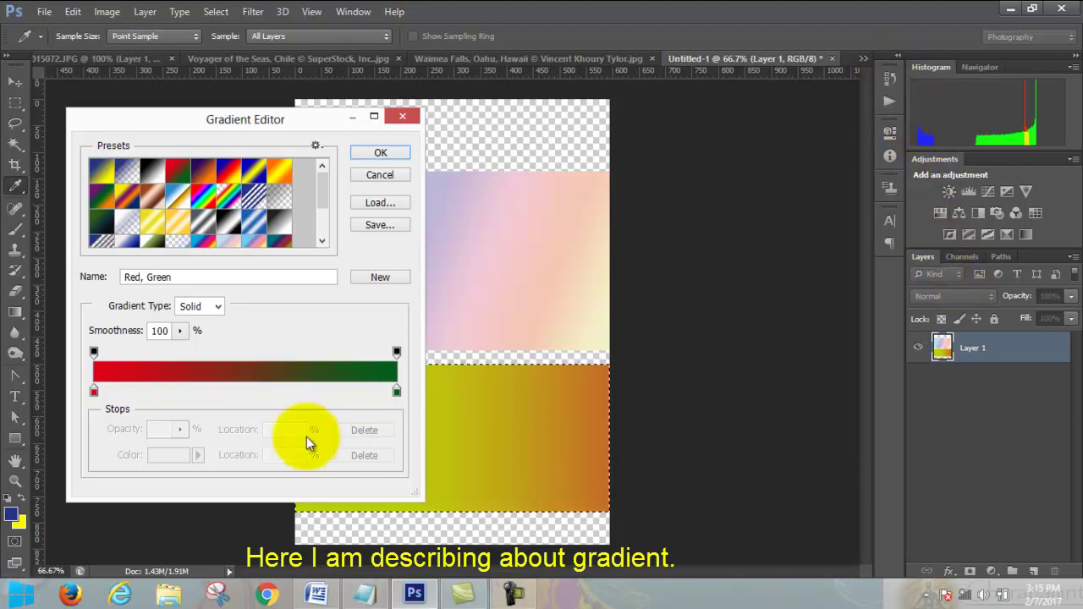
left_click(236, 391)
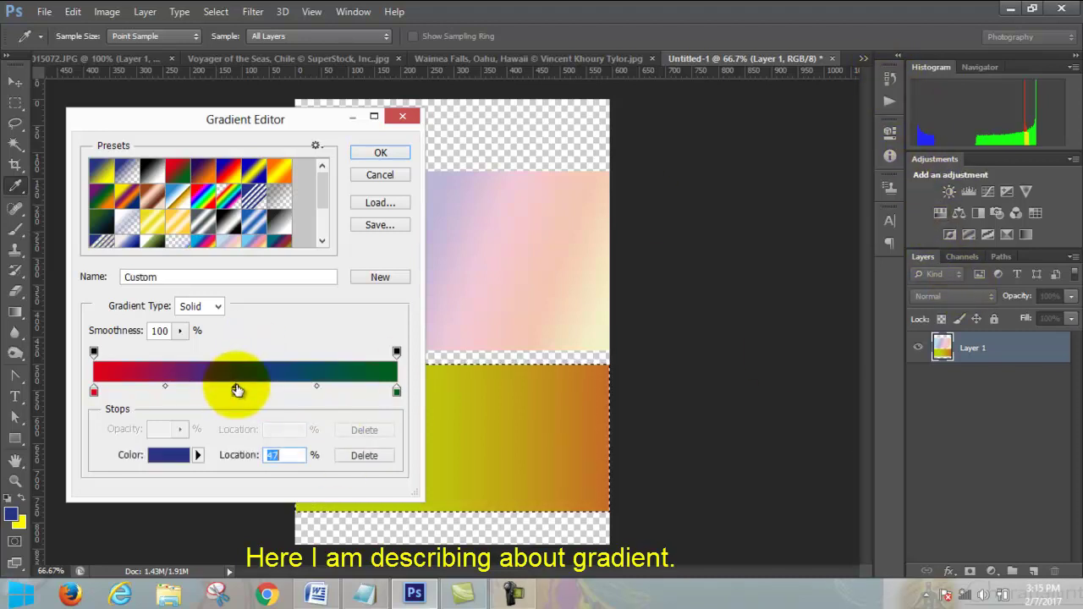
double_click(236, 394)
left_click_drag(850, 363, 850, 350)
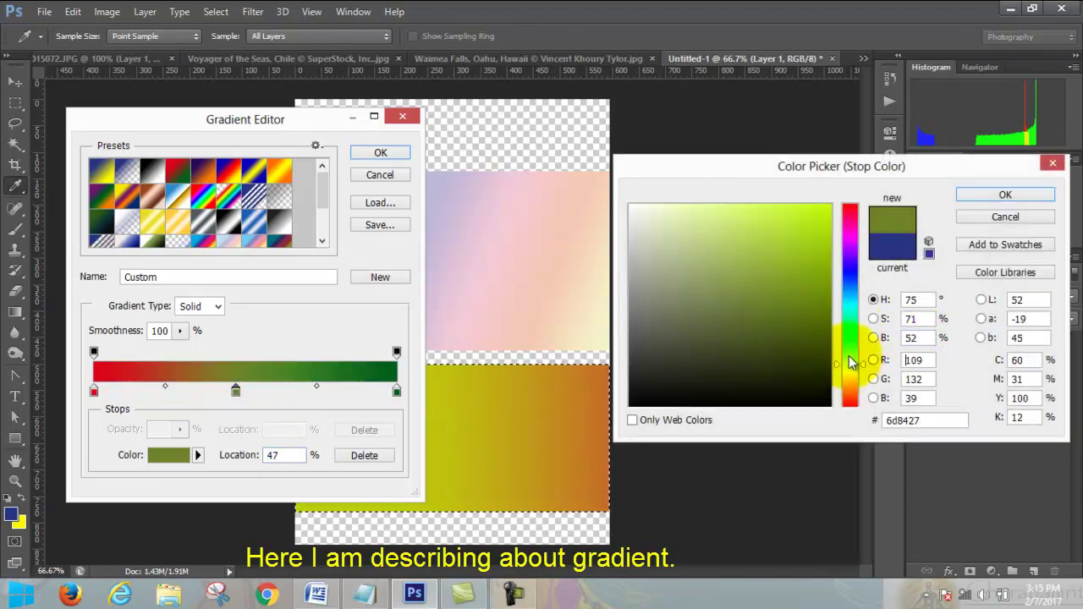
left_click(823, 220)
left_click(1005, 195)
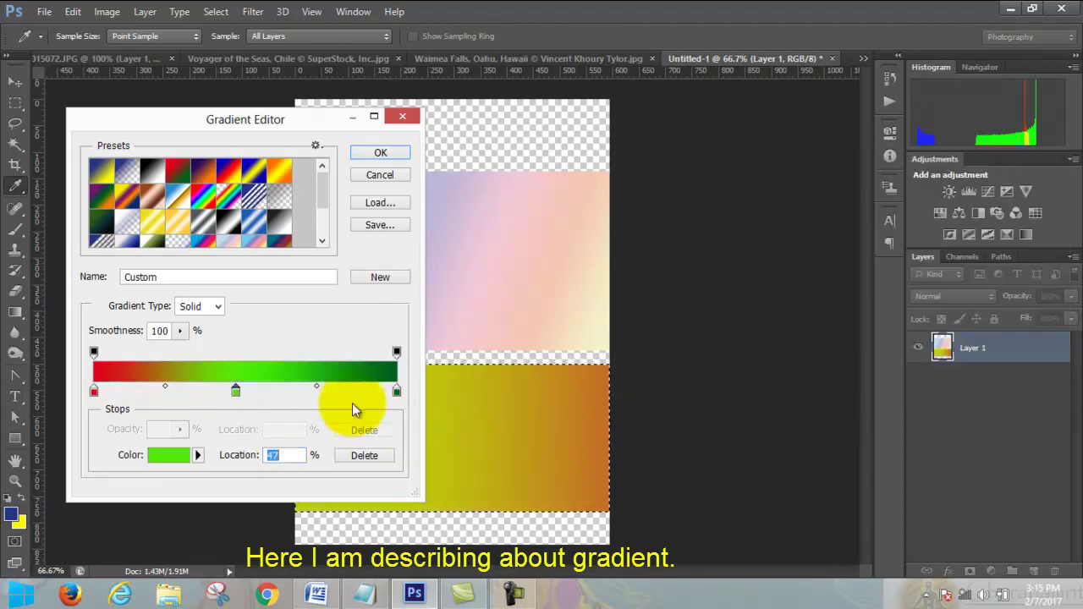
Step: Add an olive colour stop at 80%
left_click(336, 392)
double_click(336, 391)
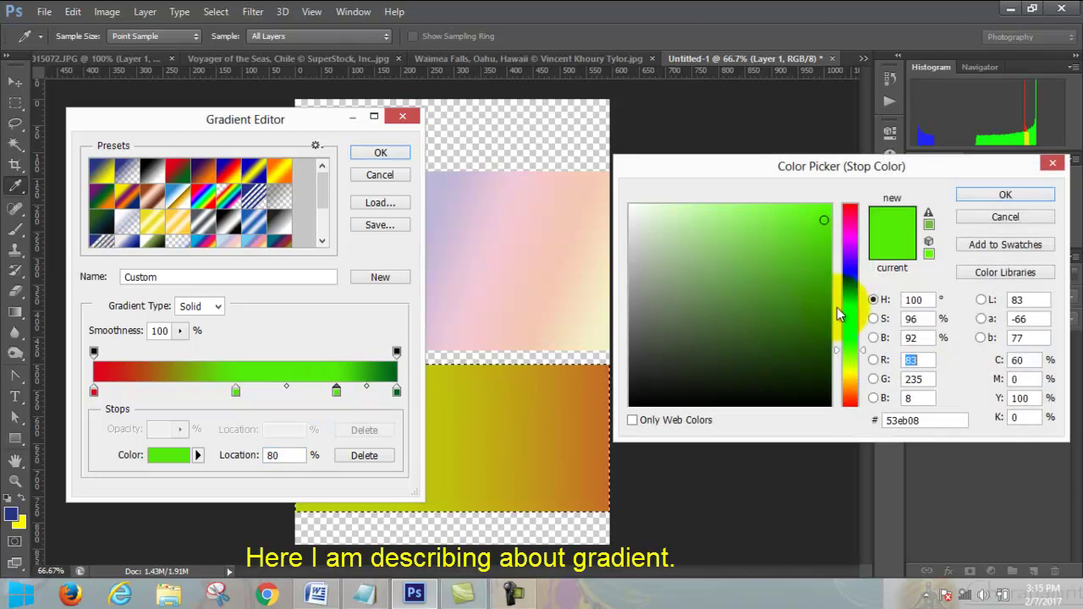
left_click(850, 370)
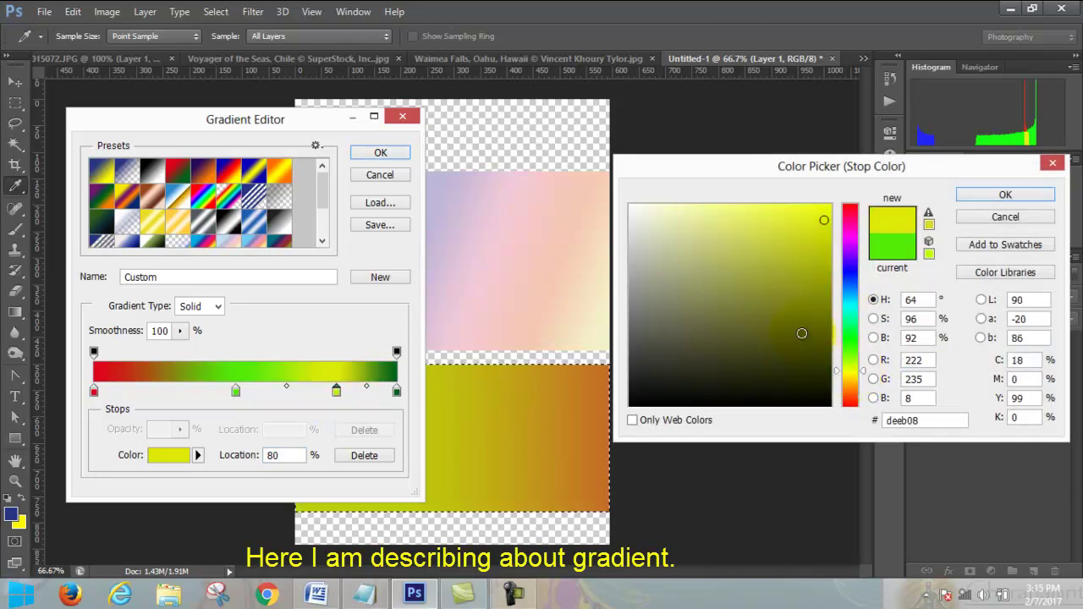
left_click(818, 216)
left_click(1006, 195)
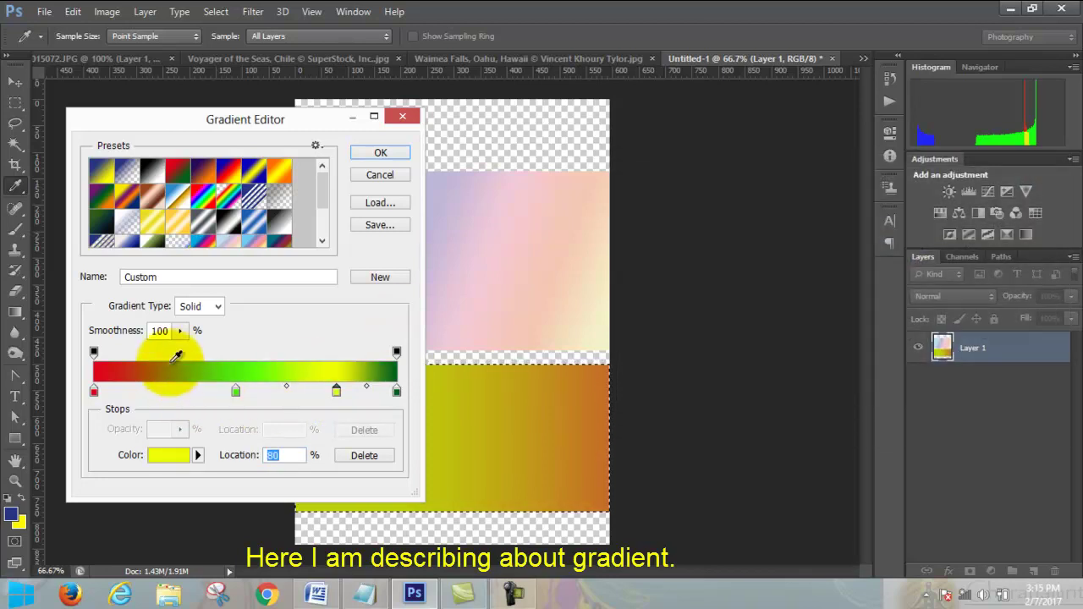
left_click(170, 368)
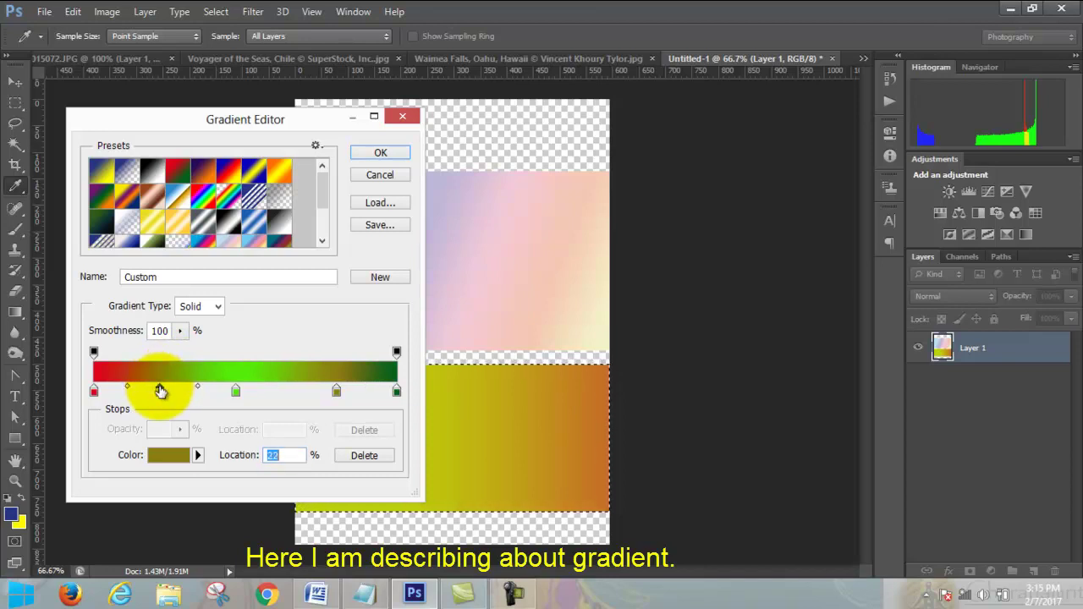
Step: Remove trial stops near 22–24% and add a bright magenta stop at 25%
left_click_drag(160, 391, 161, 415)
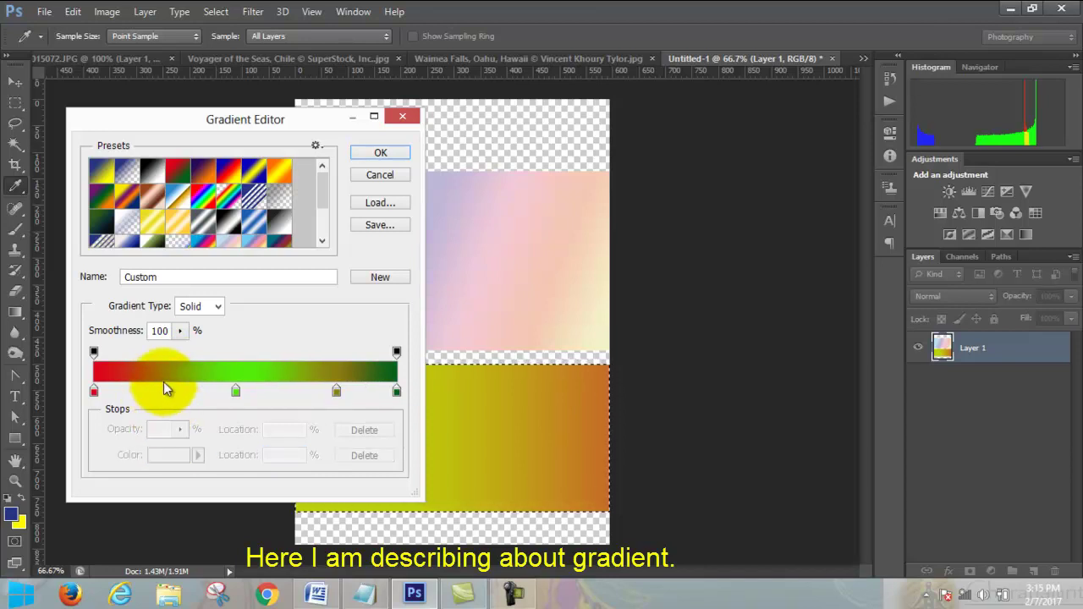
left_click(166, 390)
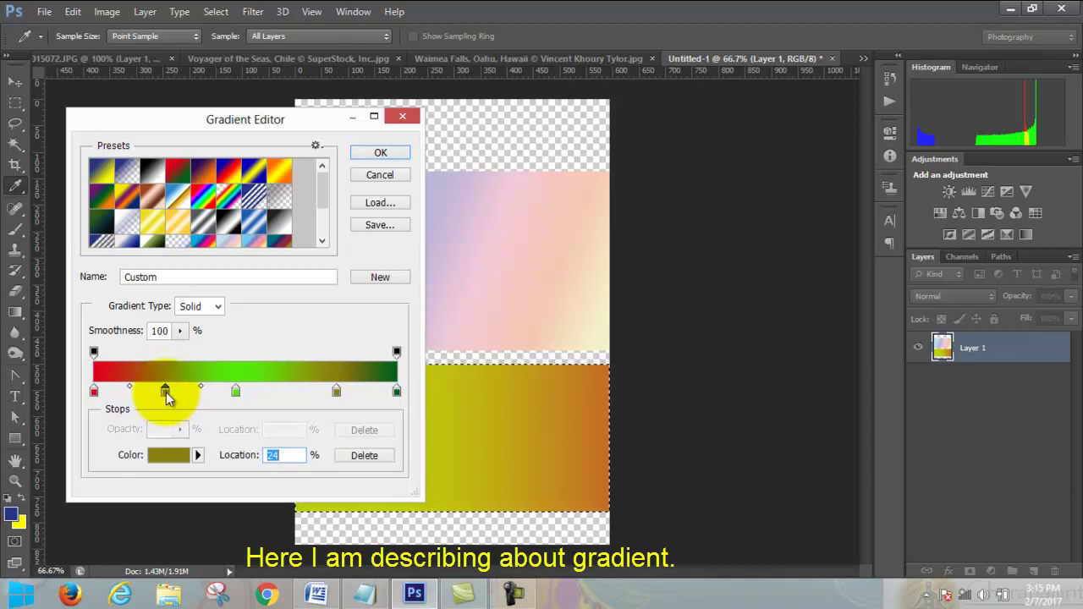
left_click_drag(166, 391, 163, 415)
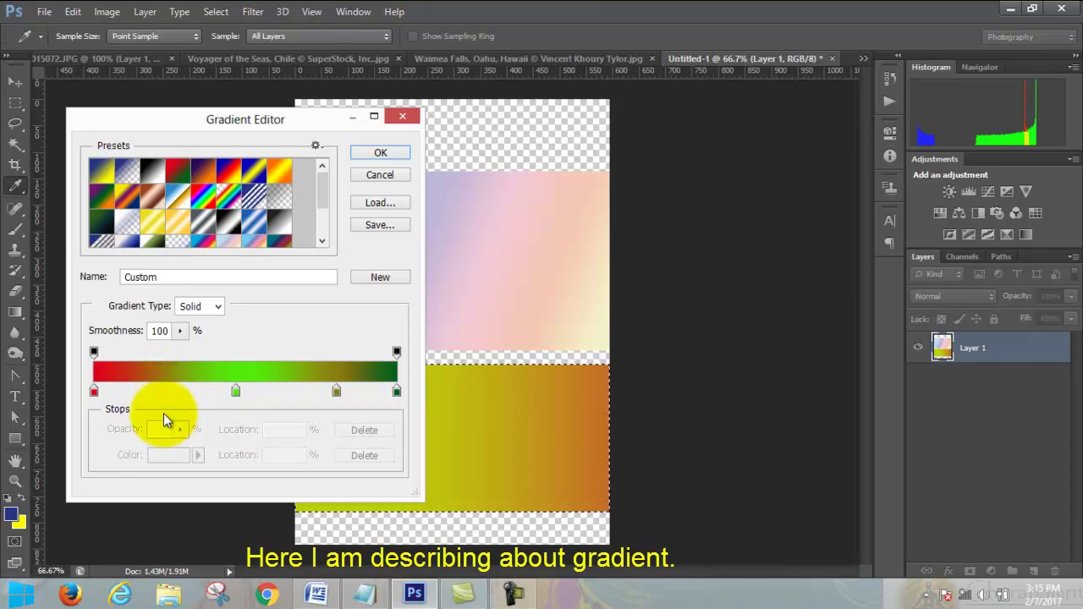
left_click(169, 390)
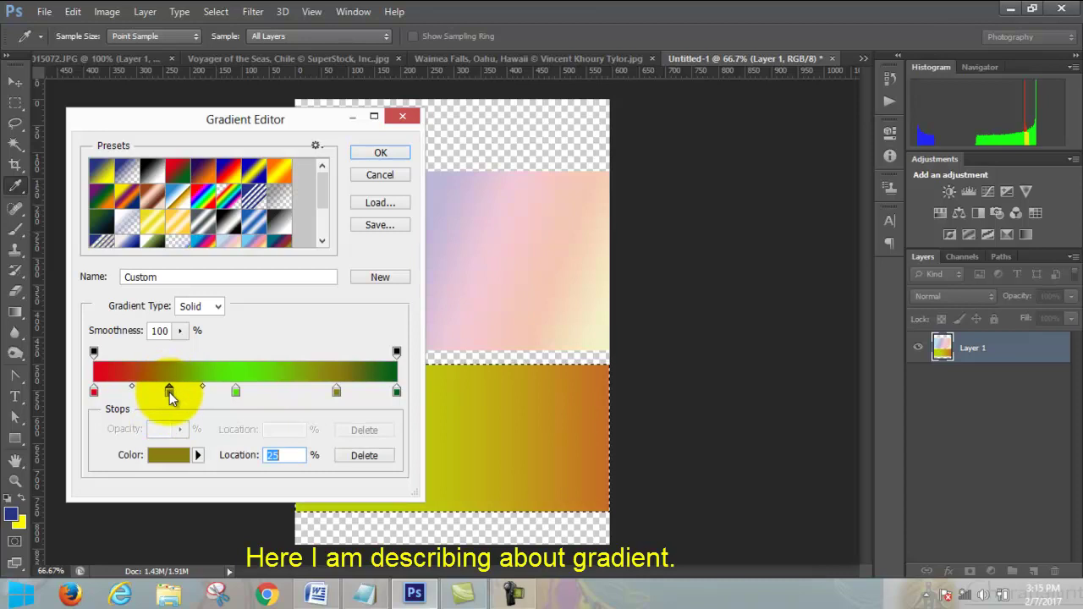
double_click(170, 392)
left_click_drag(865, 347, 864, 252)
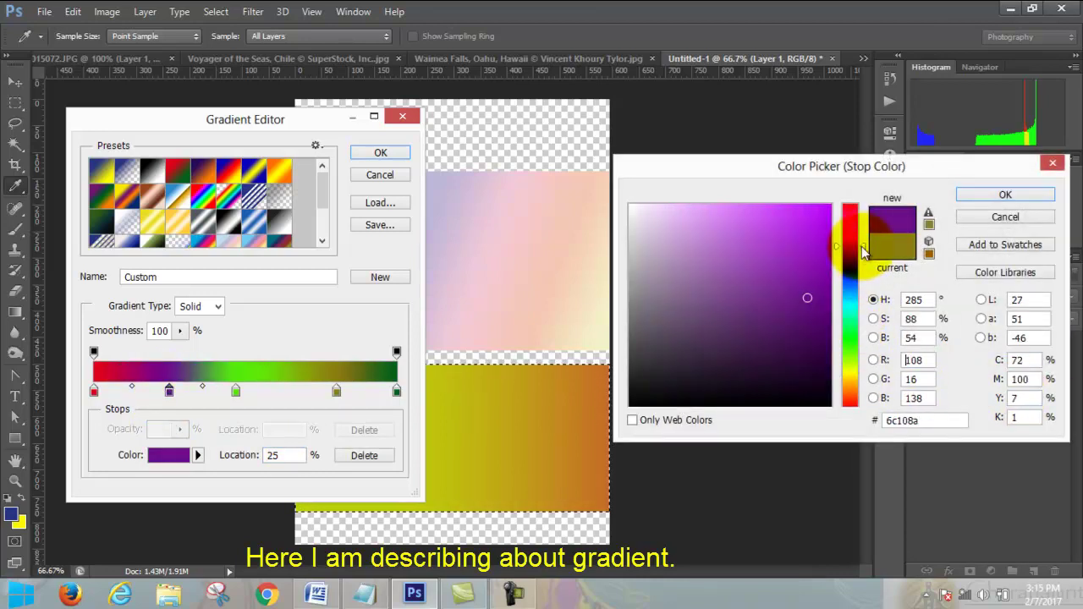
left_click(829, 207)
left_click(1006, 195)
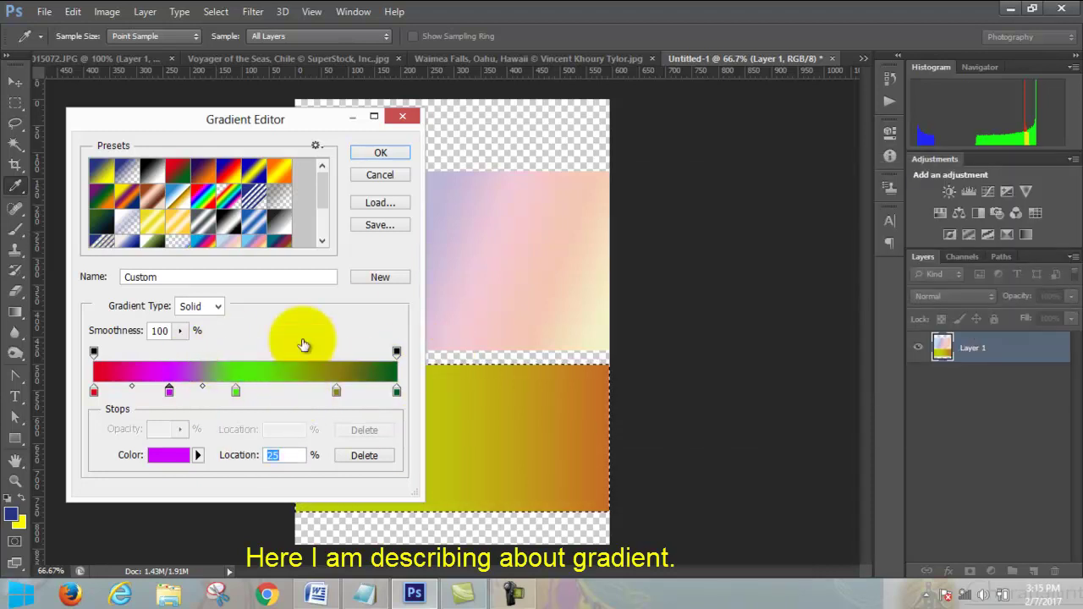
Step: Adjust the red-to-magenta transition midpoint between the first two stops
left_click(170, 391)
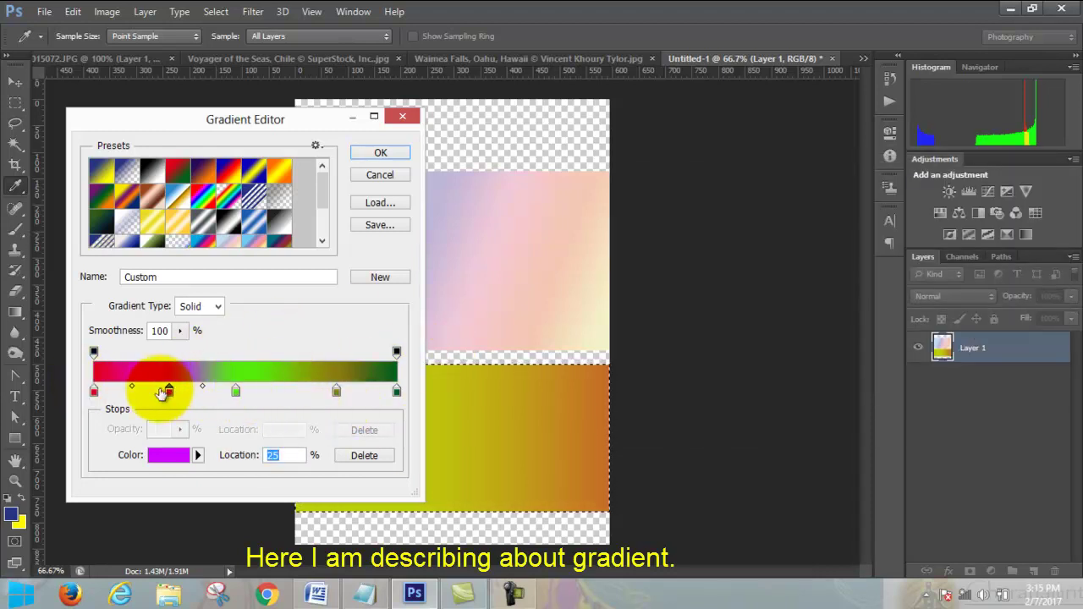
left_click_drag(132, 387, 132, 388)
left_click(143, 391)
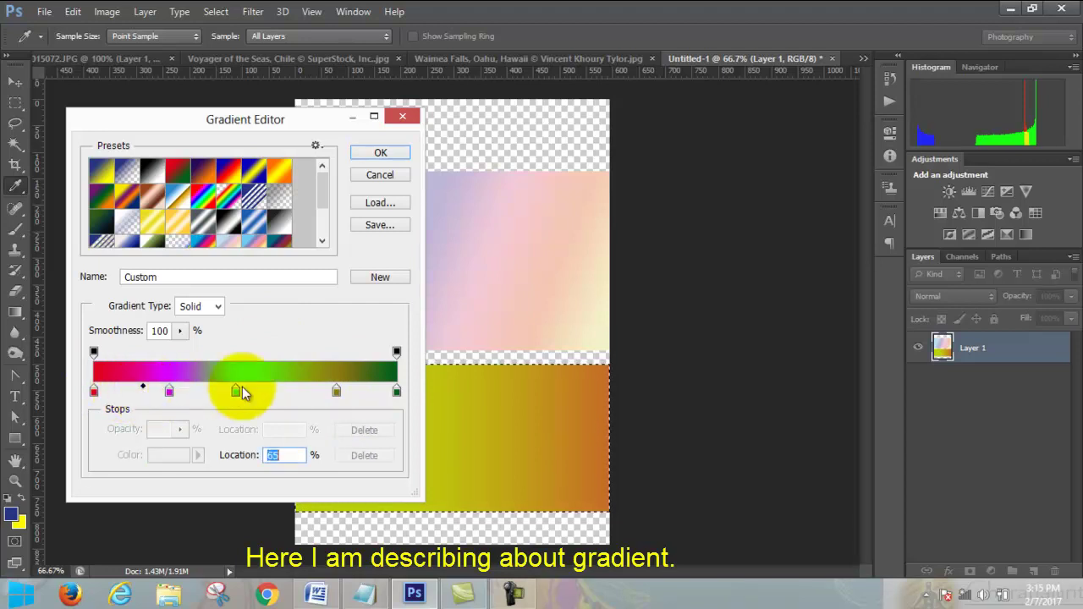
left_click(336, 392)
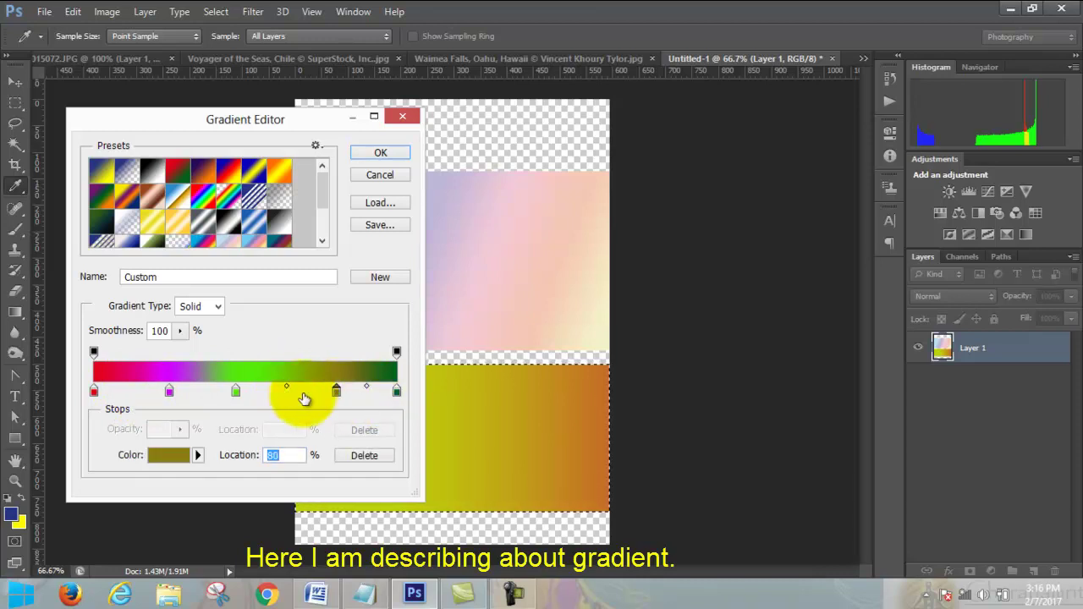
Step: Save the multicolour gradient as a new, renamed preset
left_click(389, 278)
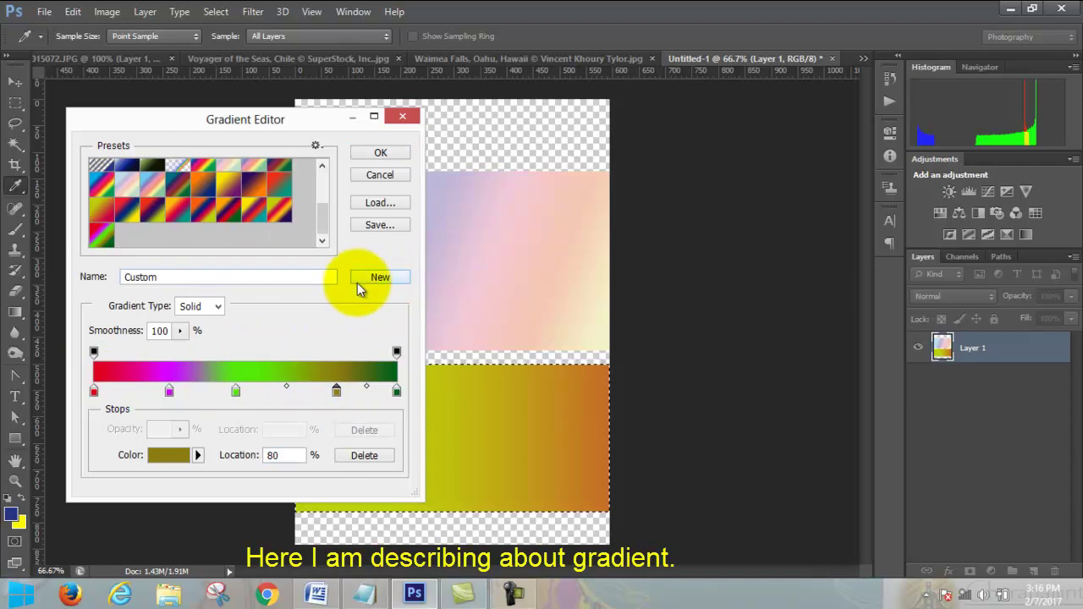
left_click_drag(229, 277, 99, 289)
type("my-gradient1")
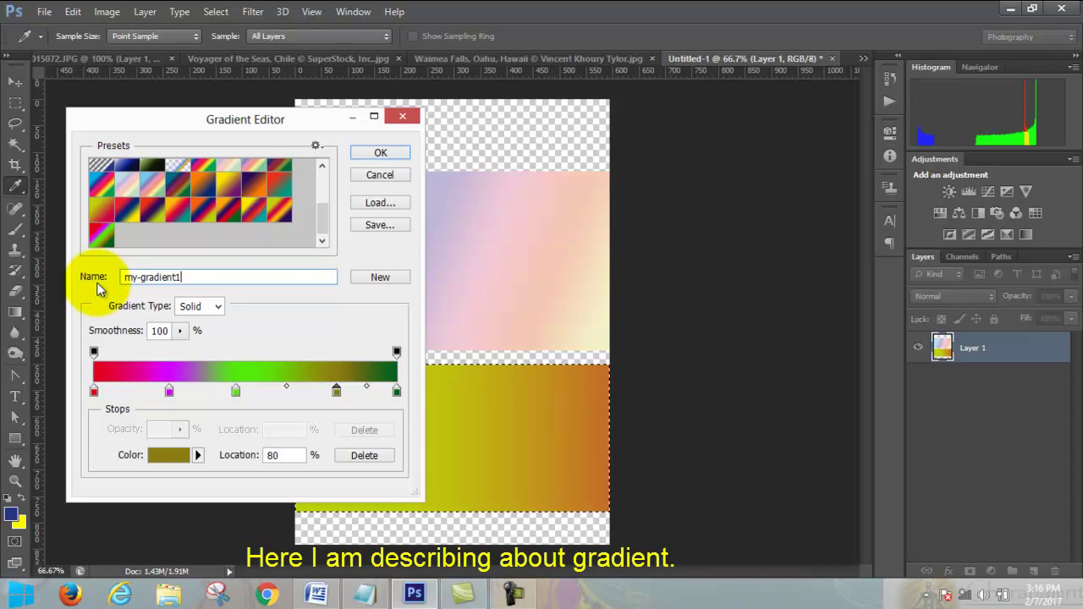
left_click(392, 282)
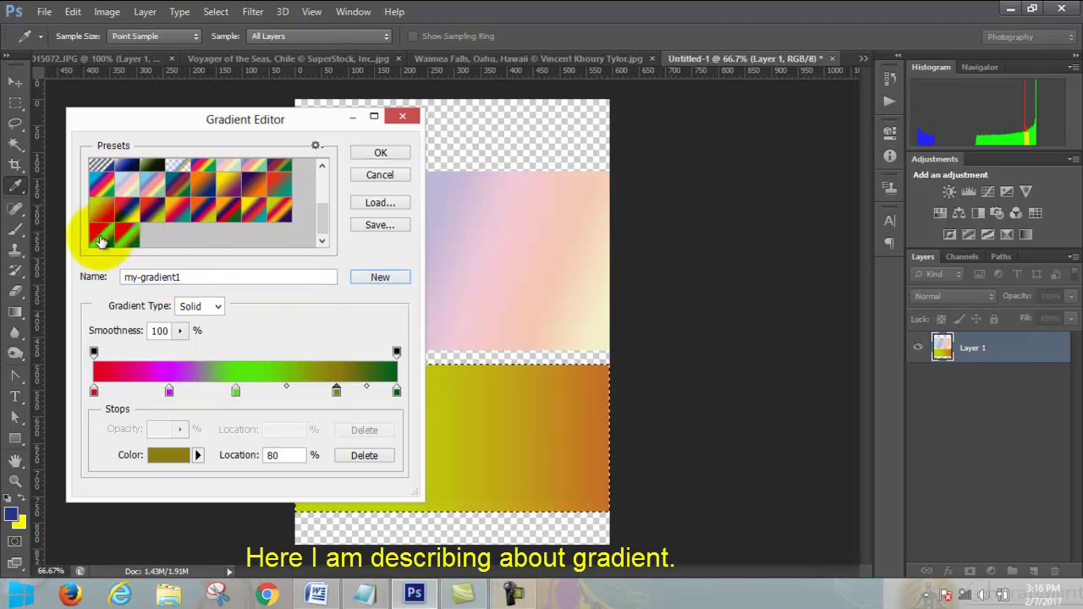
Step: Delete the duplicate custom gradient preset, leaving a single copy
left_click(127, 241)
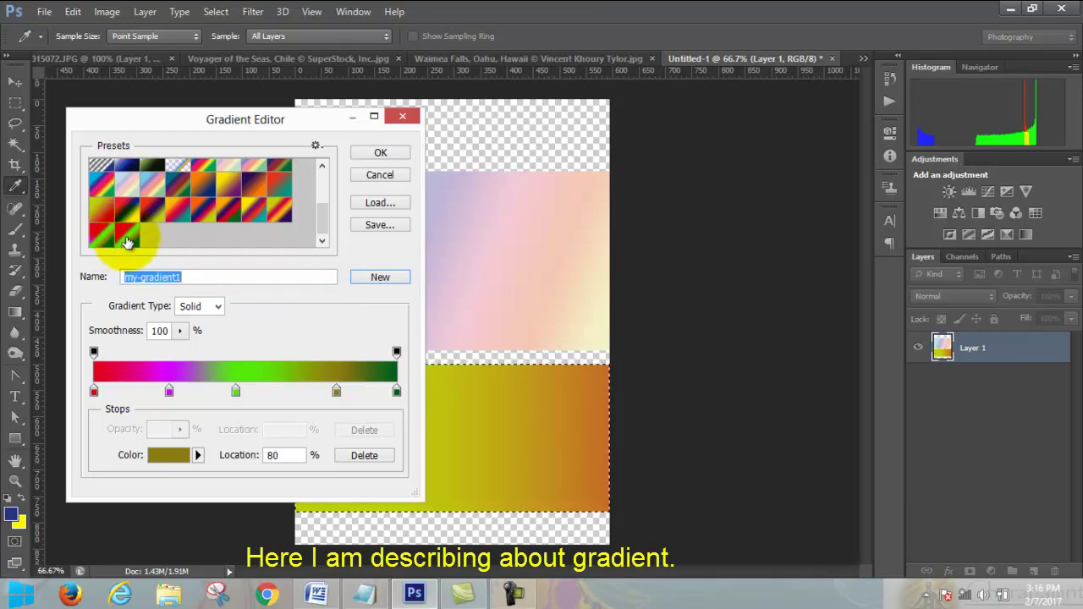
left_click(99, 240)
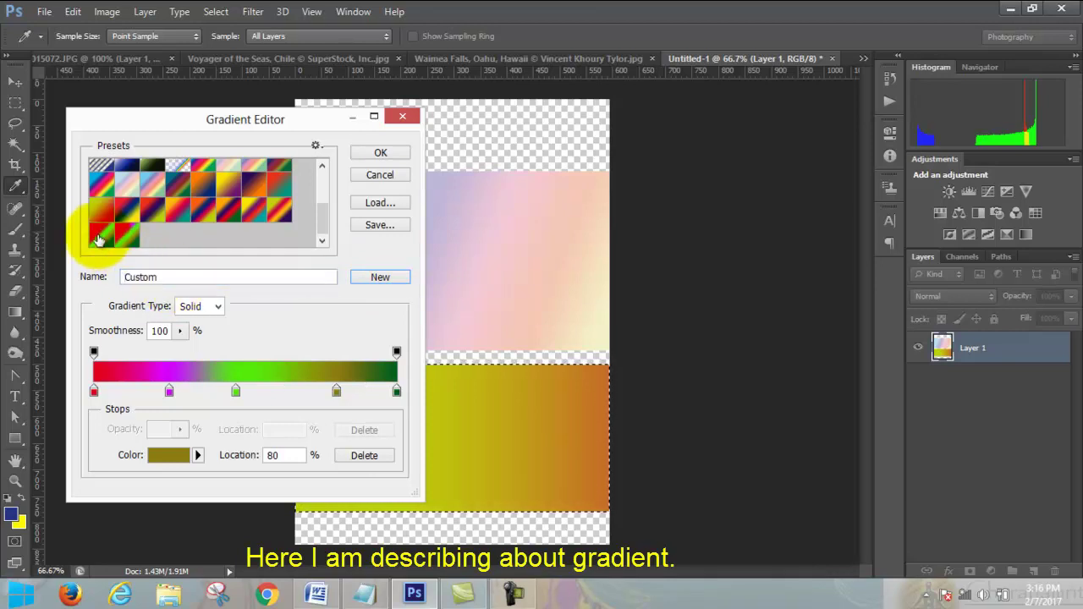
left_click(103, 241)
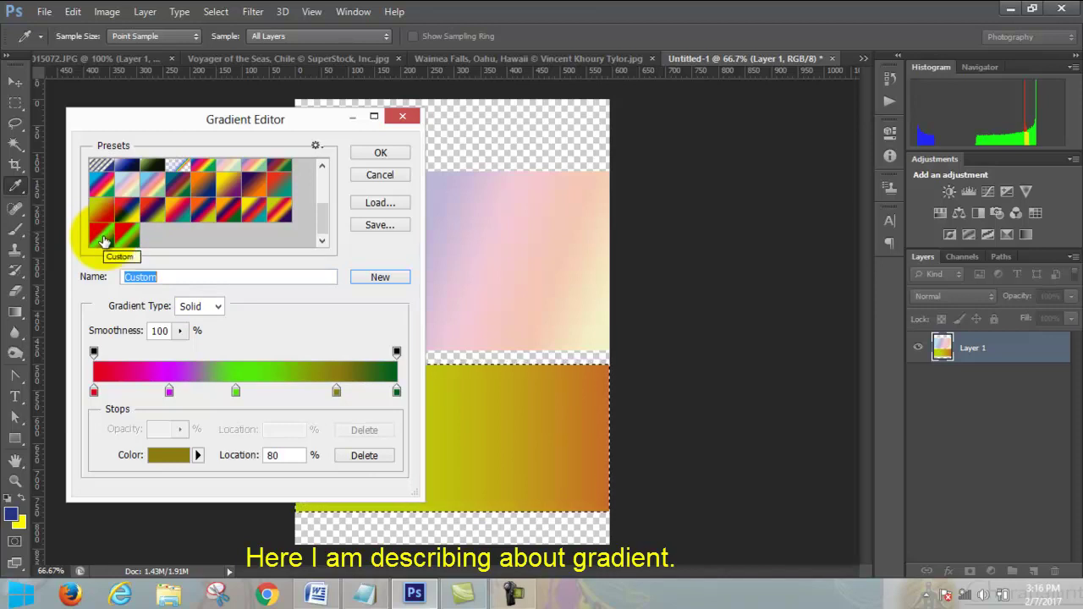
right_click(103, 242)
left_click(161, 283)
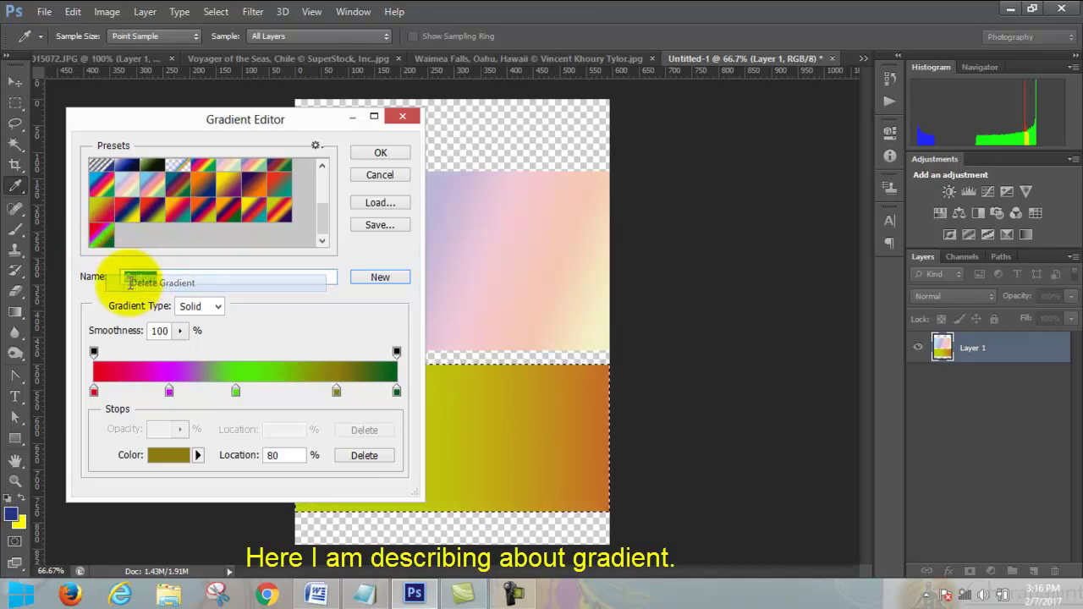
mouse_move(322, 232)
left_mouse_down()
mouse_move(323, 165)
mouse_move(322, 182)
left_mouse_up()
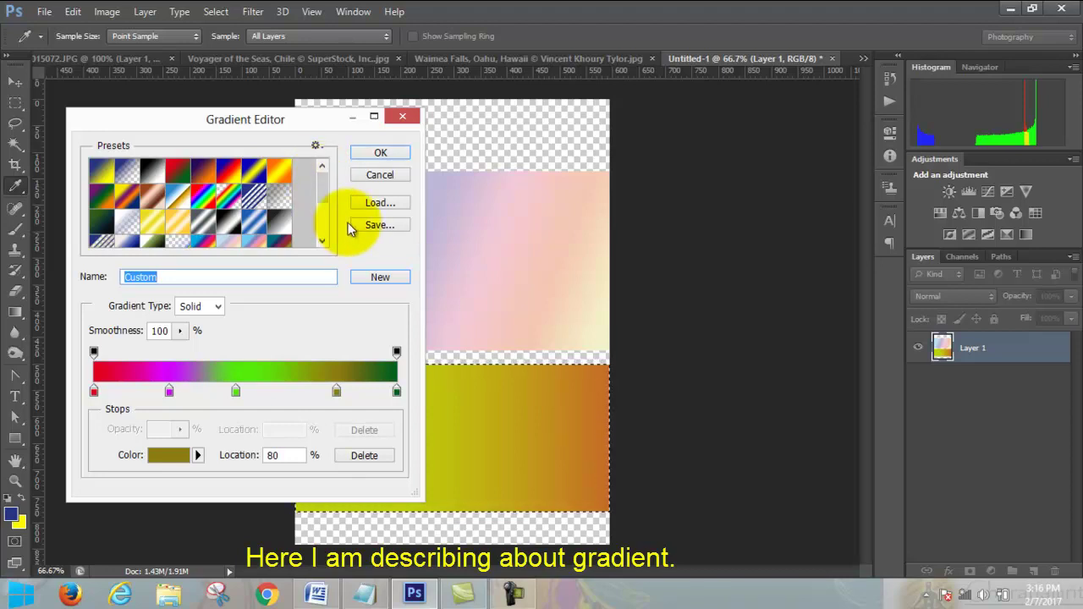
Step: Save the gradient presets to the Desktop as pc1 Gradients.grd and close the Gradient Editor
left_click(388, 227)
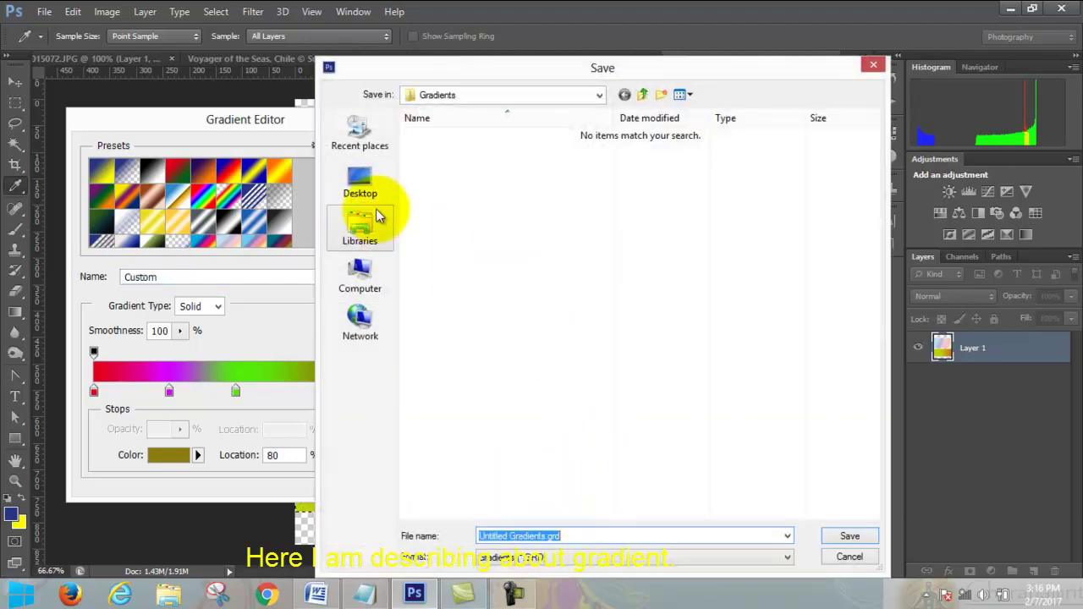
left_click(377, 193)
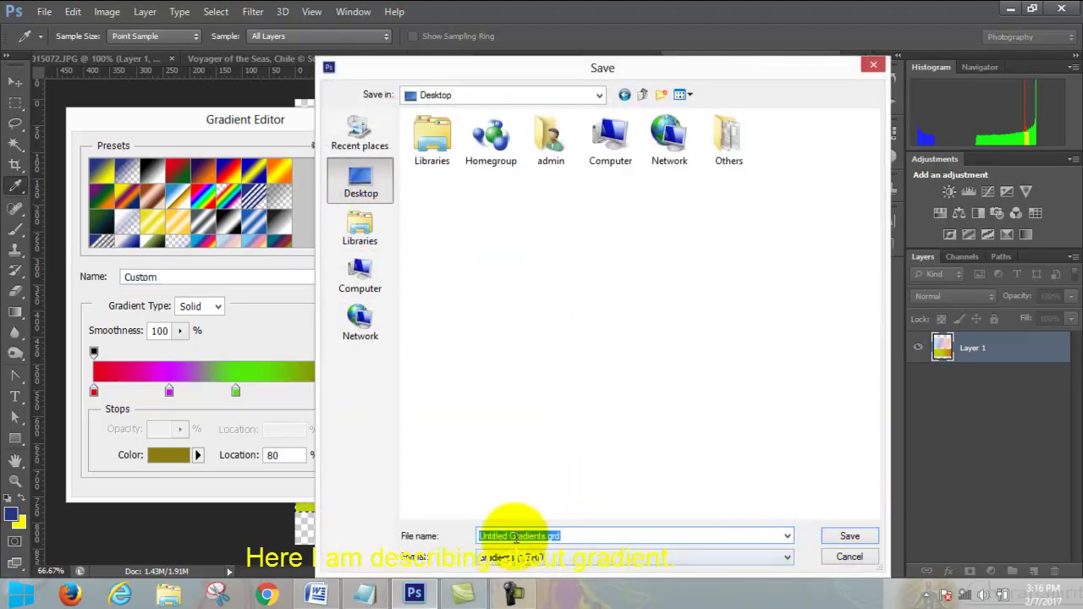
left_click(506, 536)
left_click_drag(506, 536, 476, 542)
type("pc1")
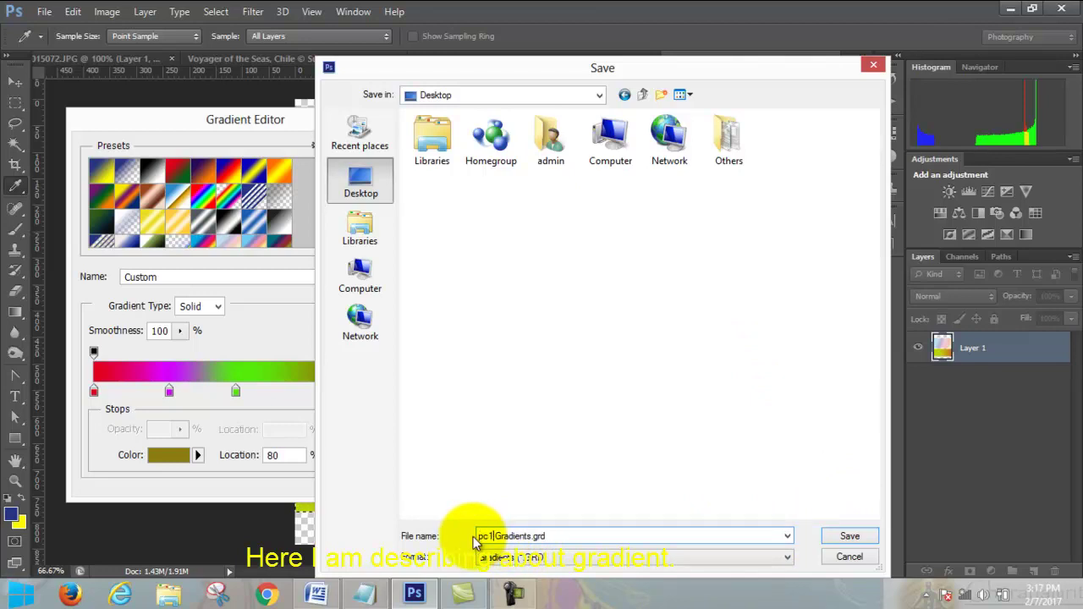
left_click(850, 536)
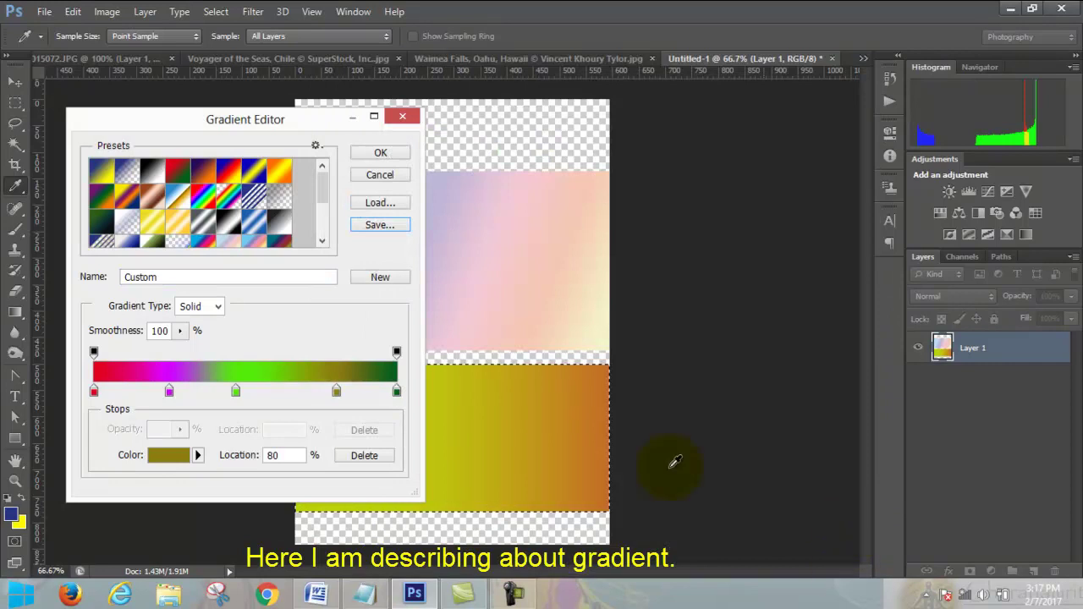
left_click(410, 120)
left_click(1009, 11)
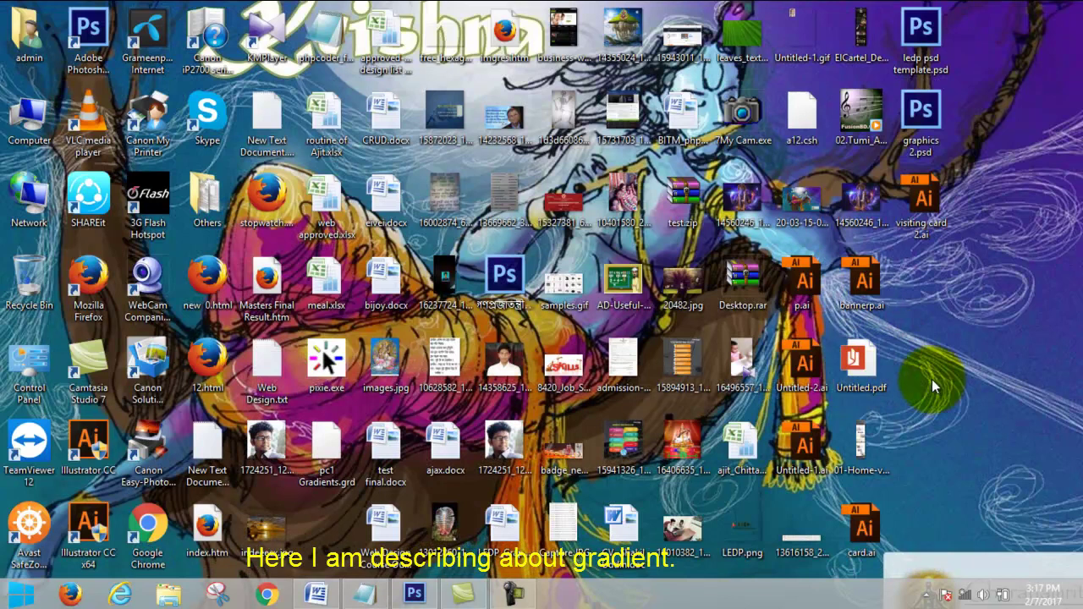
Step: Check pc1 Gradients.grd on the desktop, then restore Photoshop with the Gradient Editor reopened
key("p")
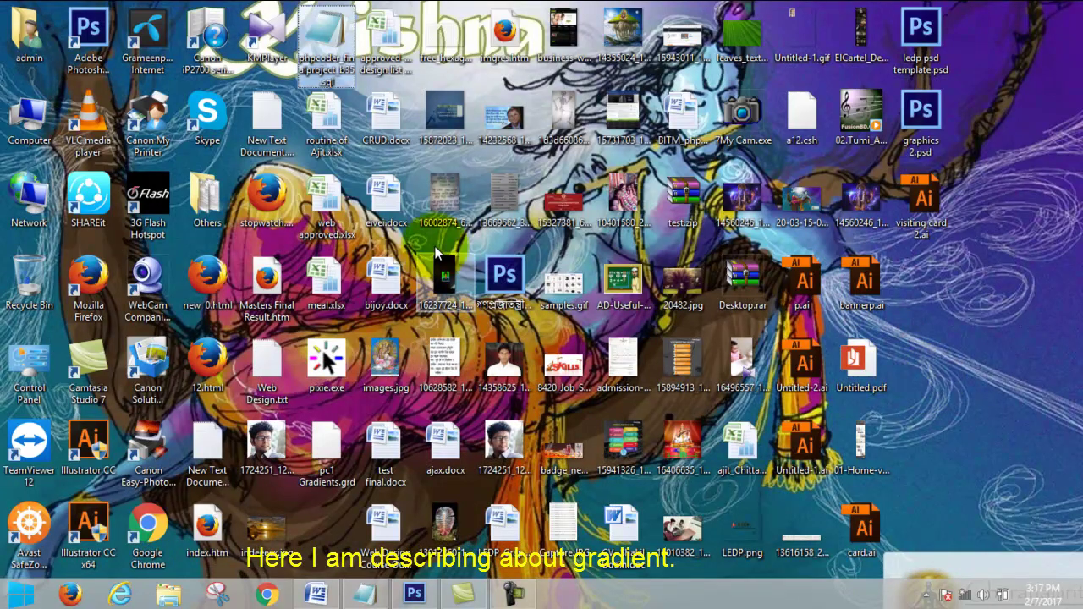
key("i")
key("p")
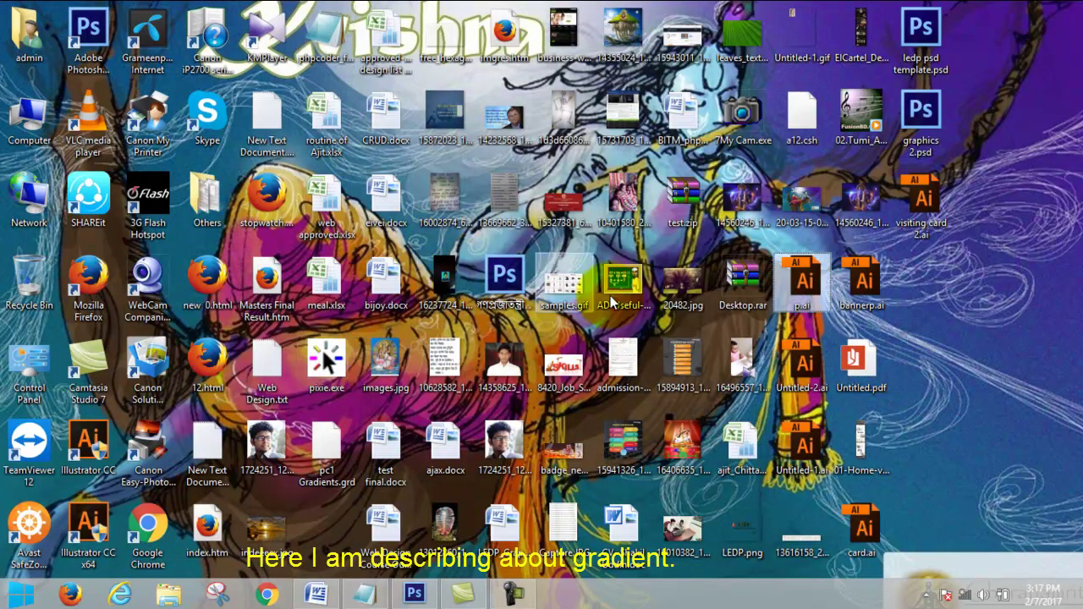
key("c")
double_click(319, 458)
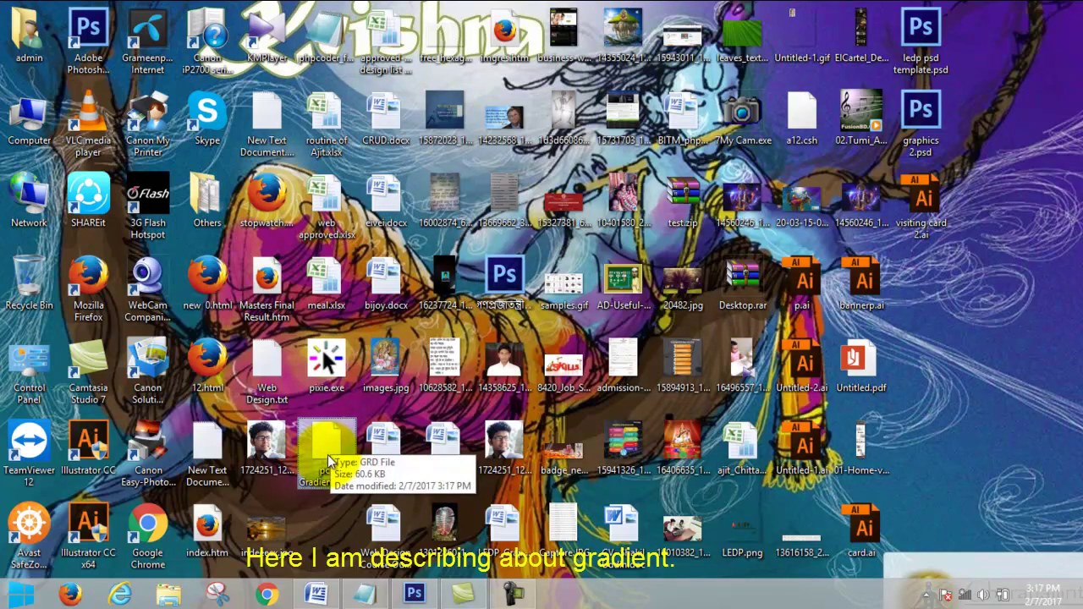
left_click(415, 595)
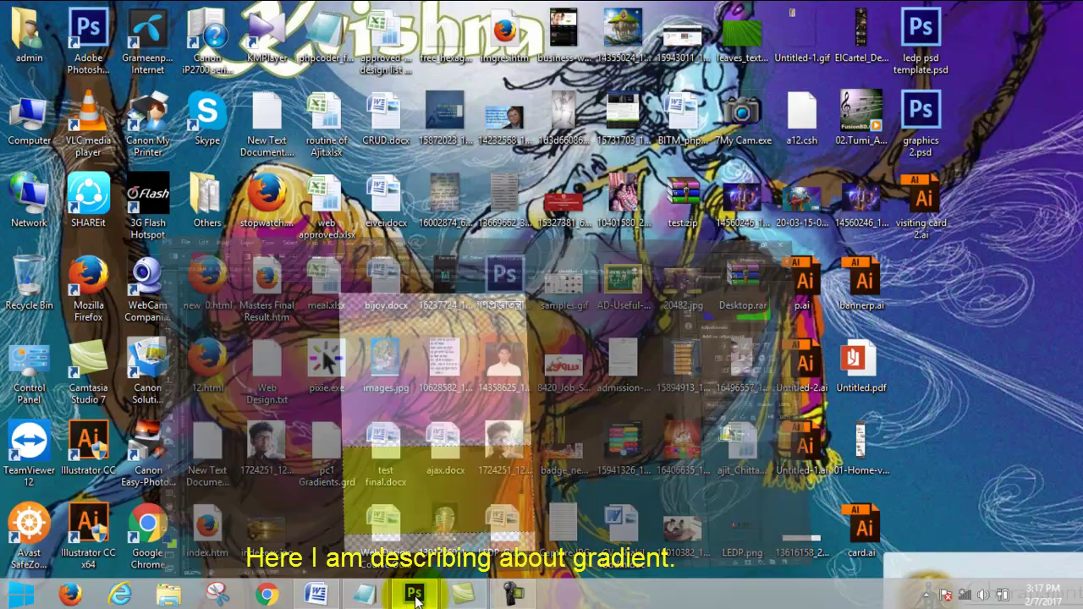
left_click(83, 34)
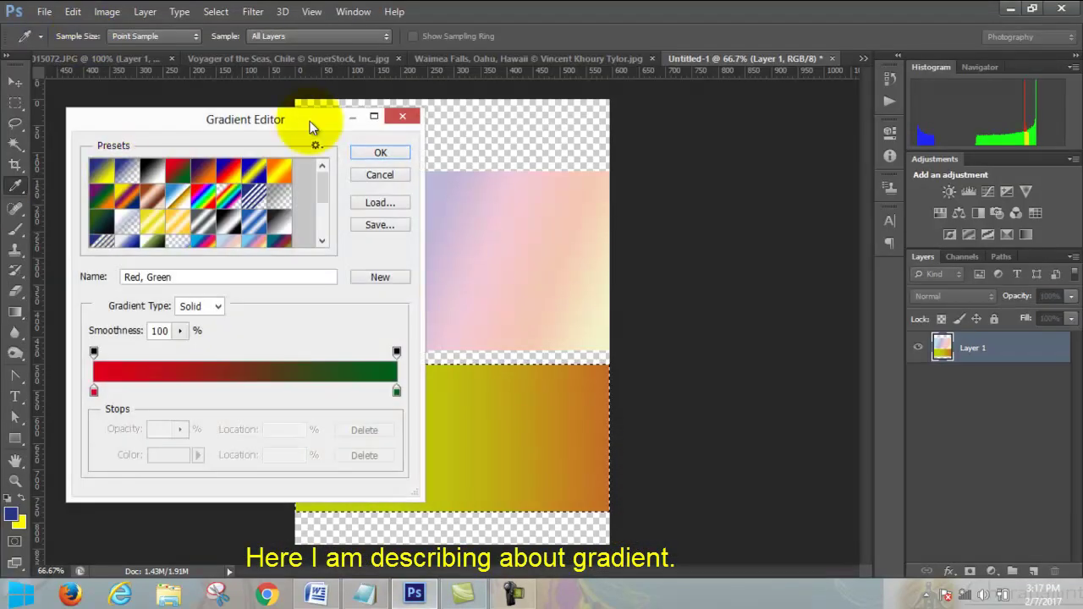
Step: Load pc1 Gradients.grd from the Desktop into the gradient presets, then close the editor
left_click(385, 207)
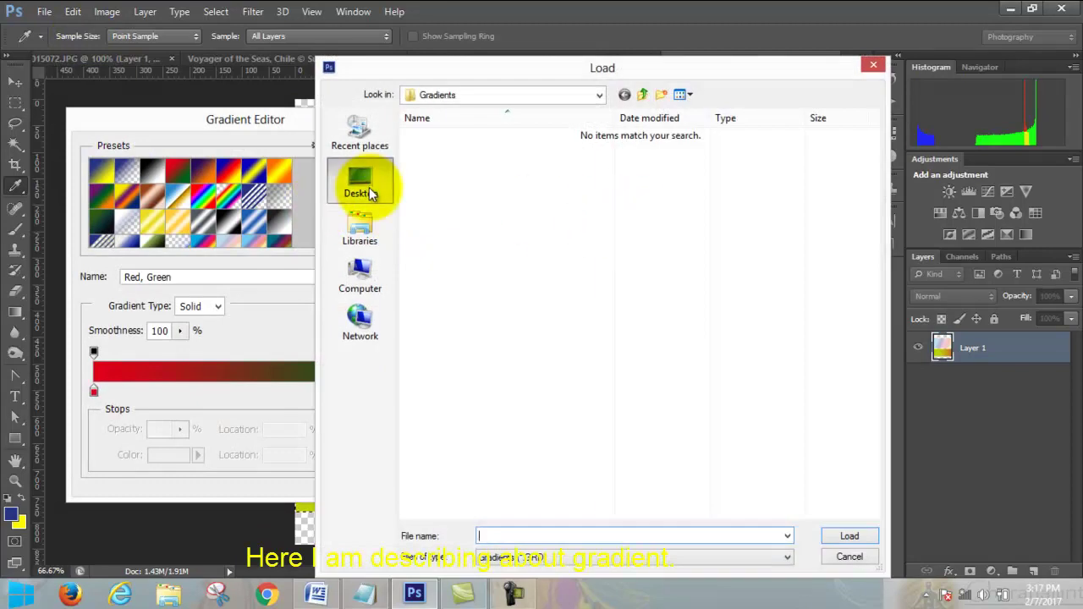
left_click(370, 193)
left_click(787, 146)
left_click(851, 533)
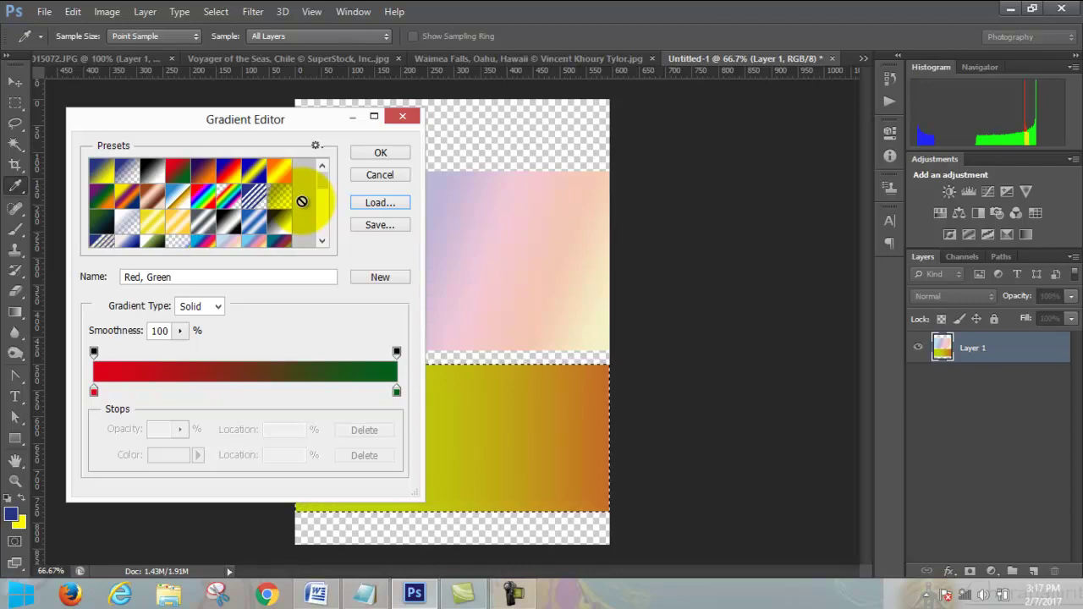
left_click(402, 121)
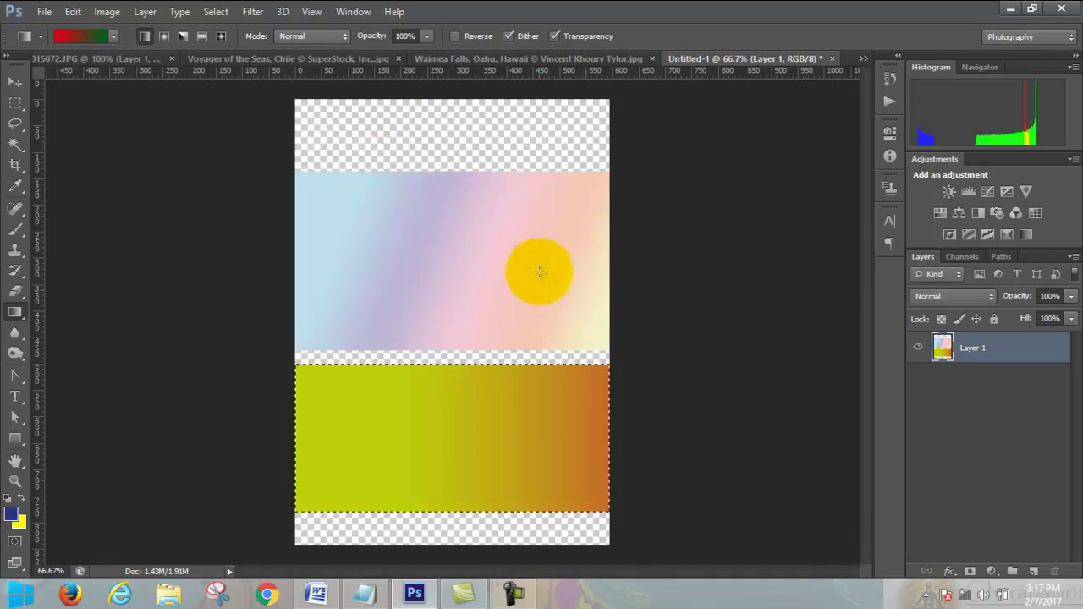
Step: Select the Custom Shape Tool and set the new shape's fill to No Color
left_click(16, 439)
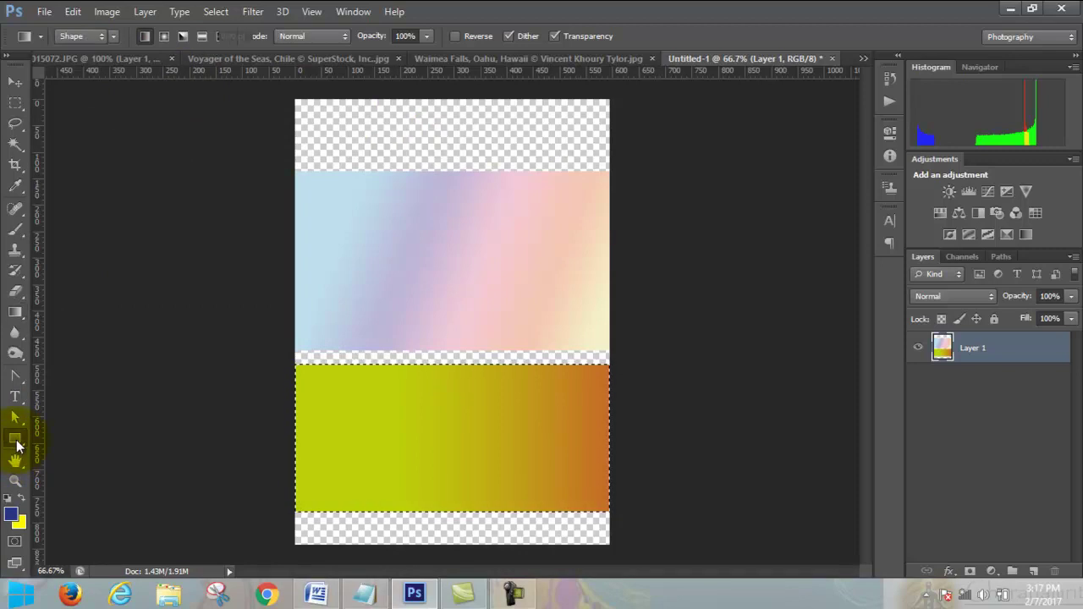
right_click(16, 439)
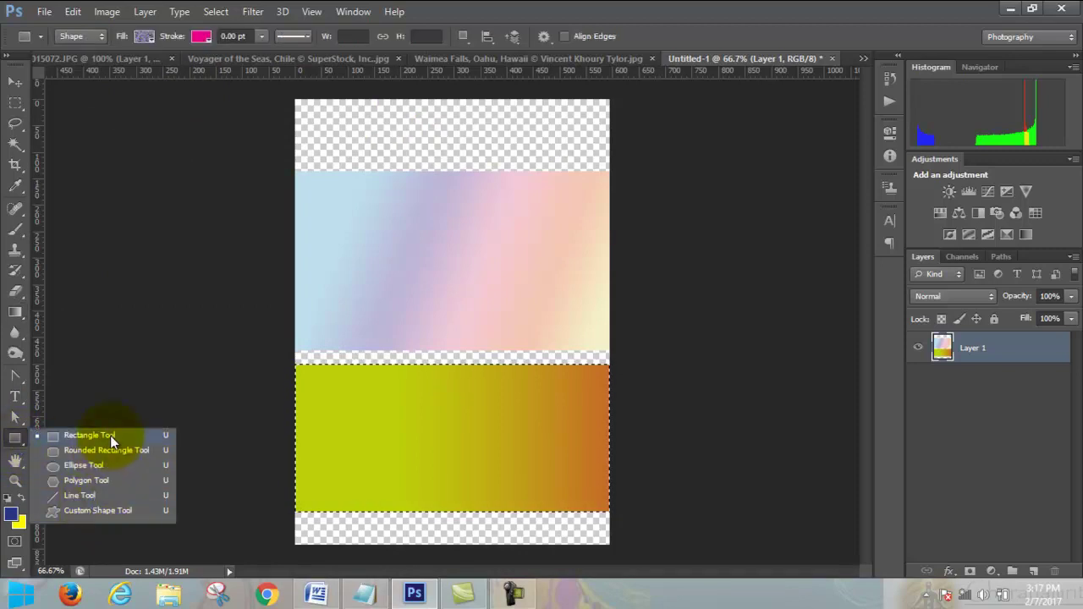
left_click(107, 511)
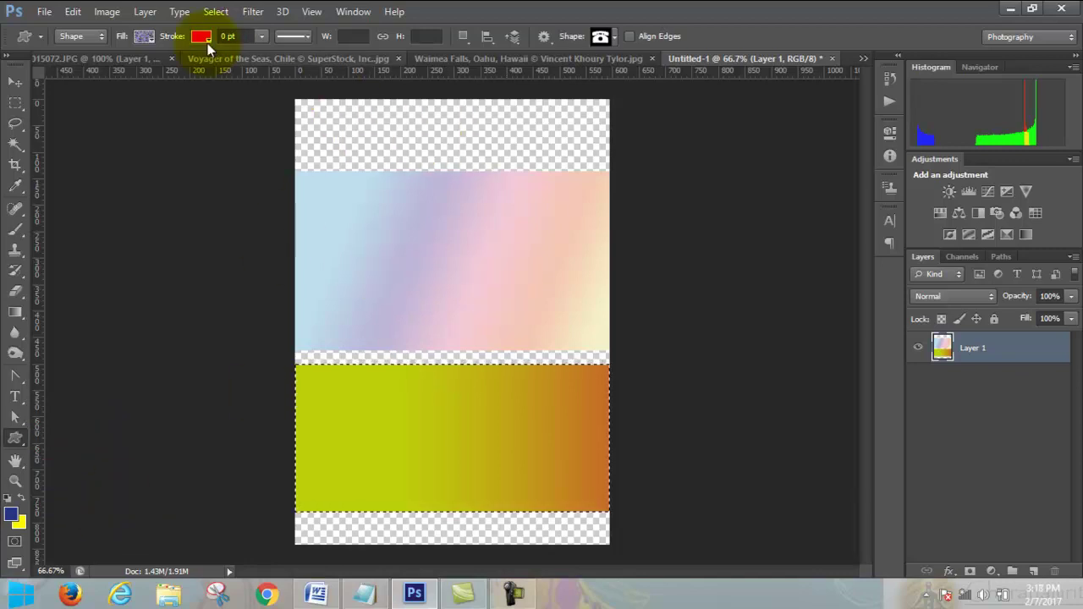
left_click(152, 36)
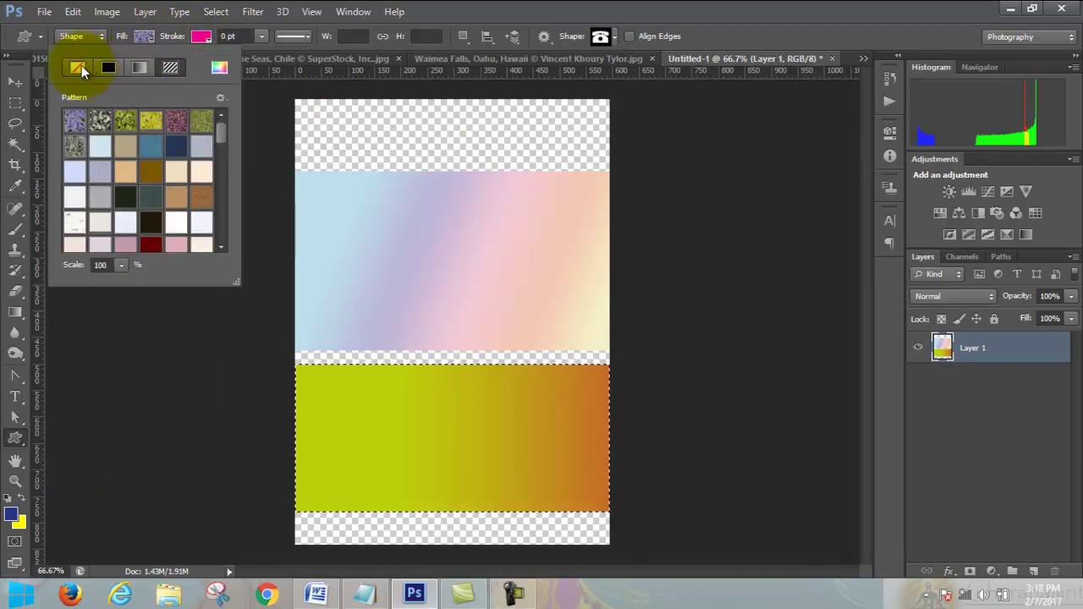
left_click(81, 65)
left_click(155, 38)
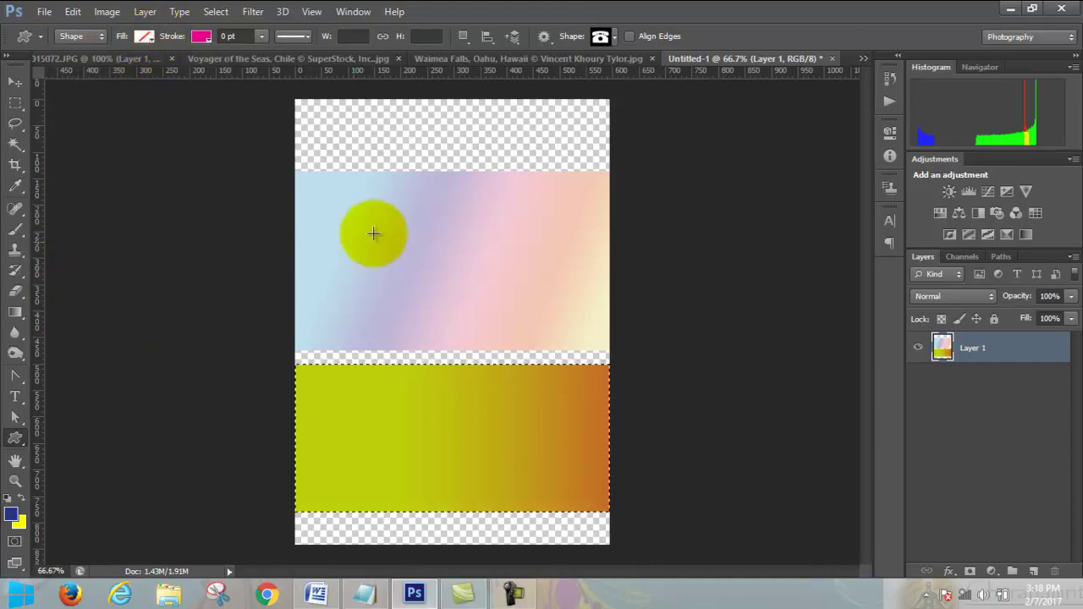
Step: Draw a small telephone shape in the upper-left sky of the Voyager of the Seas photo
left_click(519, 60)
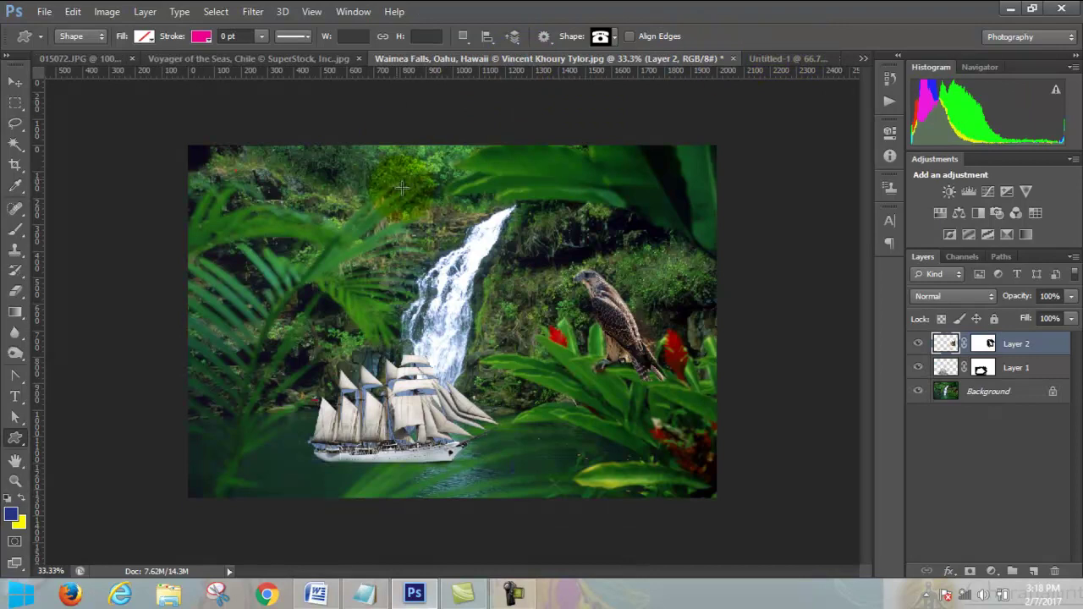
left_click(309, 59)
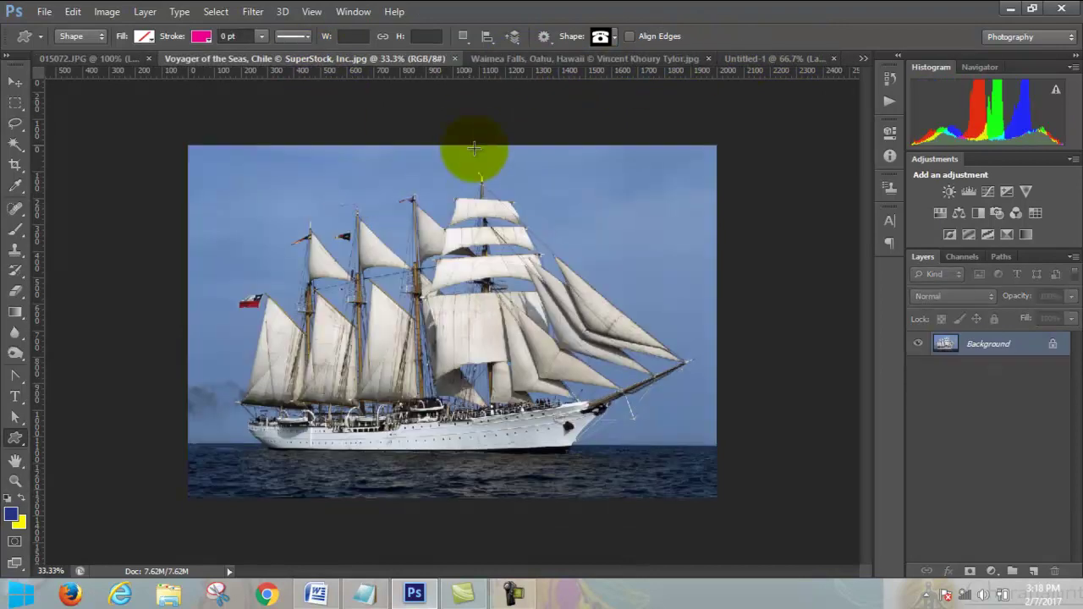
left_click_drag(262, 208, 555, 406)
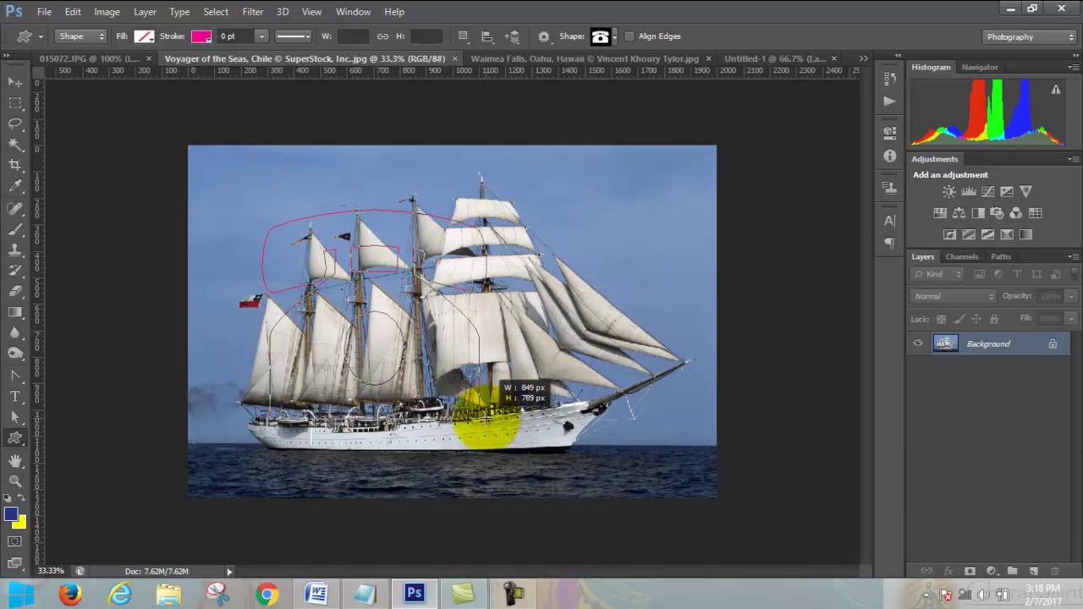
mouse_move(555, 407)
left_mouse_down()
mouse_move(307, 262)
mouse_move(298, 246)
left_mouse_up()
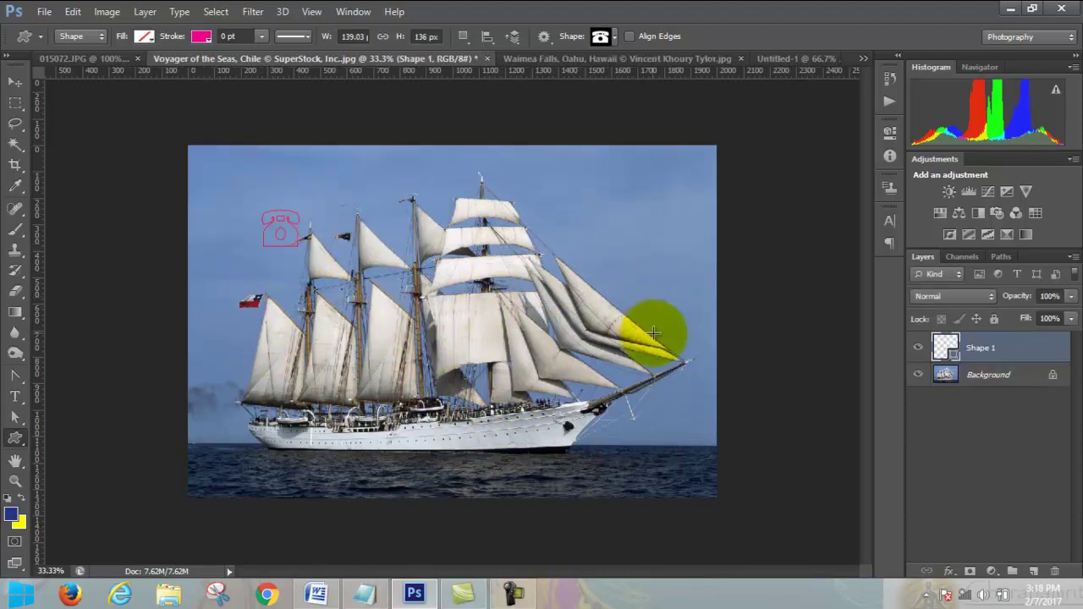
Step: Fill the telephone light green with no stroke, then move it into the upper-left sky
left_click(146, 36)
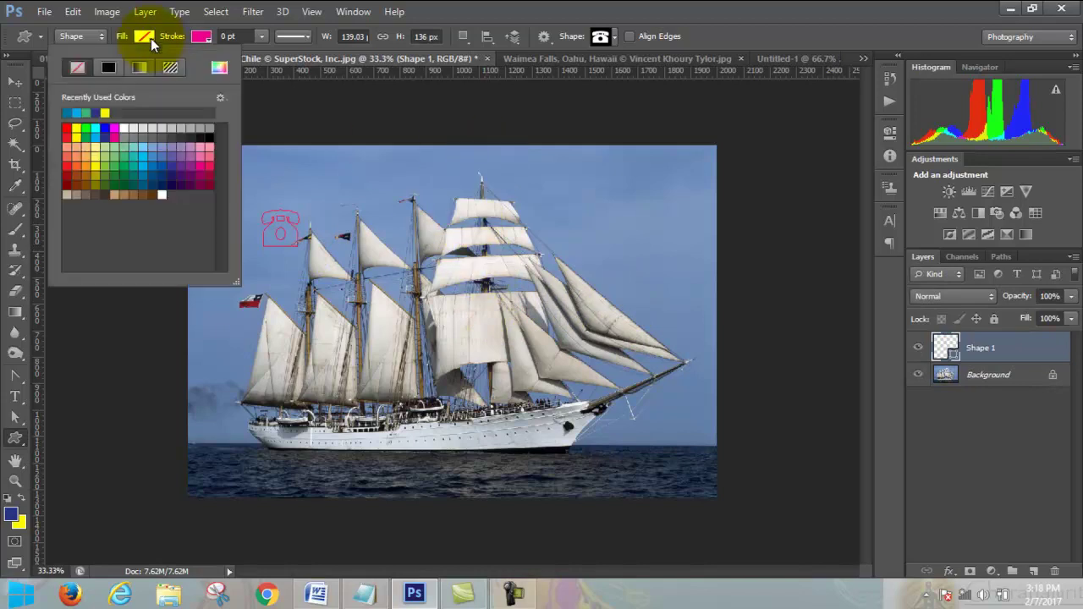
left_click(110, 147)
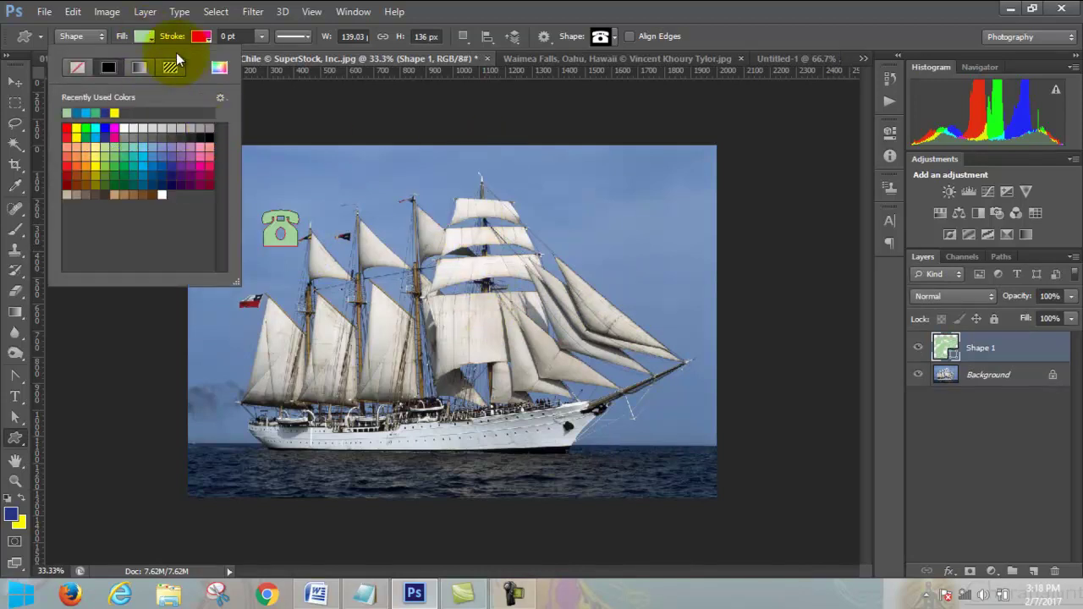
left_click(201, 37)
left_click(225, 68)
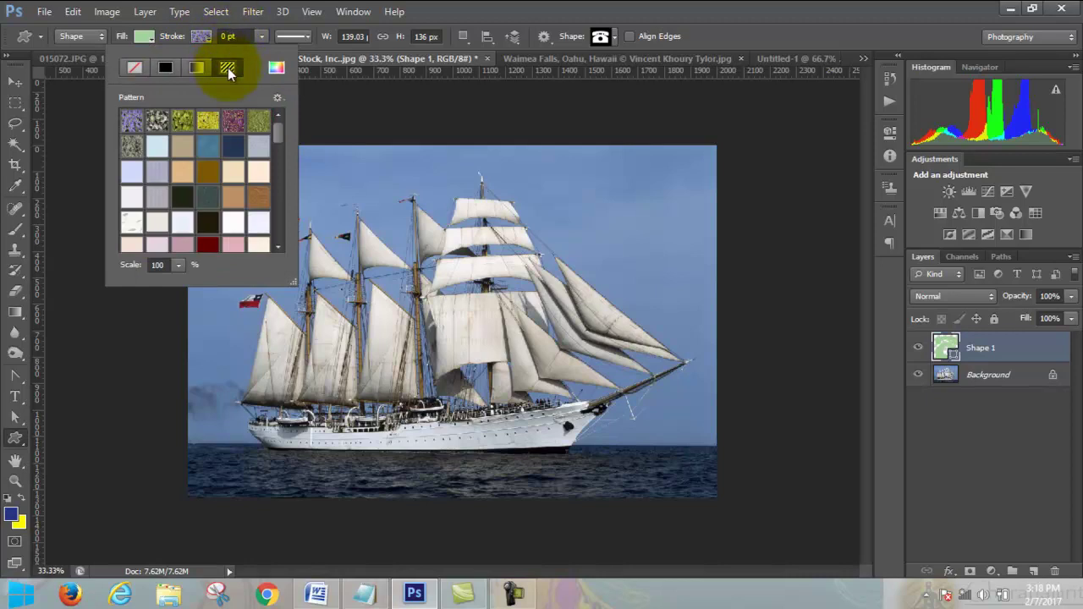
left_click(134, 67)
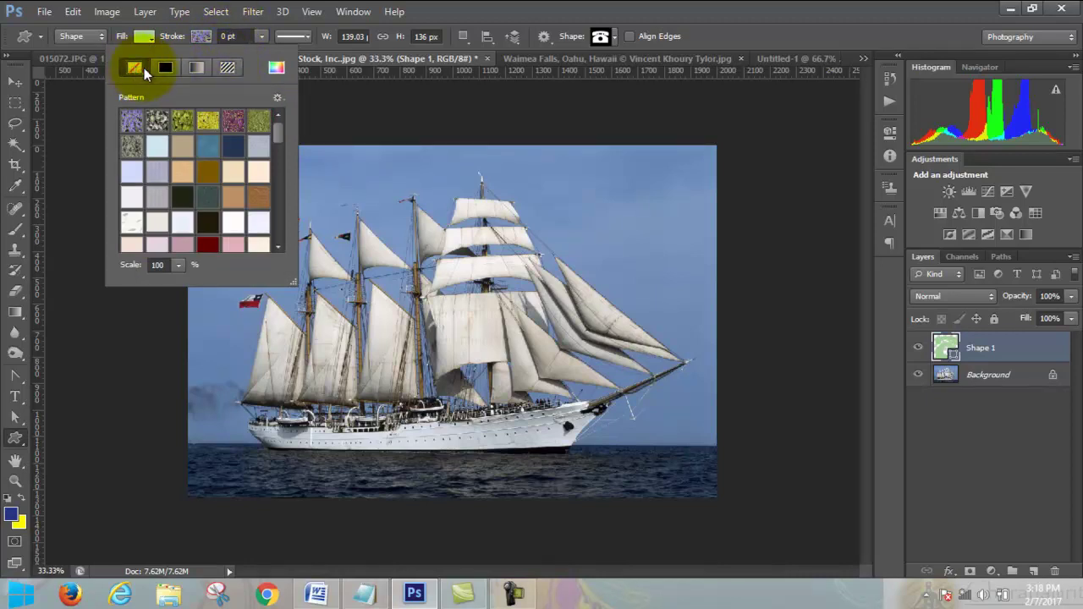
left_click(323, 50)
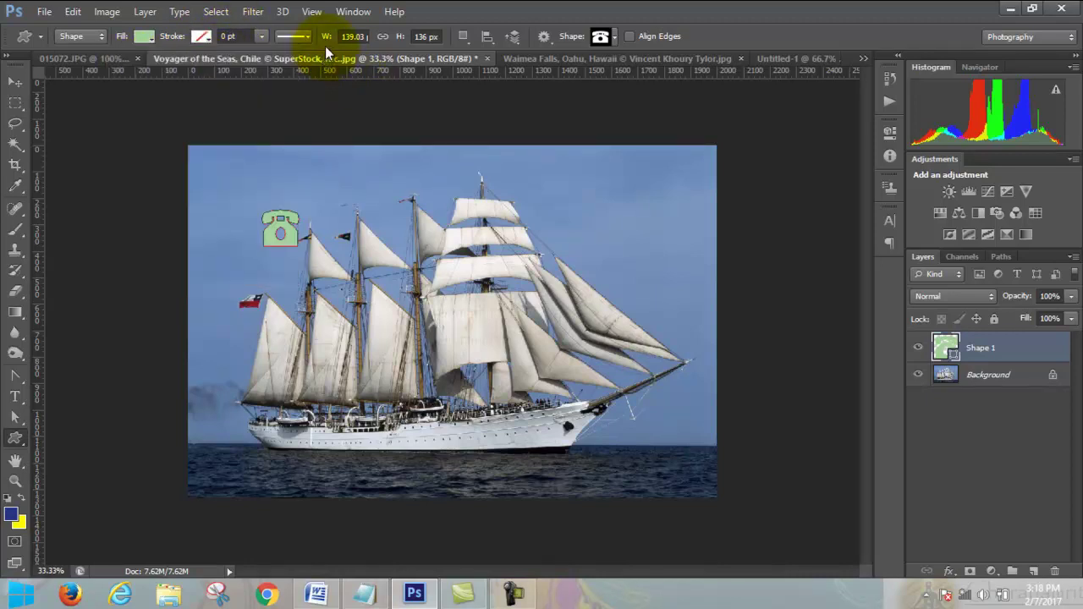
left_click(6, 82)
left_click_drag(285, 239, 269, 201)
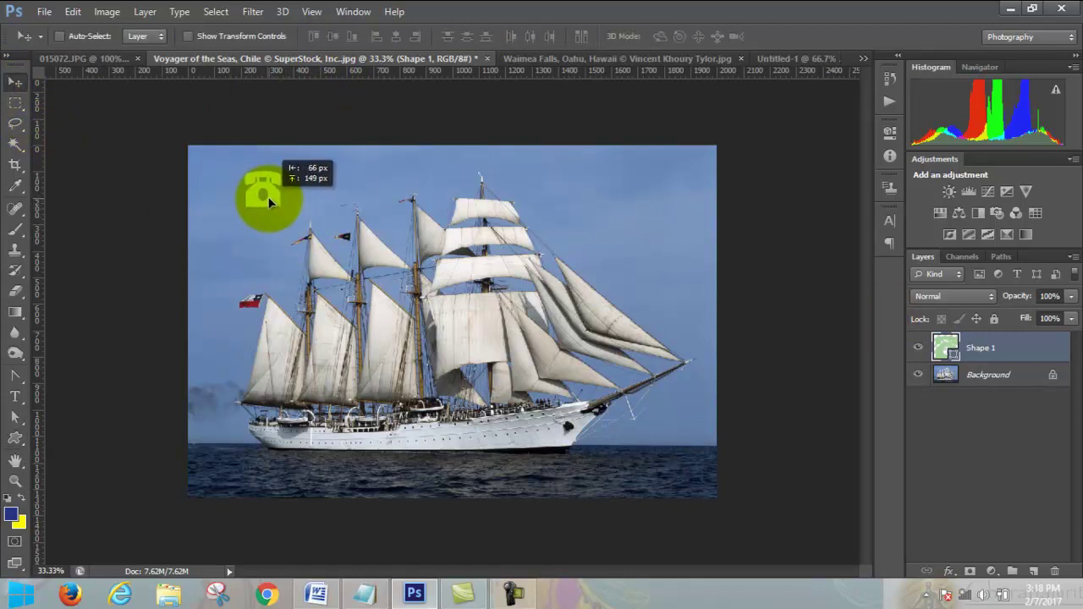